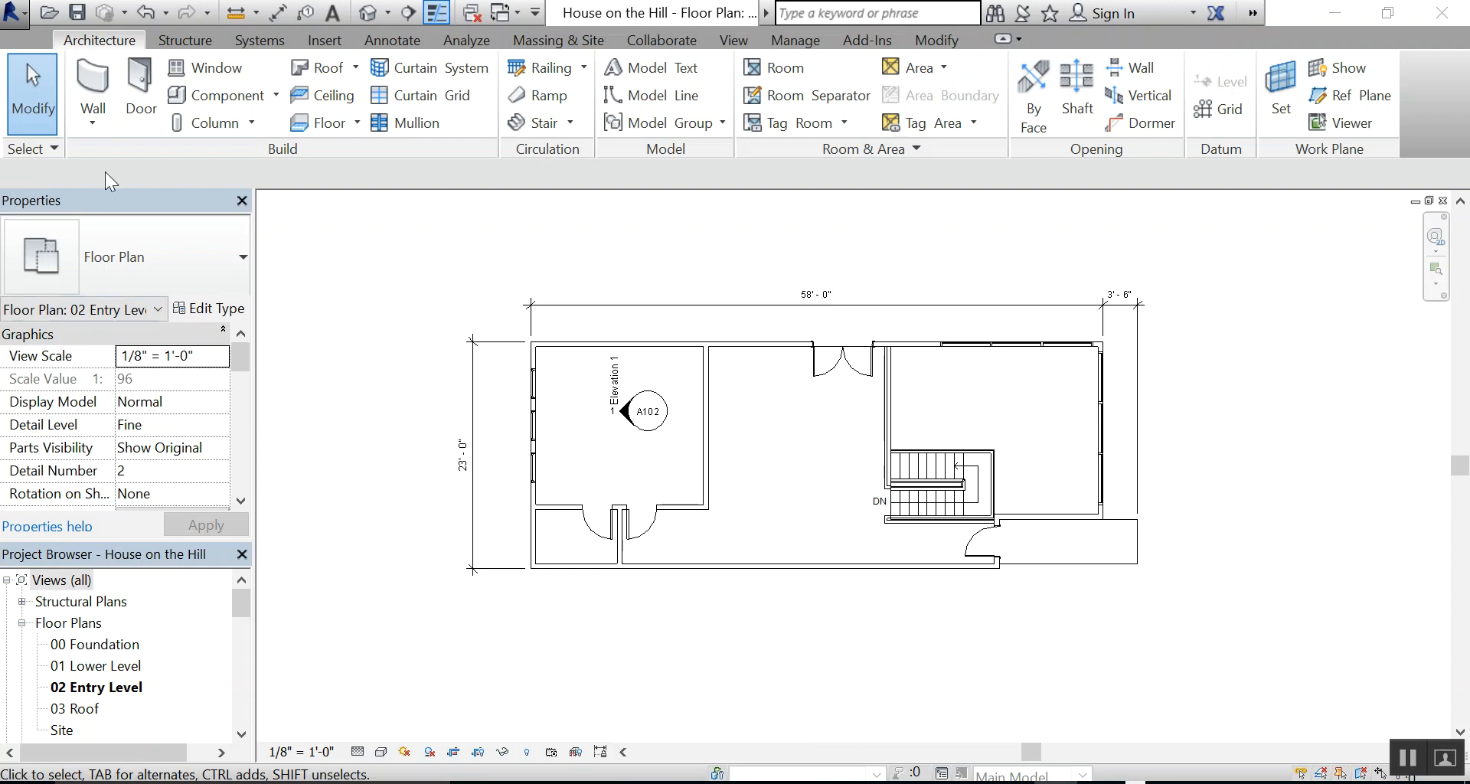
Start the Wall tool, look through the available Basic Wall types, and discard the wall segment begun in the plan
left_click(91, 80)
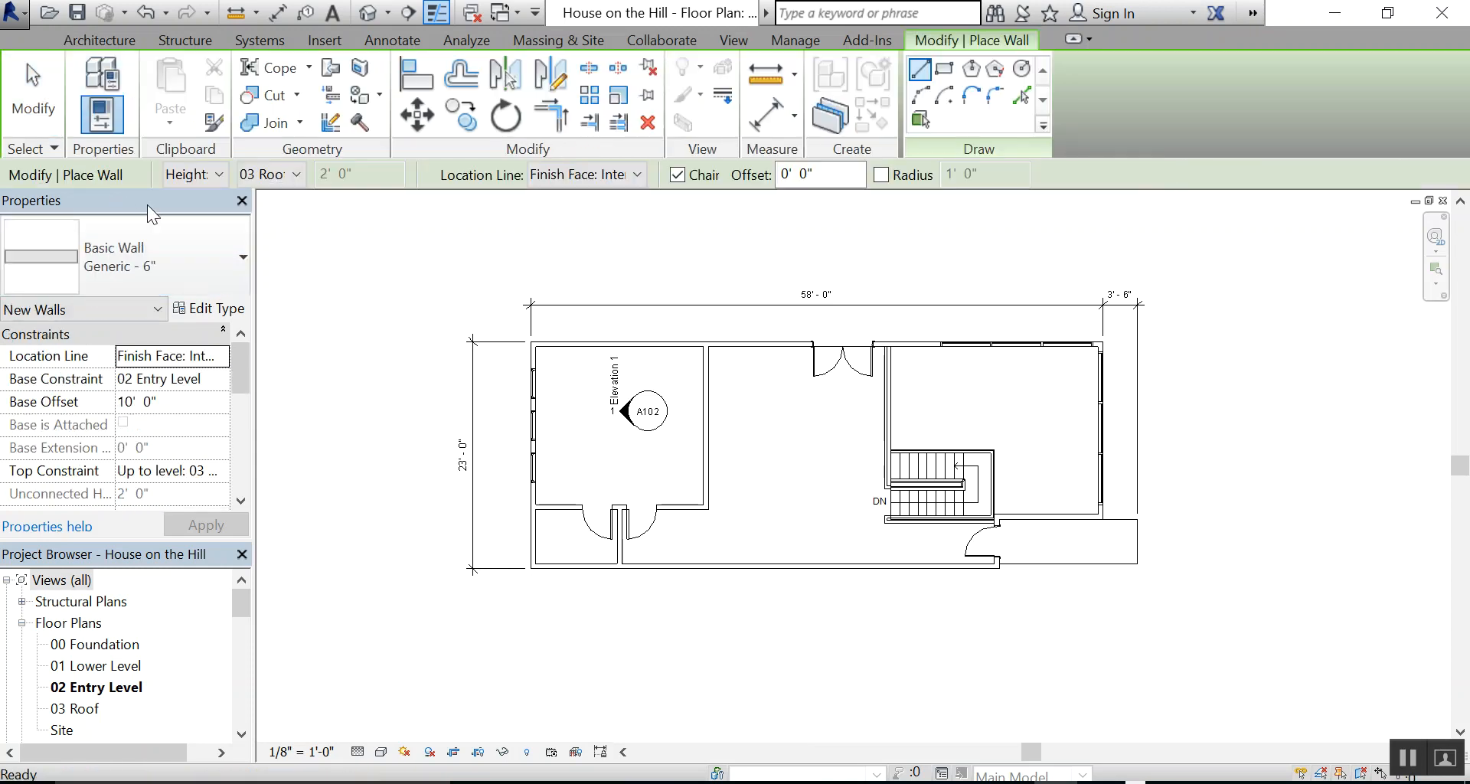
left_click(236, 254)
mouse_move(287, 495)
left_mouse_down()
mouse_move(303, 383)
mouse_move(284, 469)
left_mouse_up()
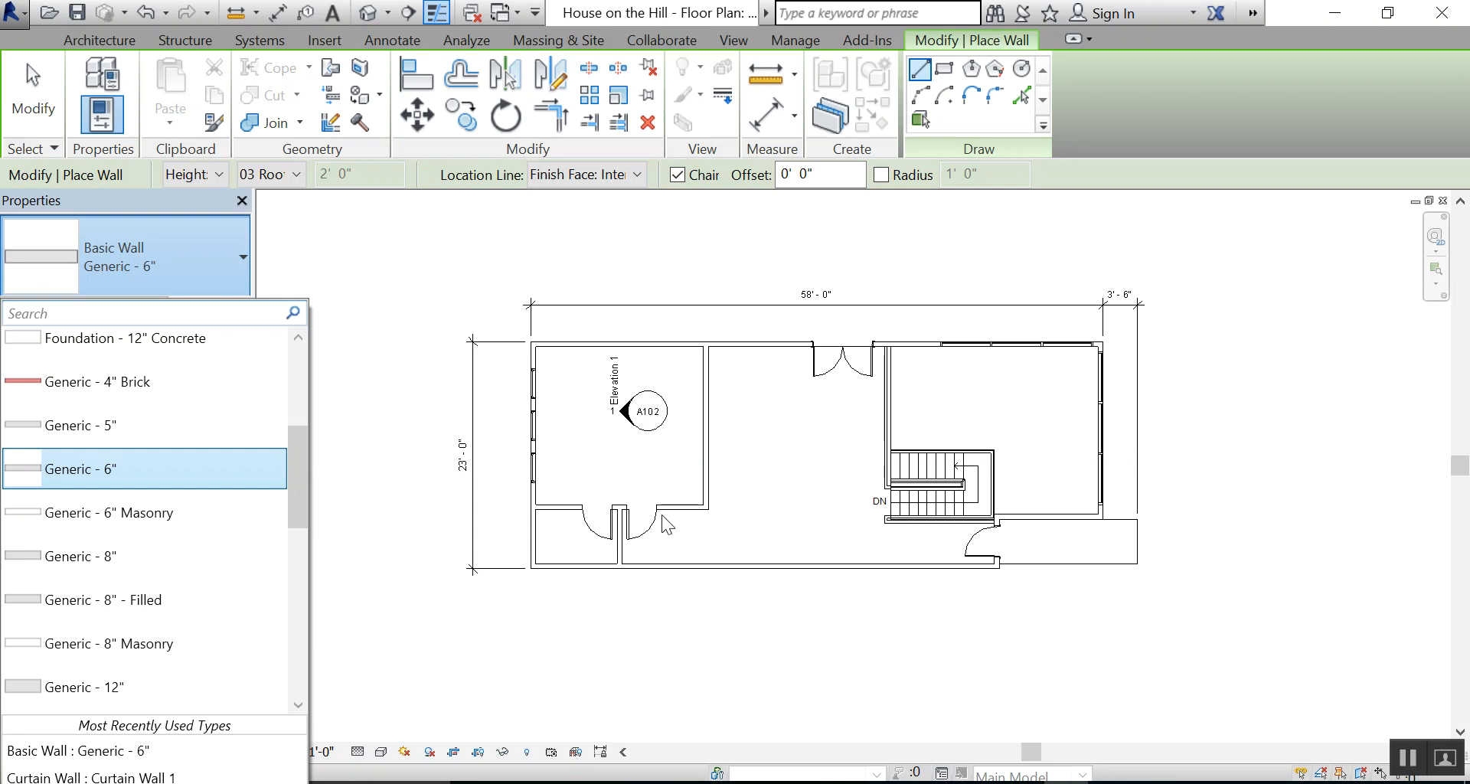
left_click(366, 457)
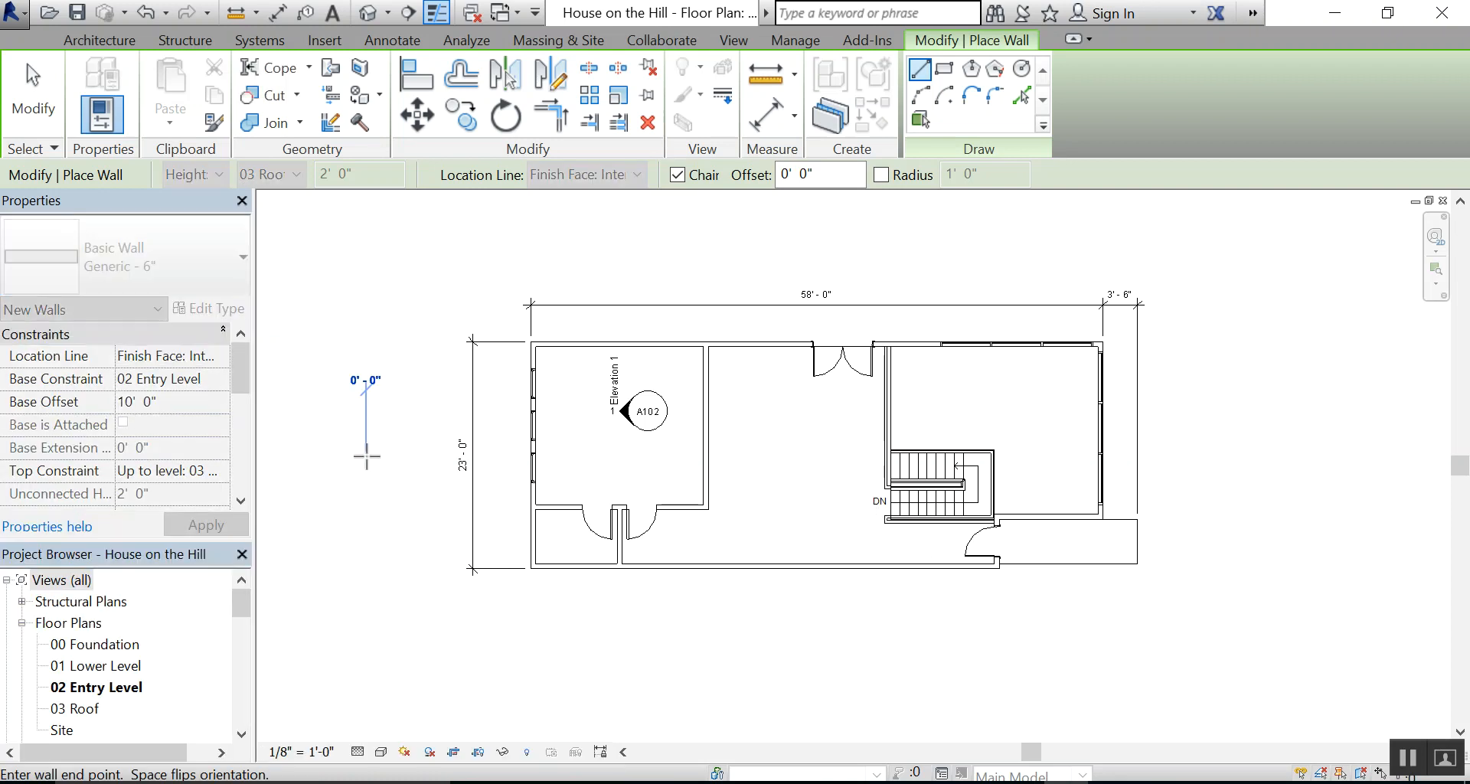
key("Escape")
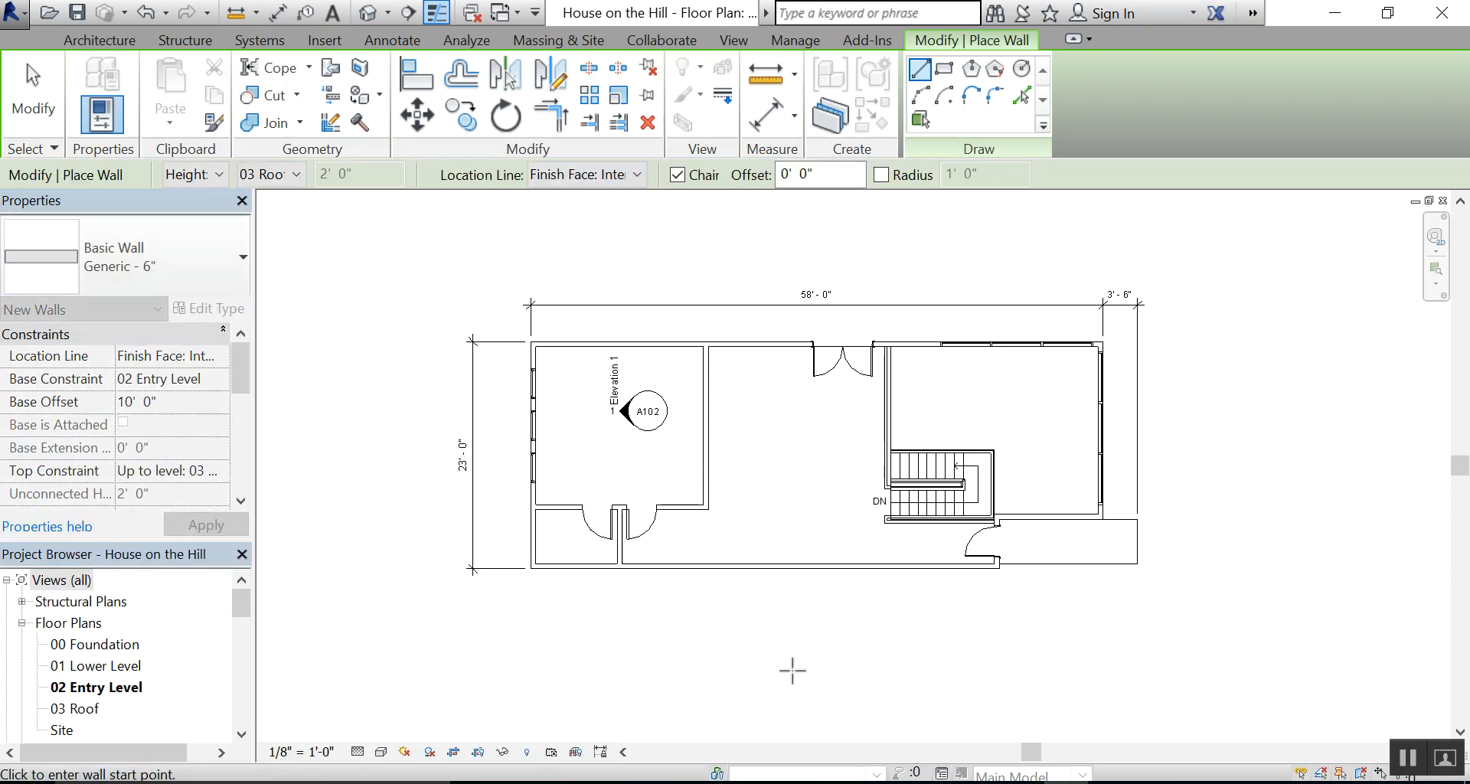
Switch to the 10 7-8 Brick Exterior Wall PDF to examine the wall layers, and leave wall placement in Revit
left_click(1111, 783)
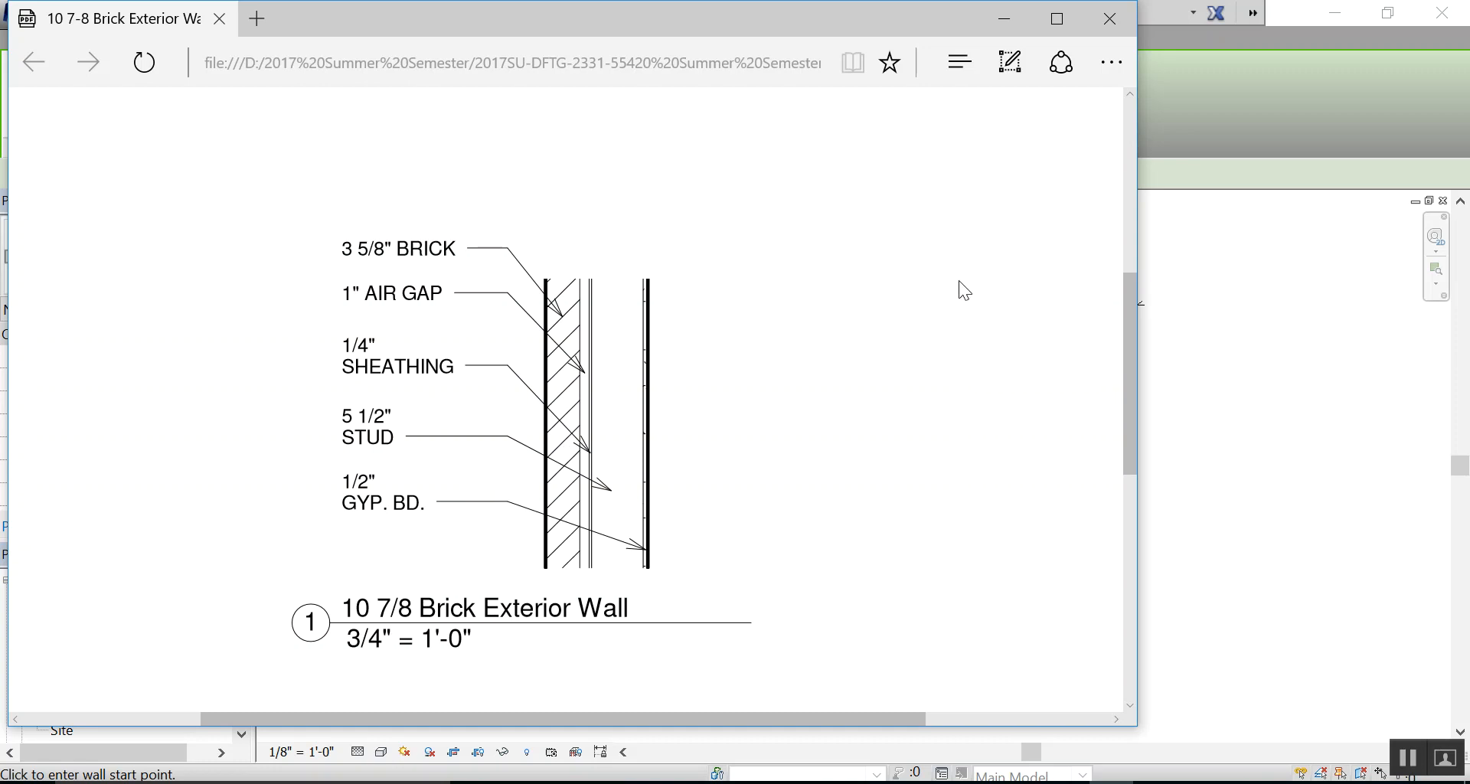
left_click(1005, 17)
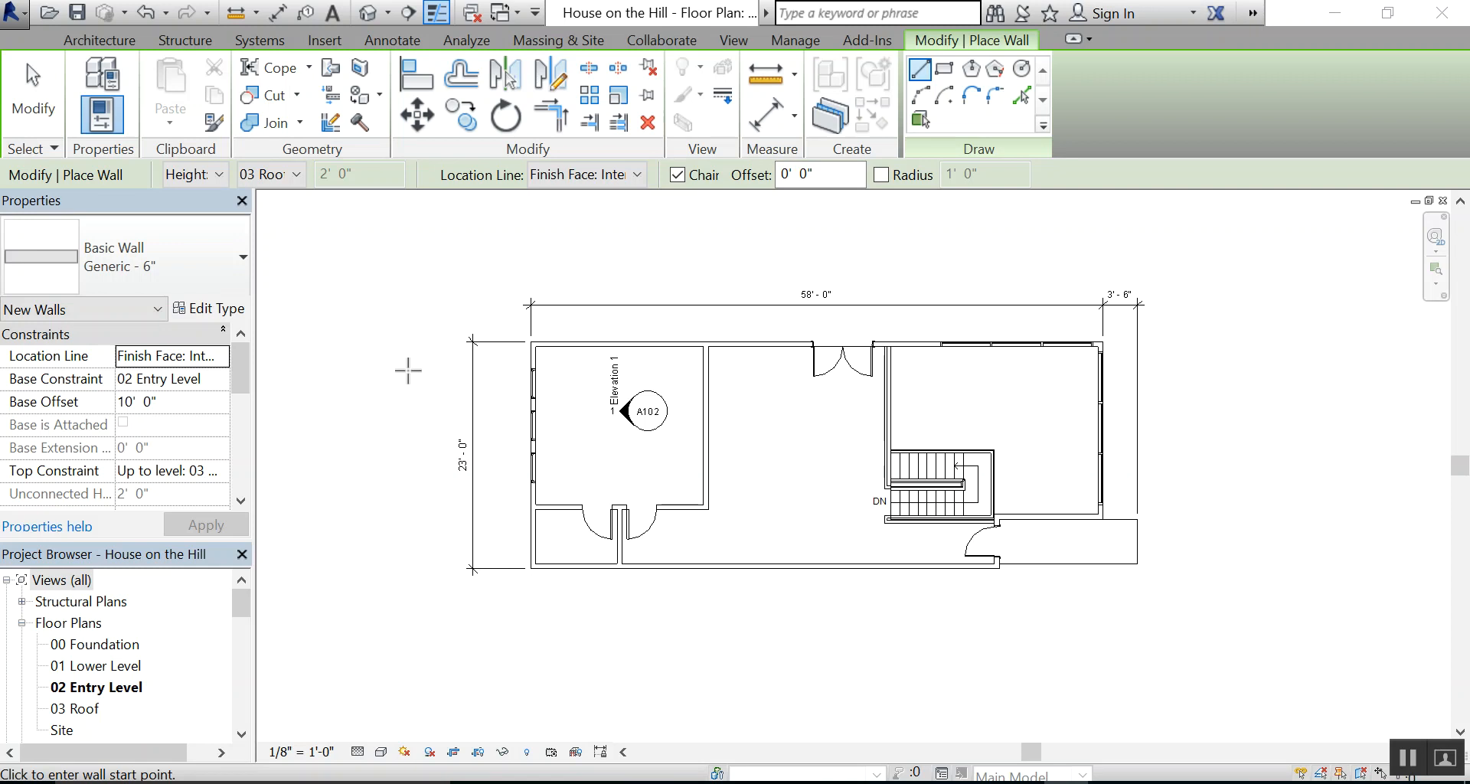
left_click(34, 88)
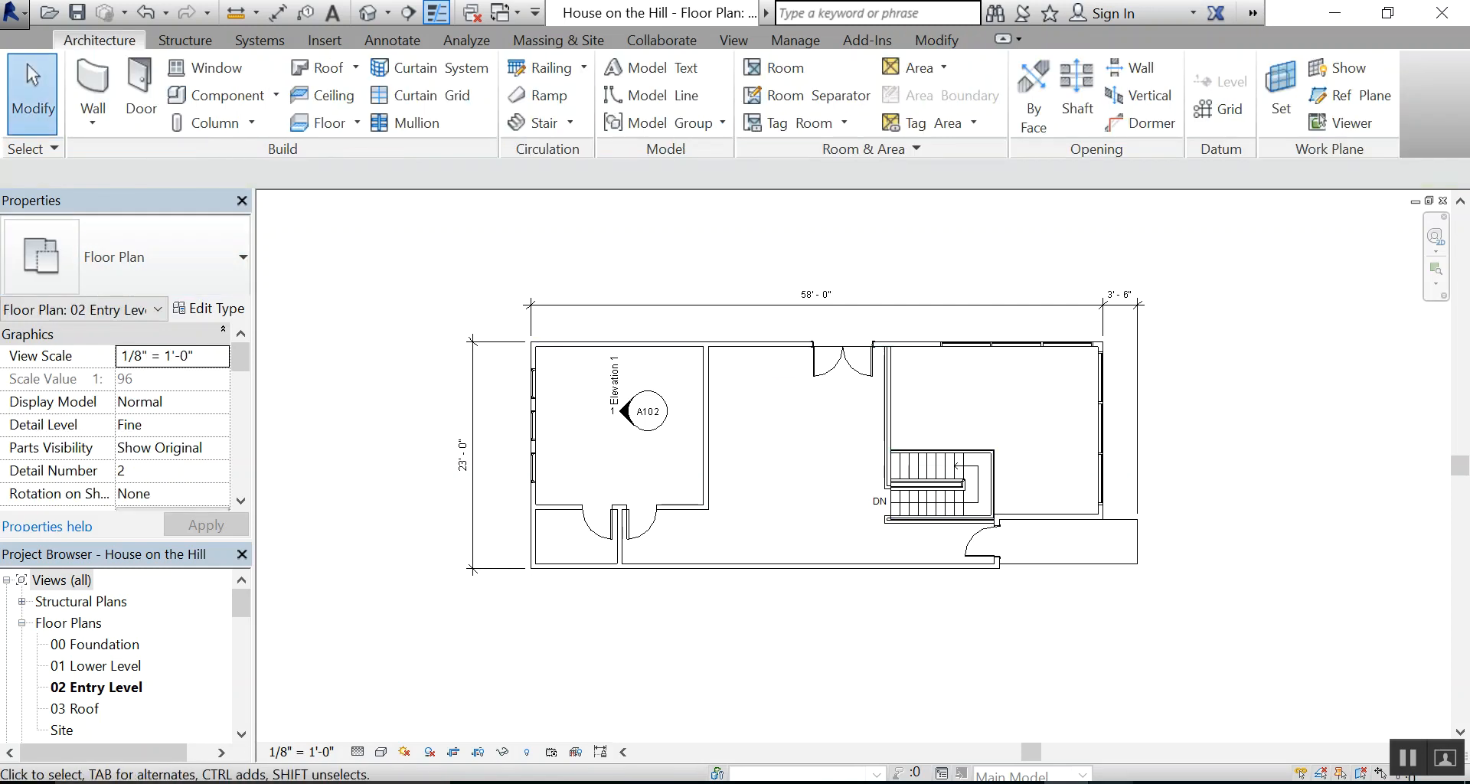
key("alt+Tab")
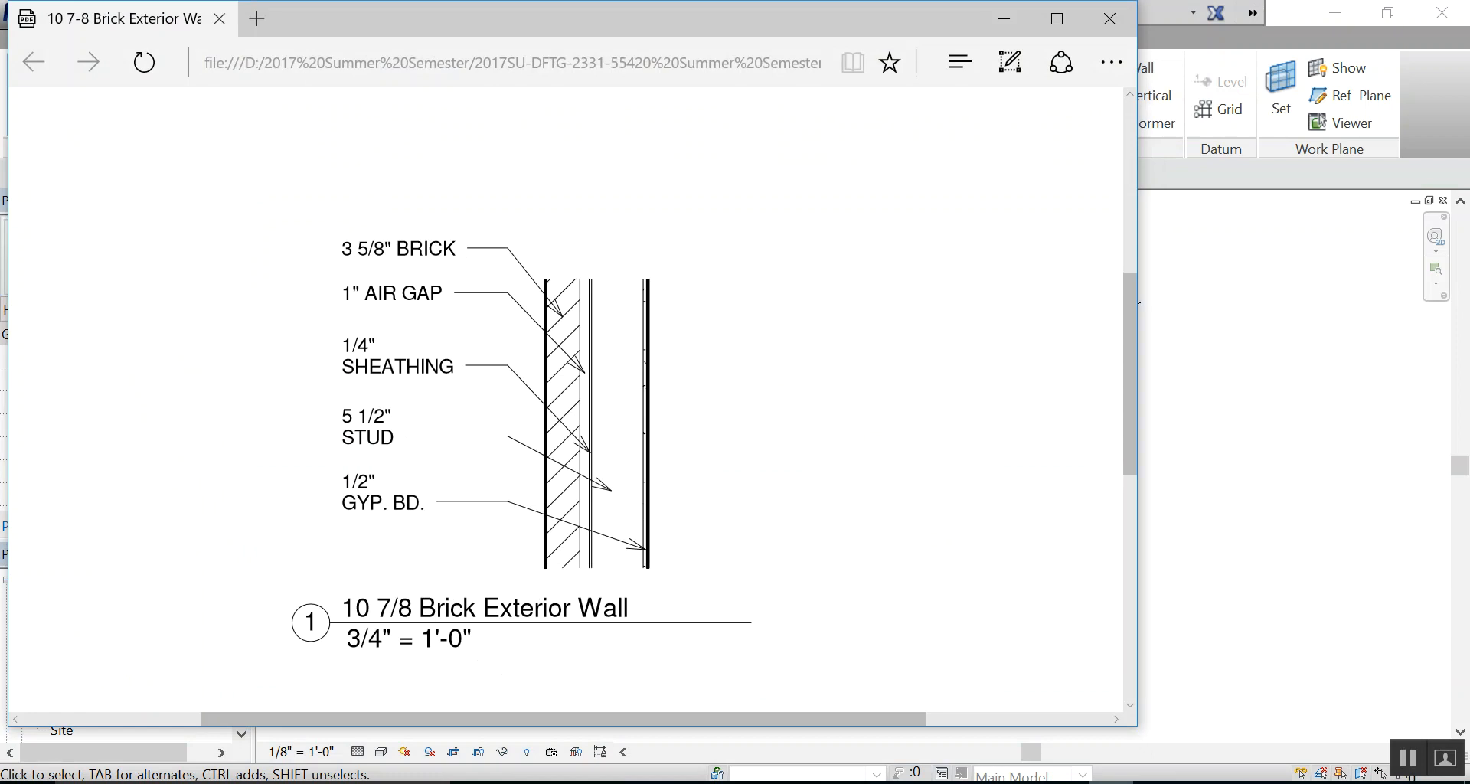
left_click(1005, 16)
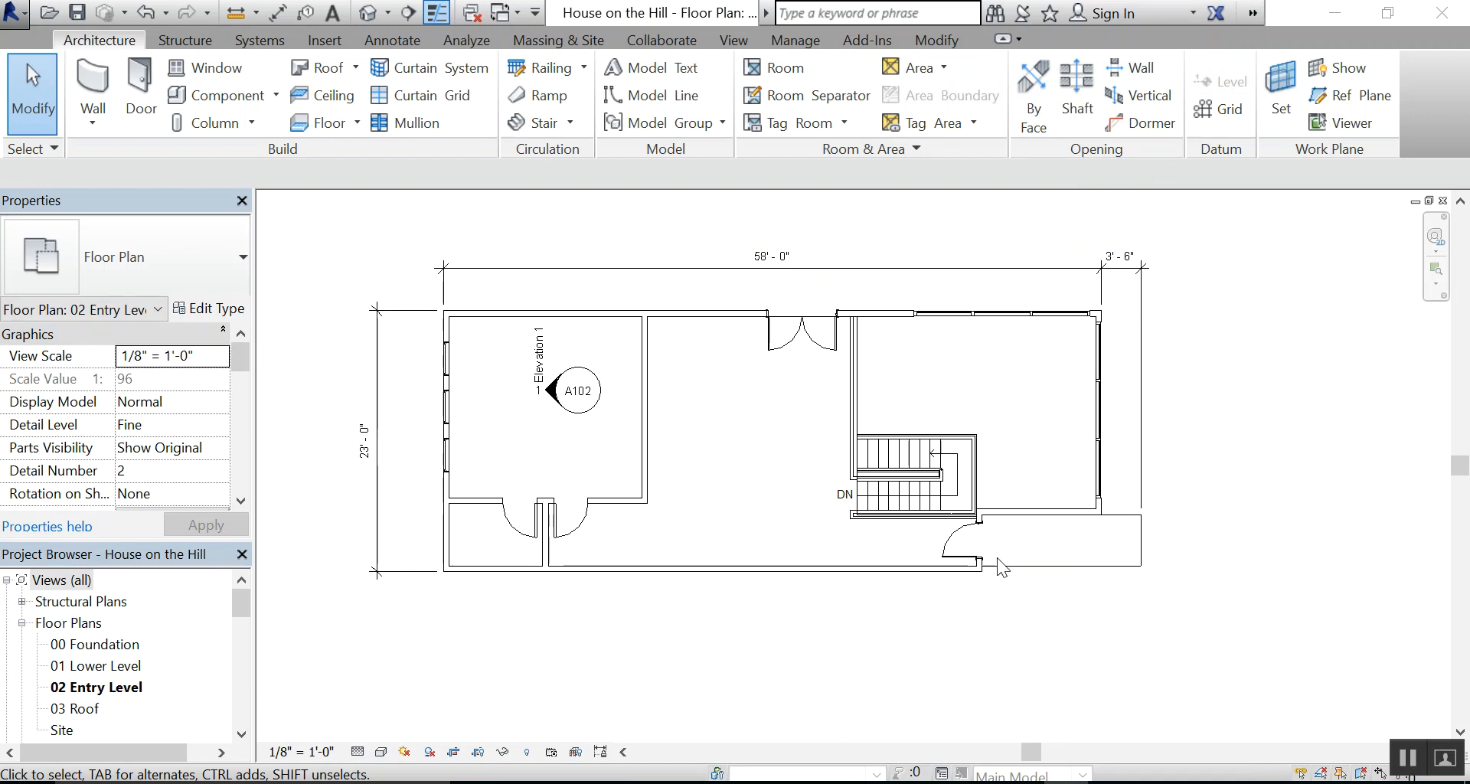
Inspect the type of the wall between the stair room and the porch, and compare it with the PDF wall detail
scroll(1068, 522, "up", 5)
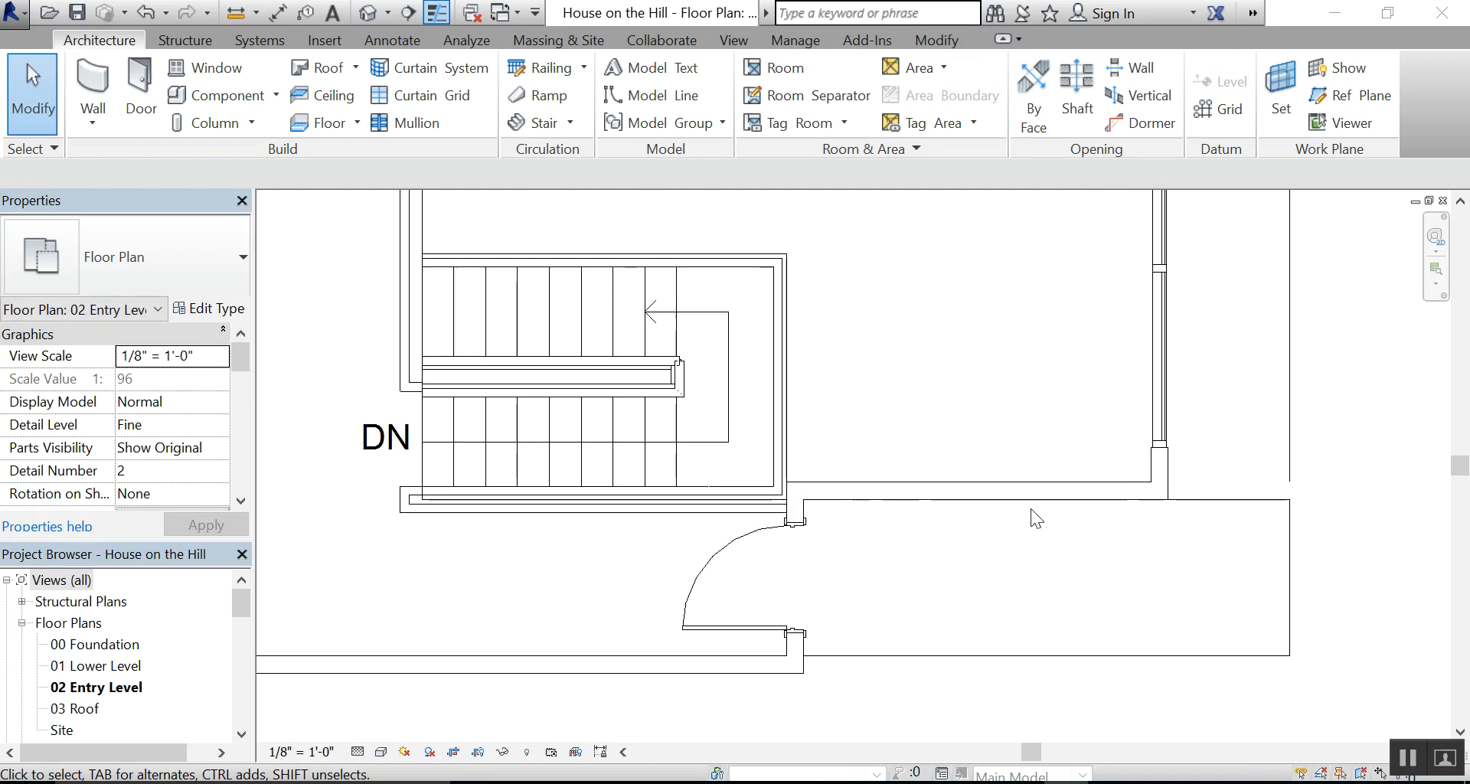
left_click(1010, 491)
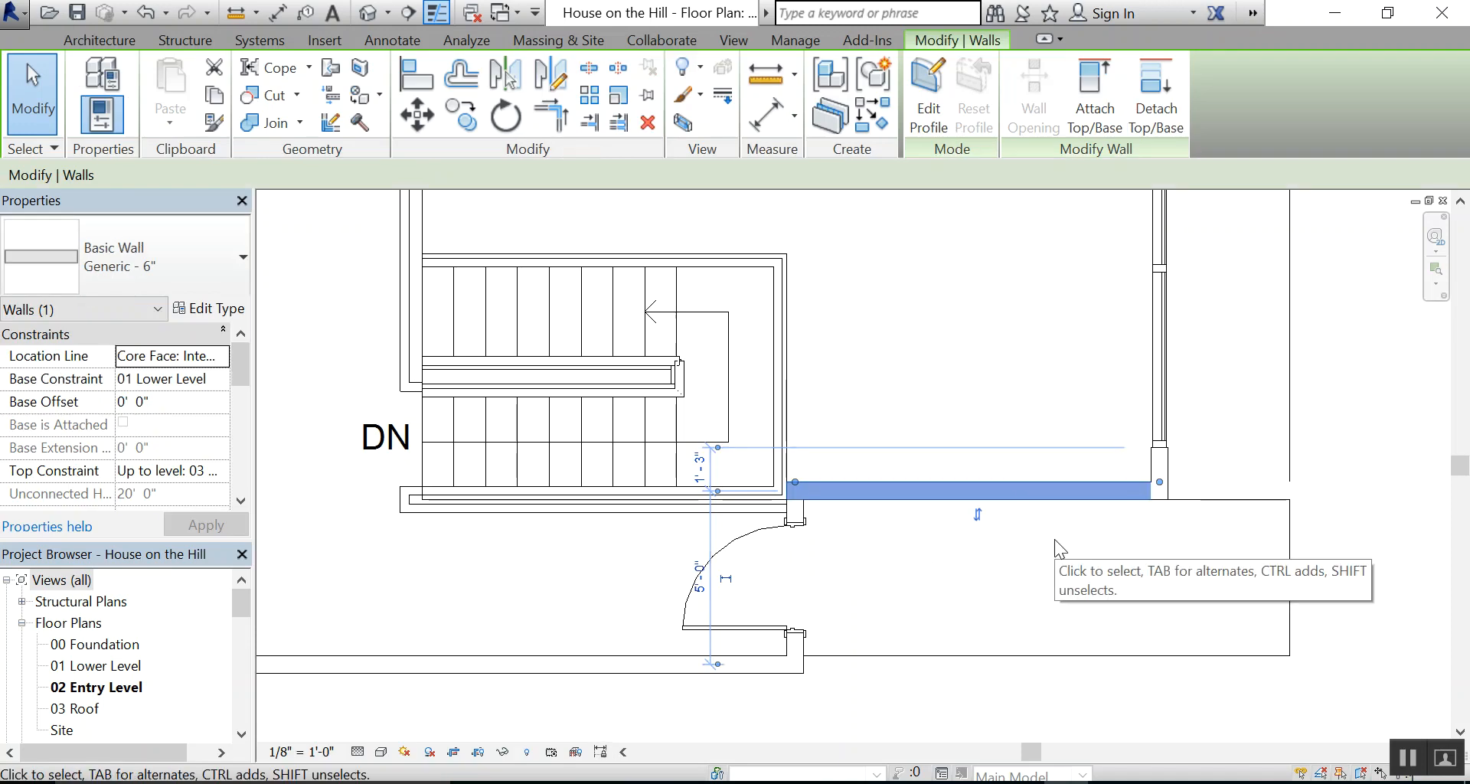
key("alt+Tab")
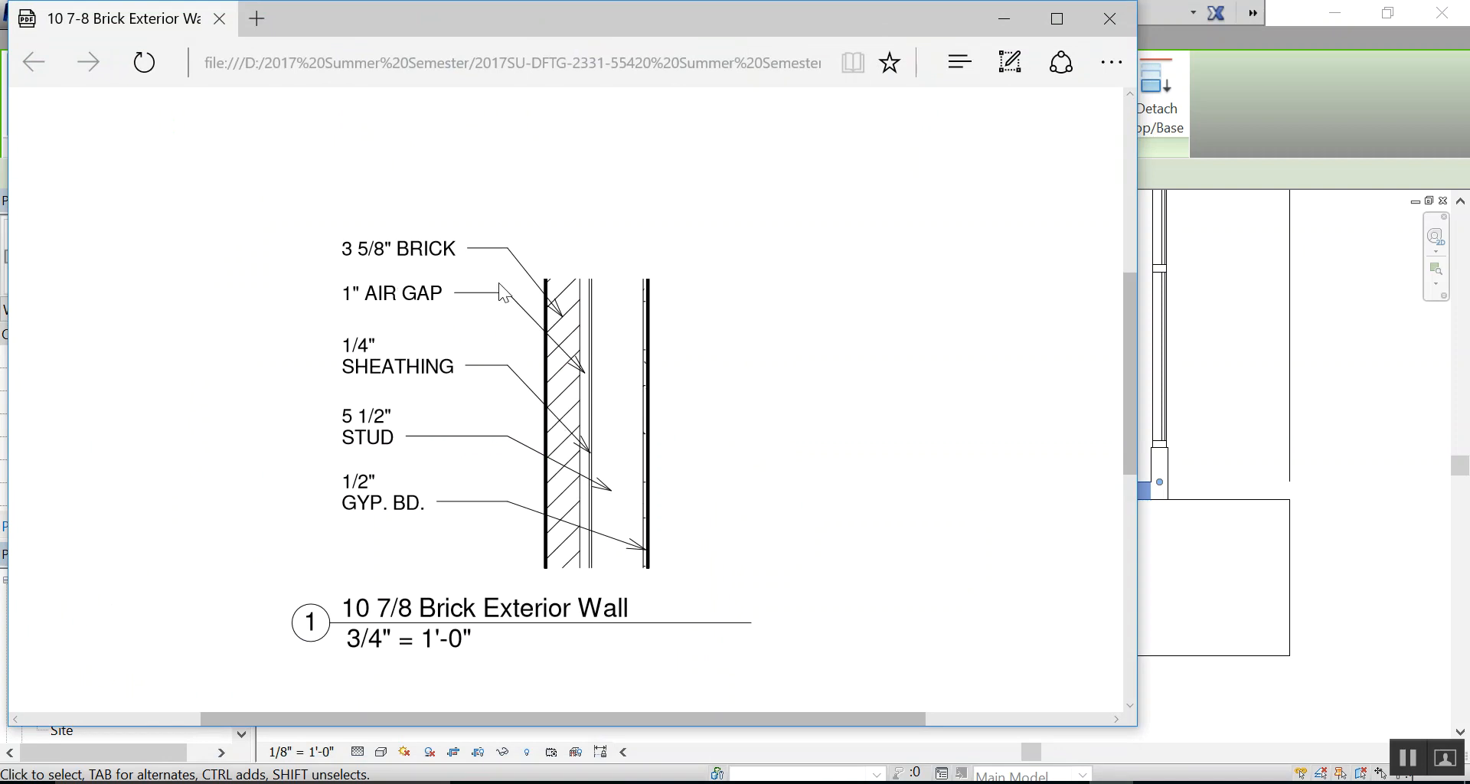
left_click(1004, 21)
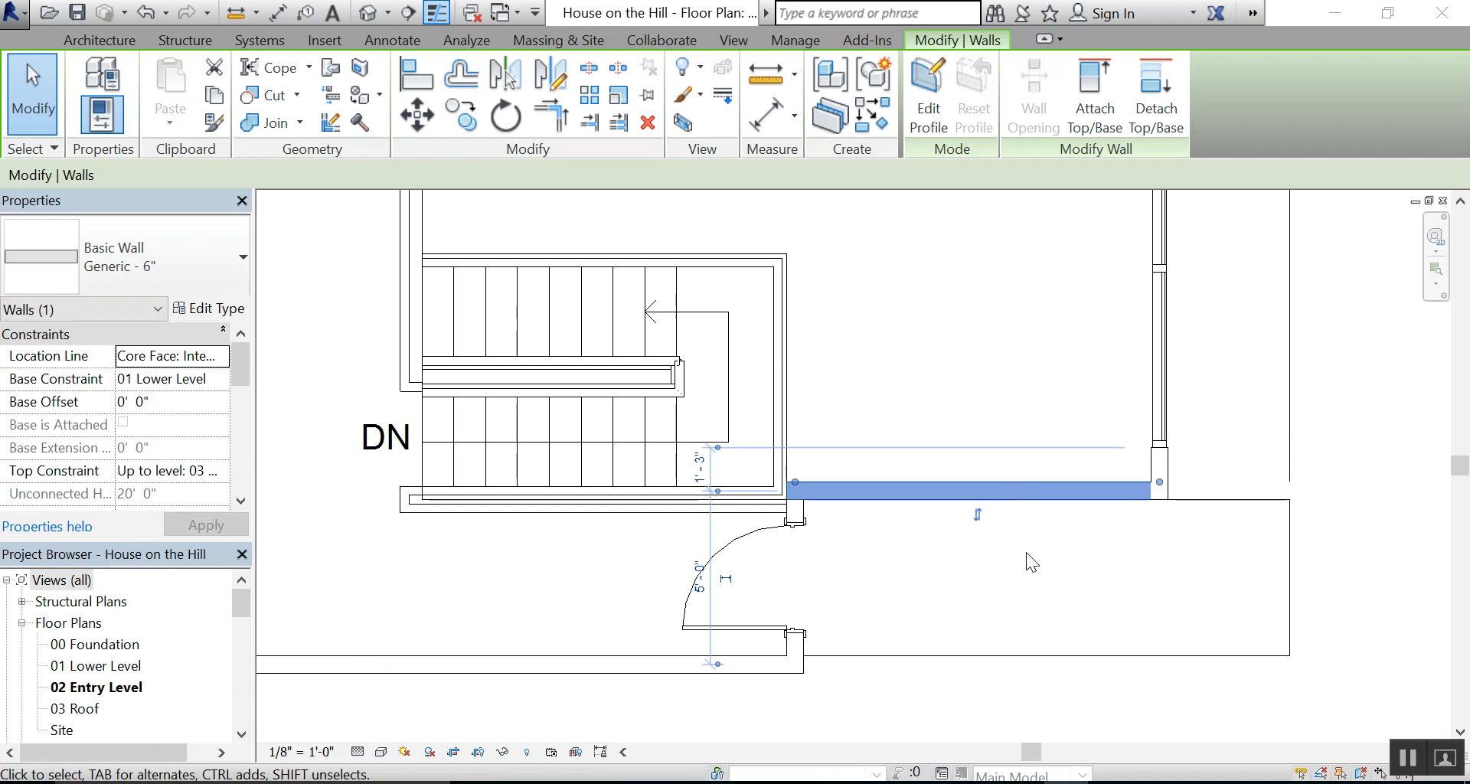
left_click(1048, 548)
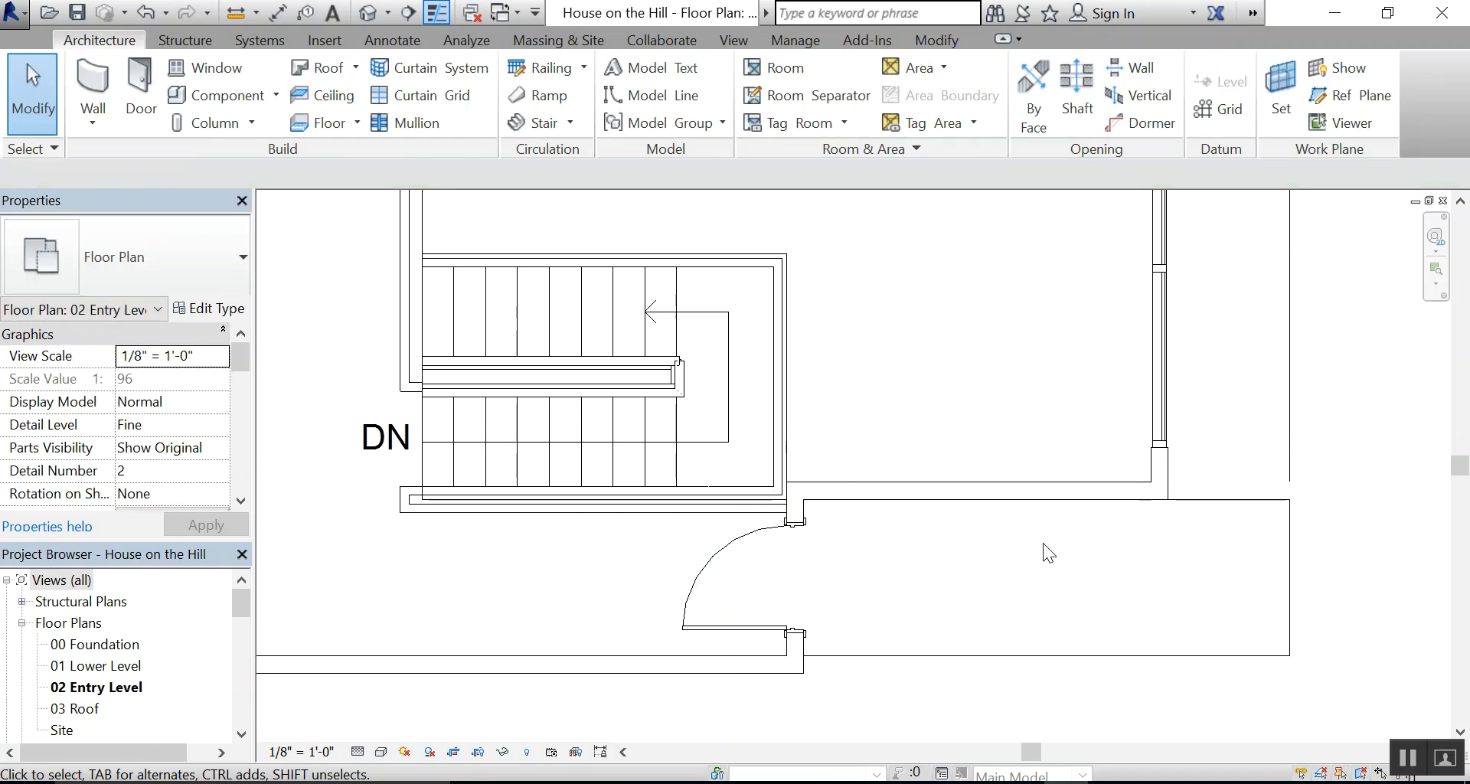
Open the type properties of the wall along the porch and duplicate its type as Generic - 6" 2
left_click(1033, 500)
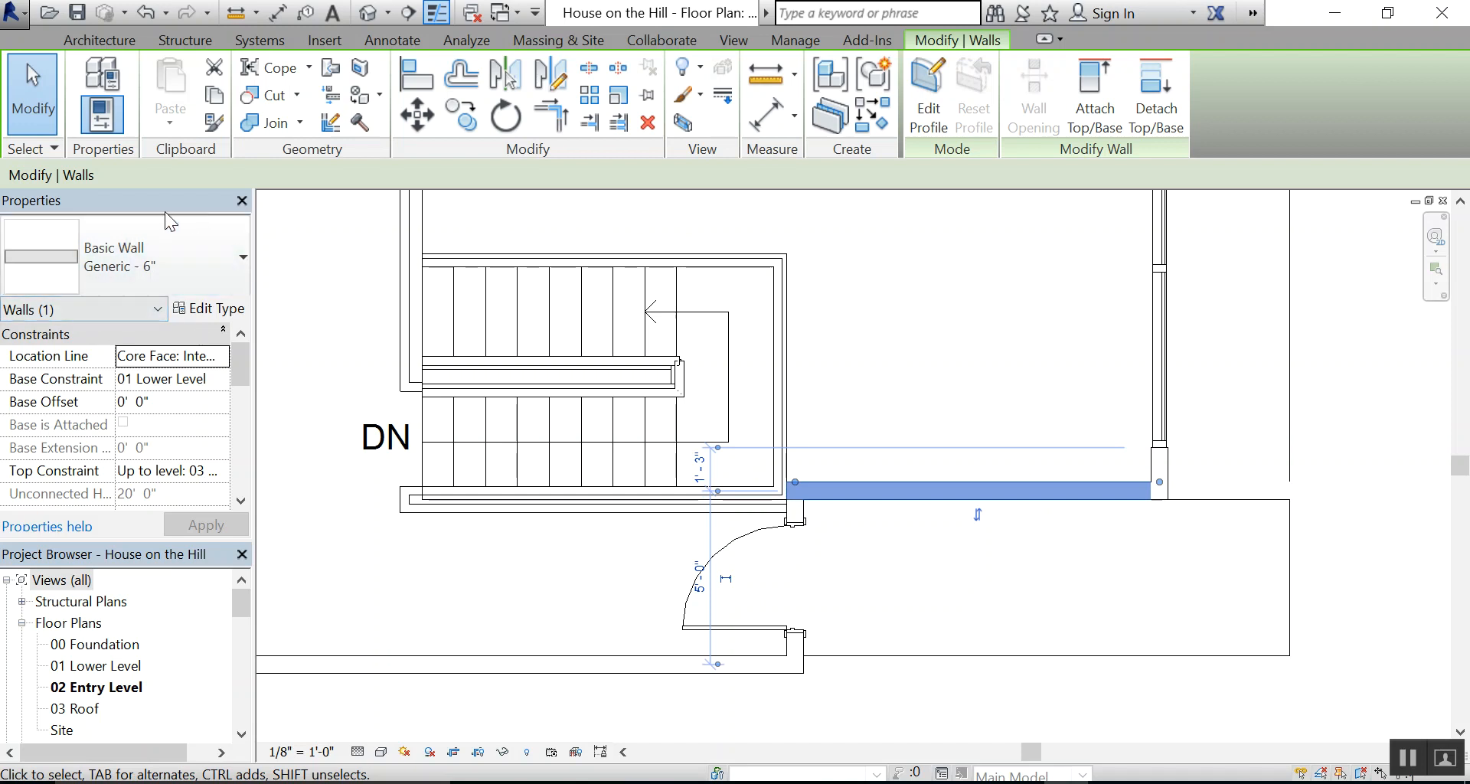
left_click(213, 311)
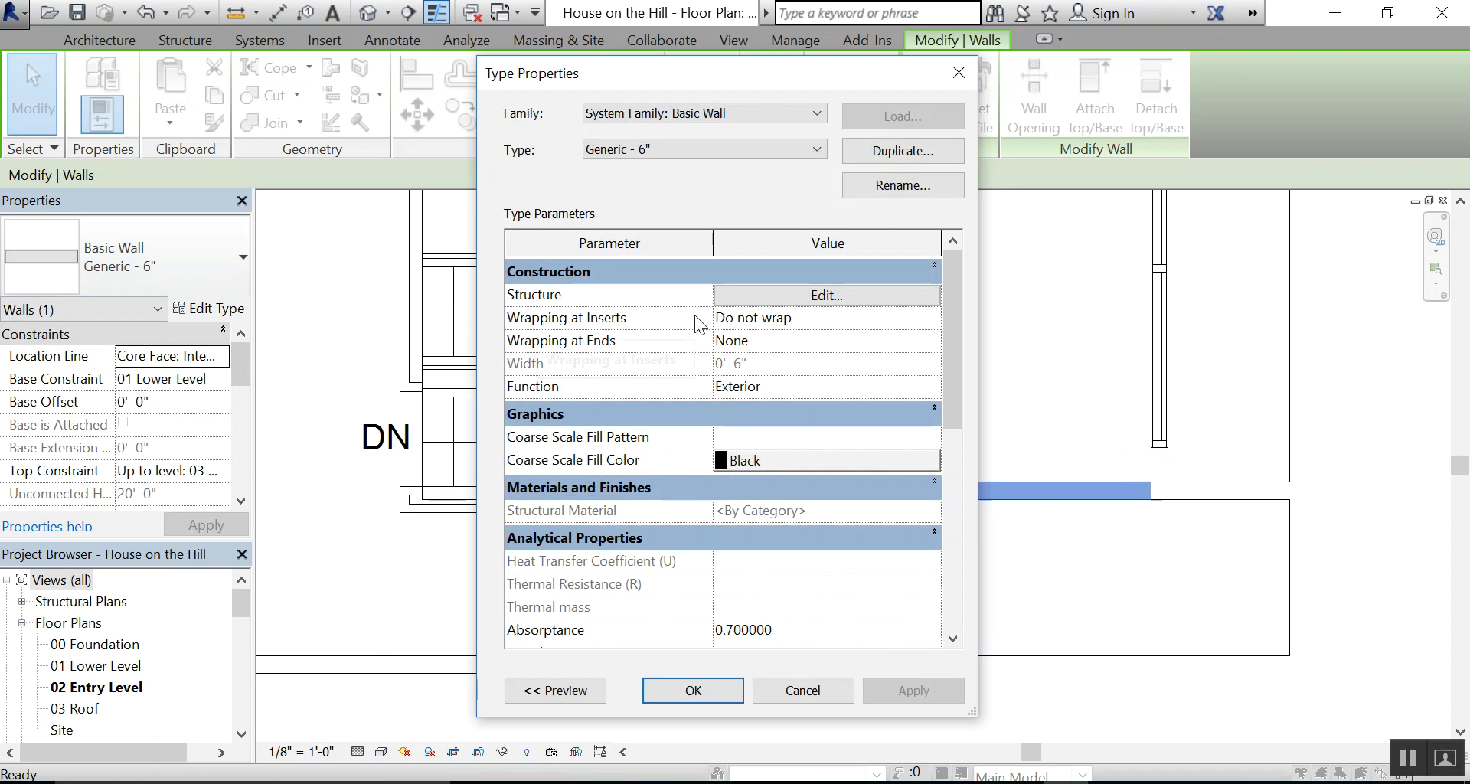
left_click(884, 150)
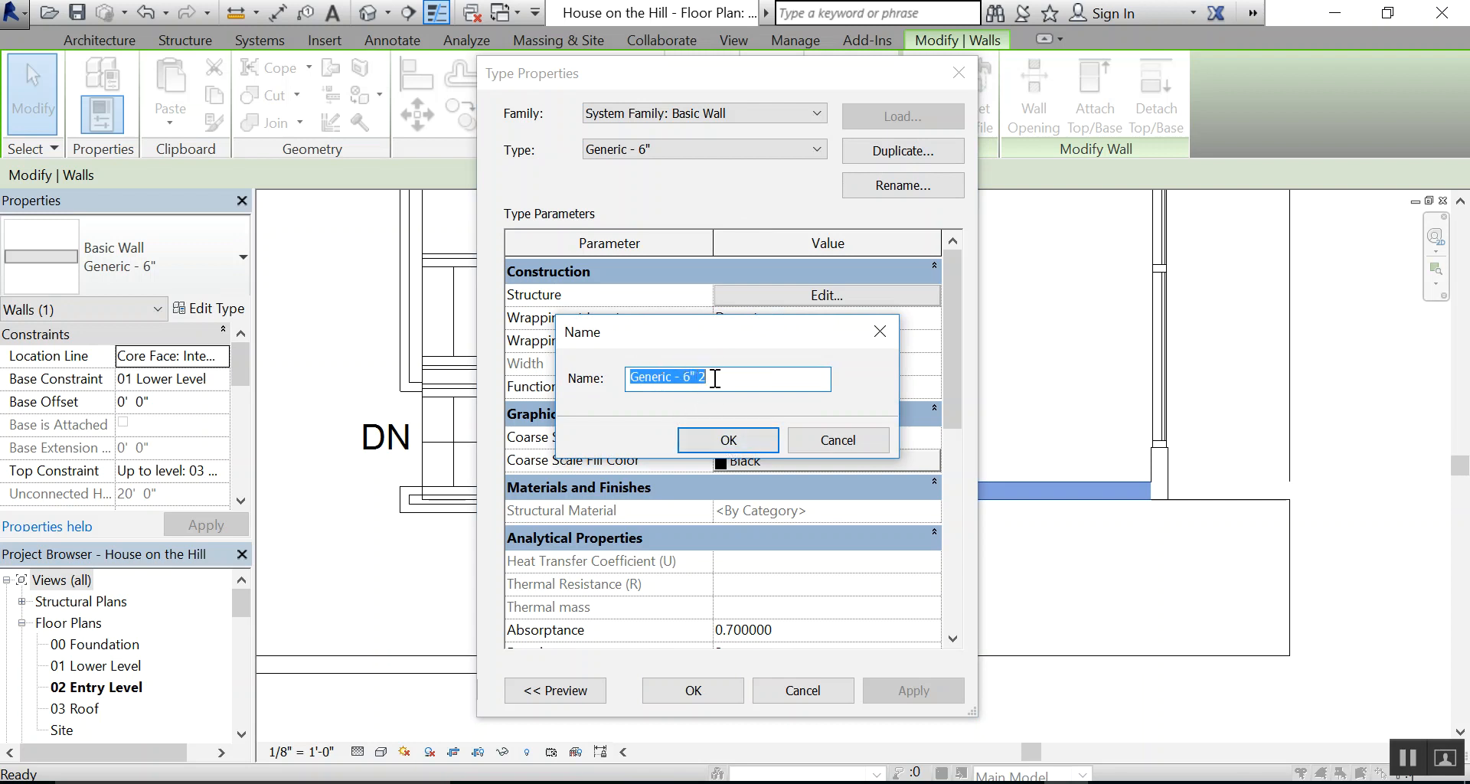
left_click(739, 438)
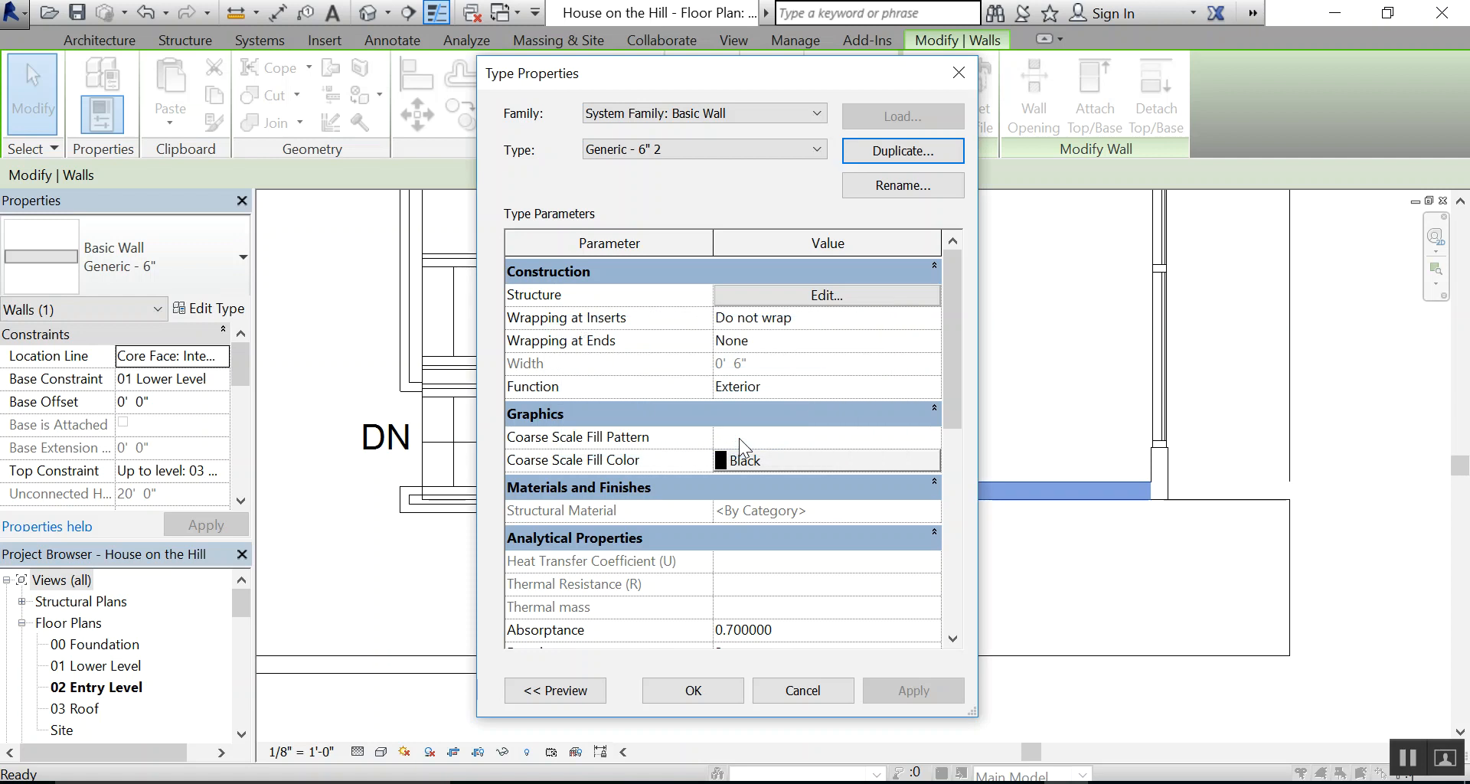
Rename the duplicated wall type to 10 7/8" Brick Exterior Wall
left_click(890, 182)
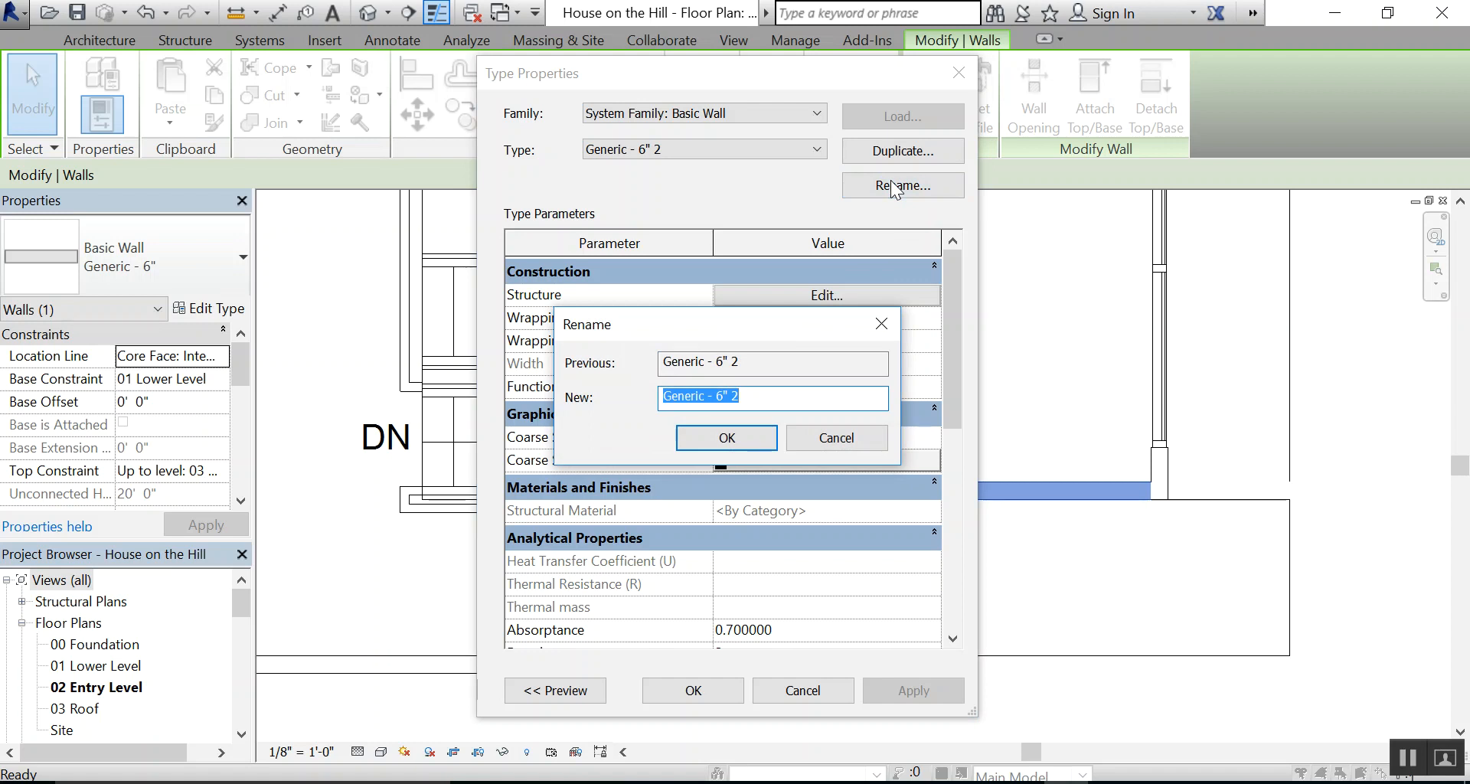
type("10 7/8\" B")
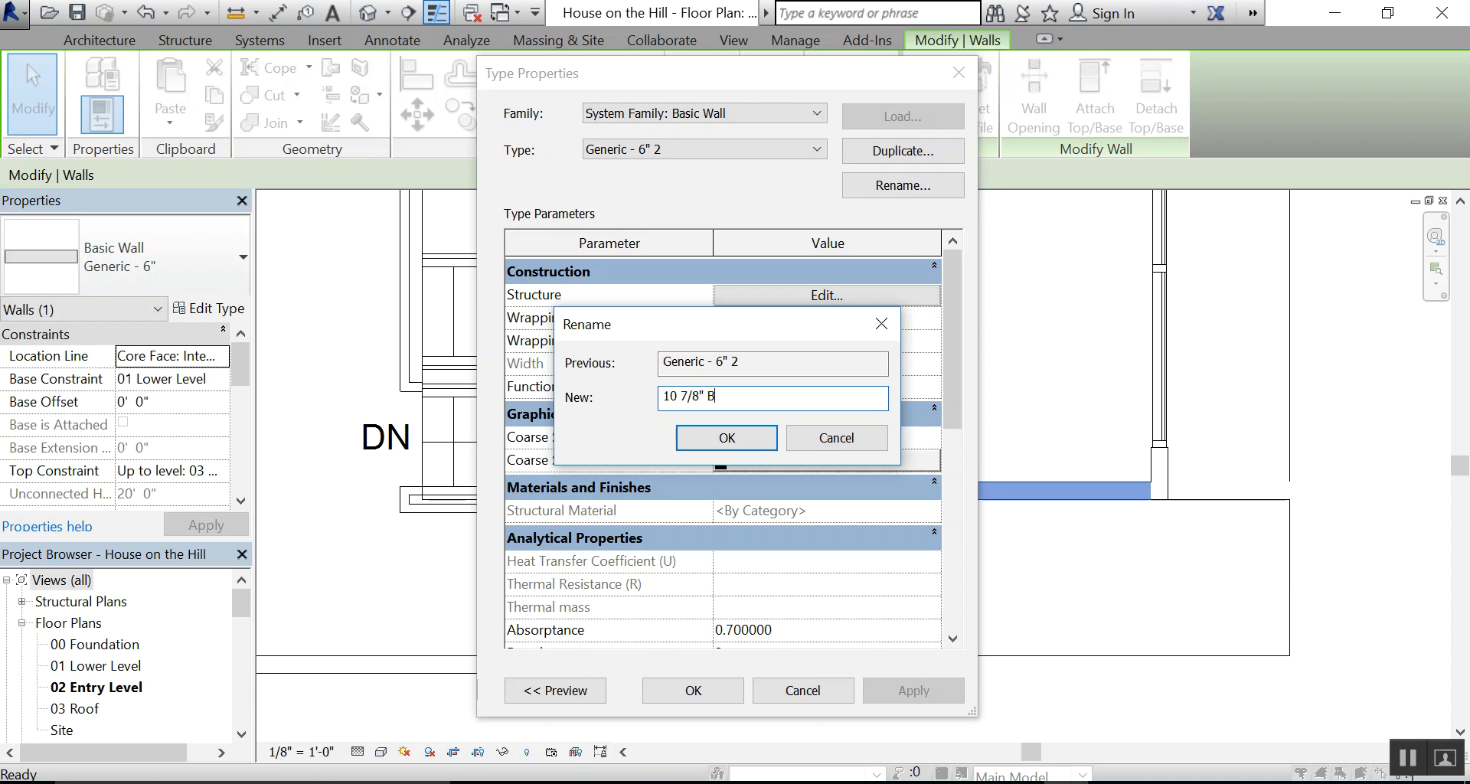
type("rick Exterior Wall")
left_click(727, 437)
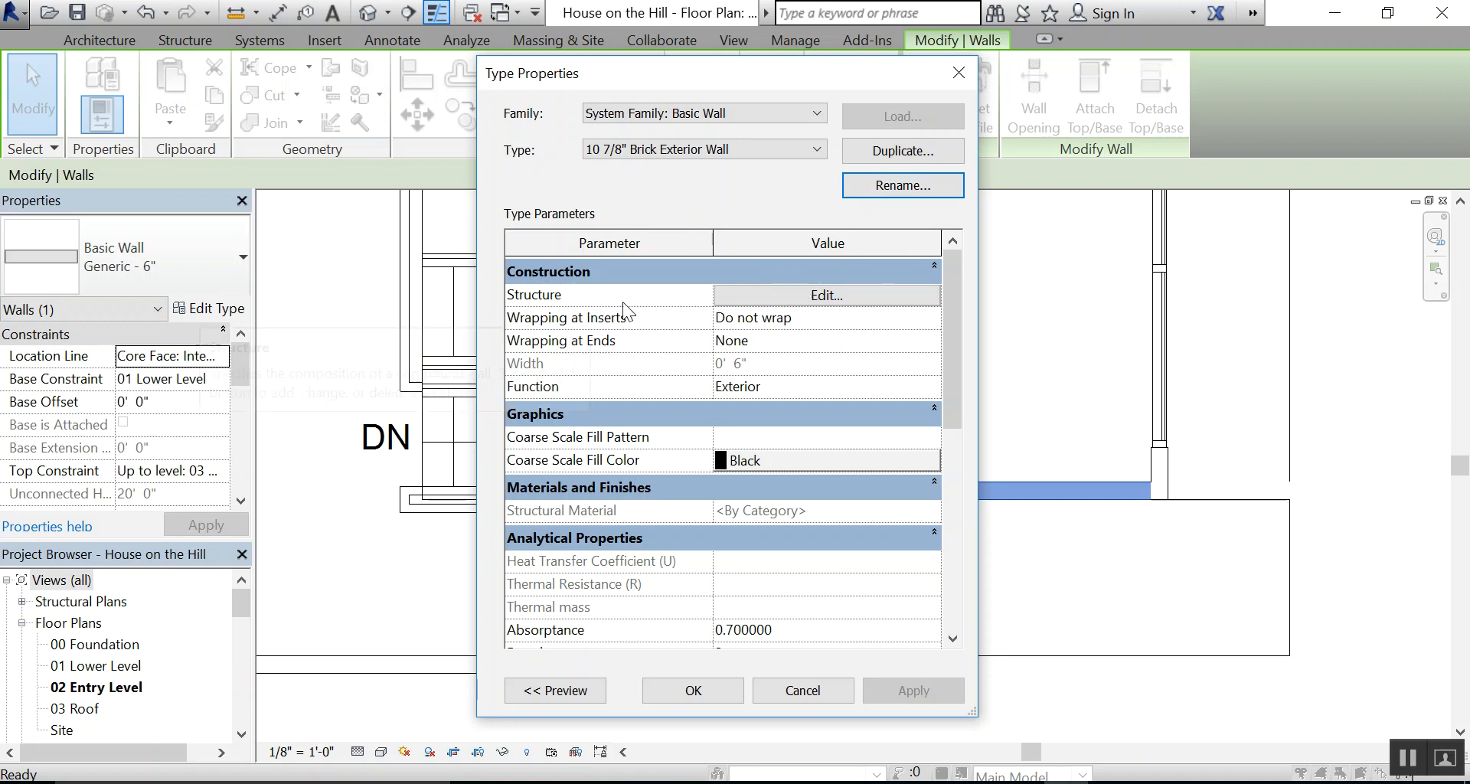
Open the structure of the brick exterior wall type for editing and show the assembly preview
mouse_move(555, 302)
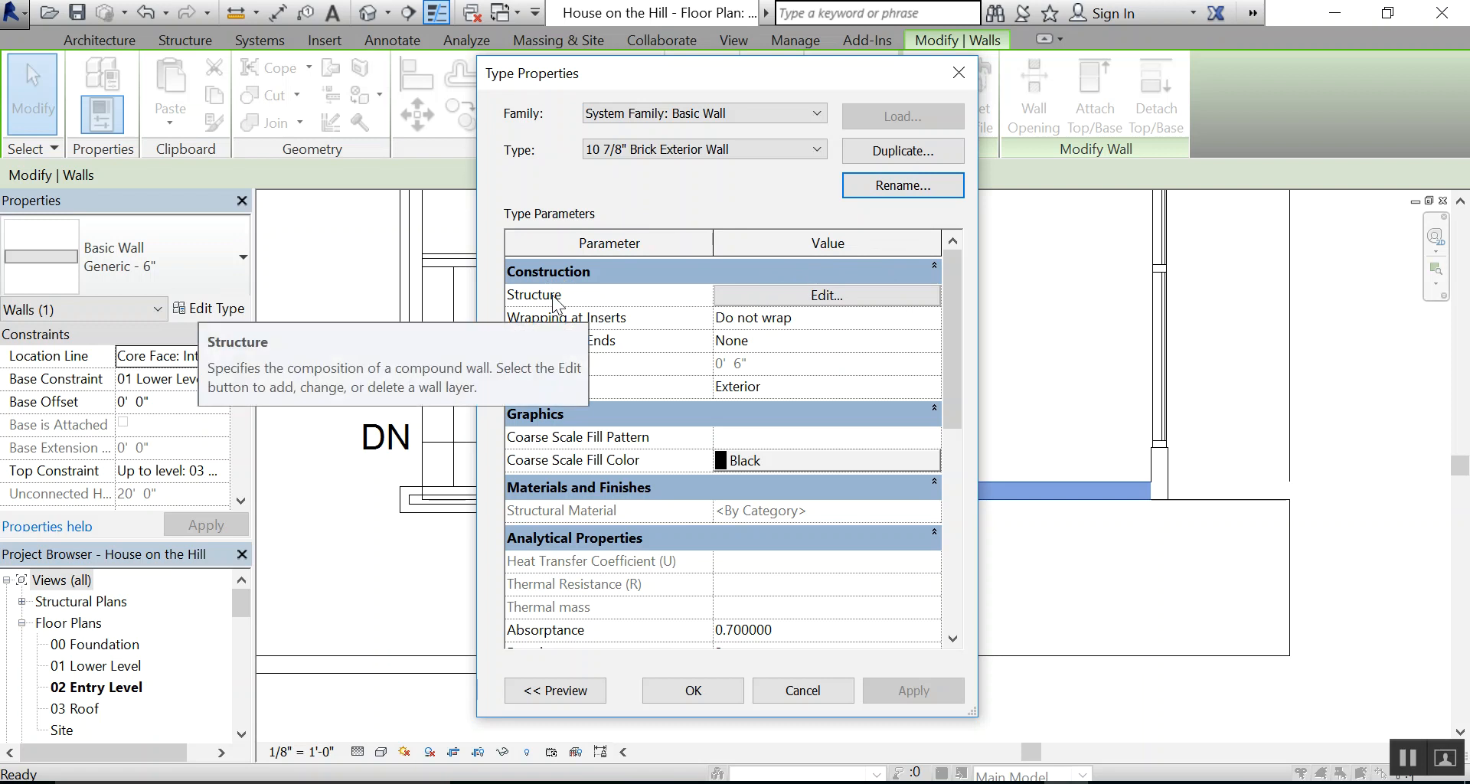
left_click(818, 297)
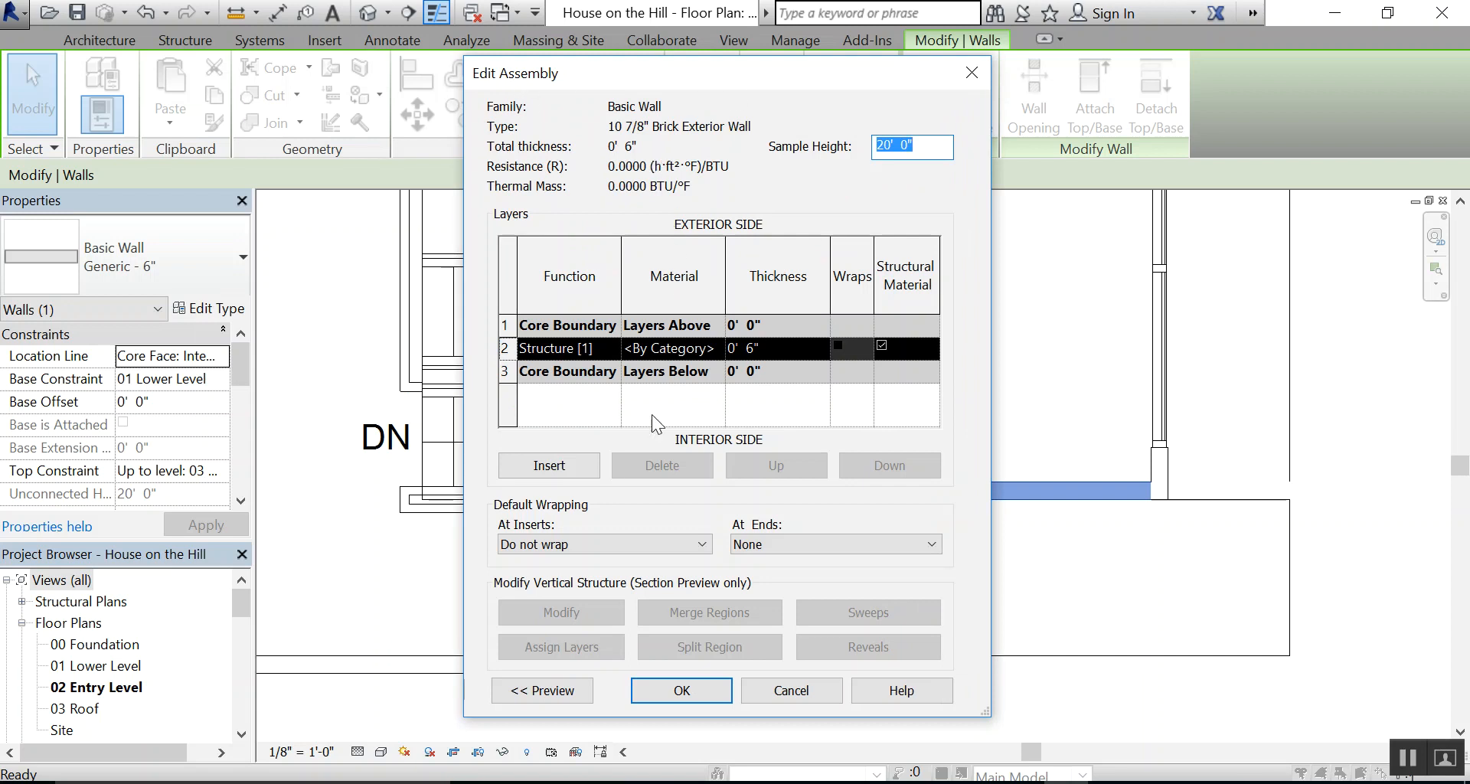
left_click(550, 692)
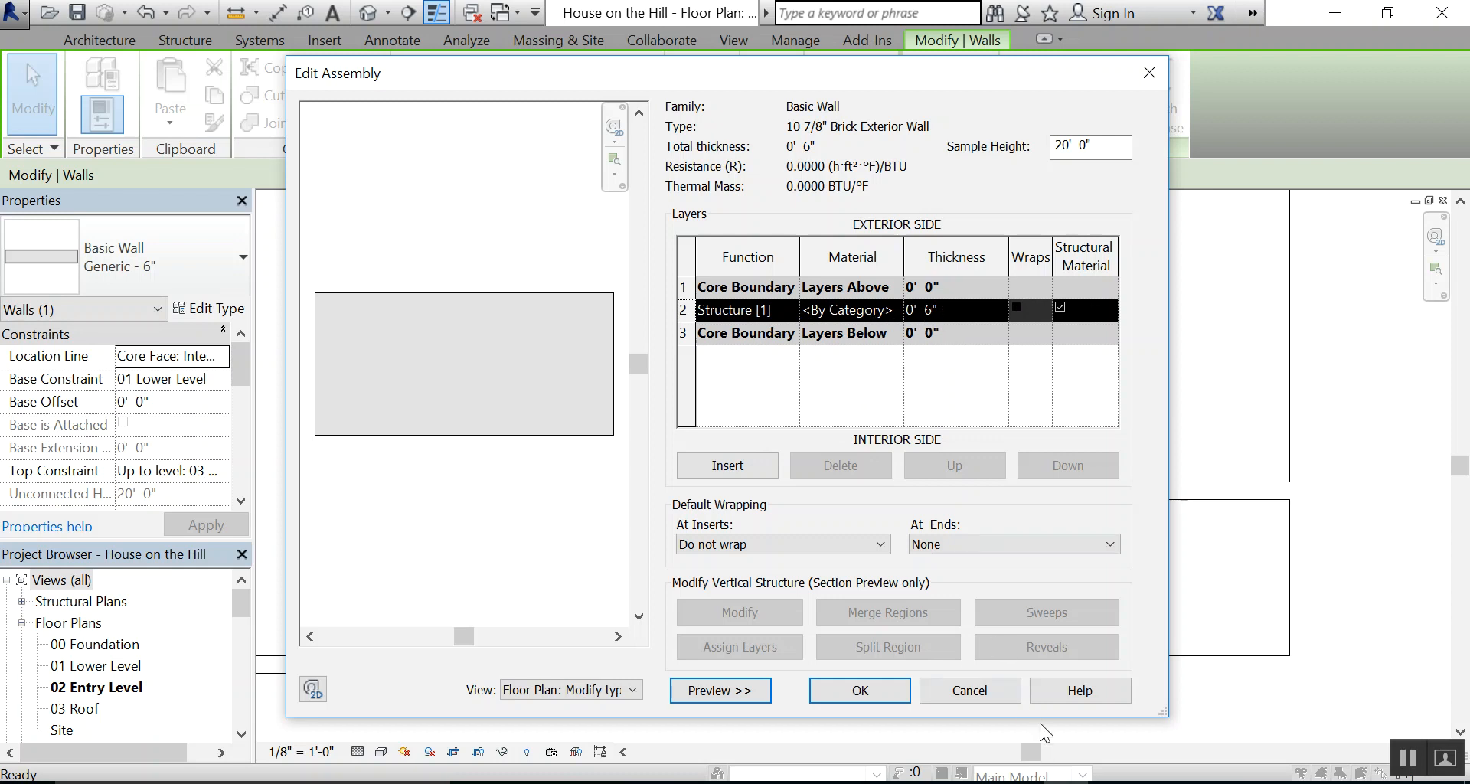
Check the wall detail PDF, and insert four new layers above the existing structure layer in the assembly
left_click(1111, 782)
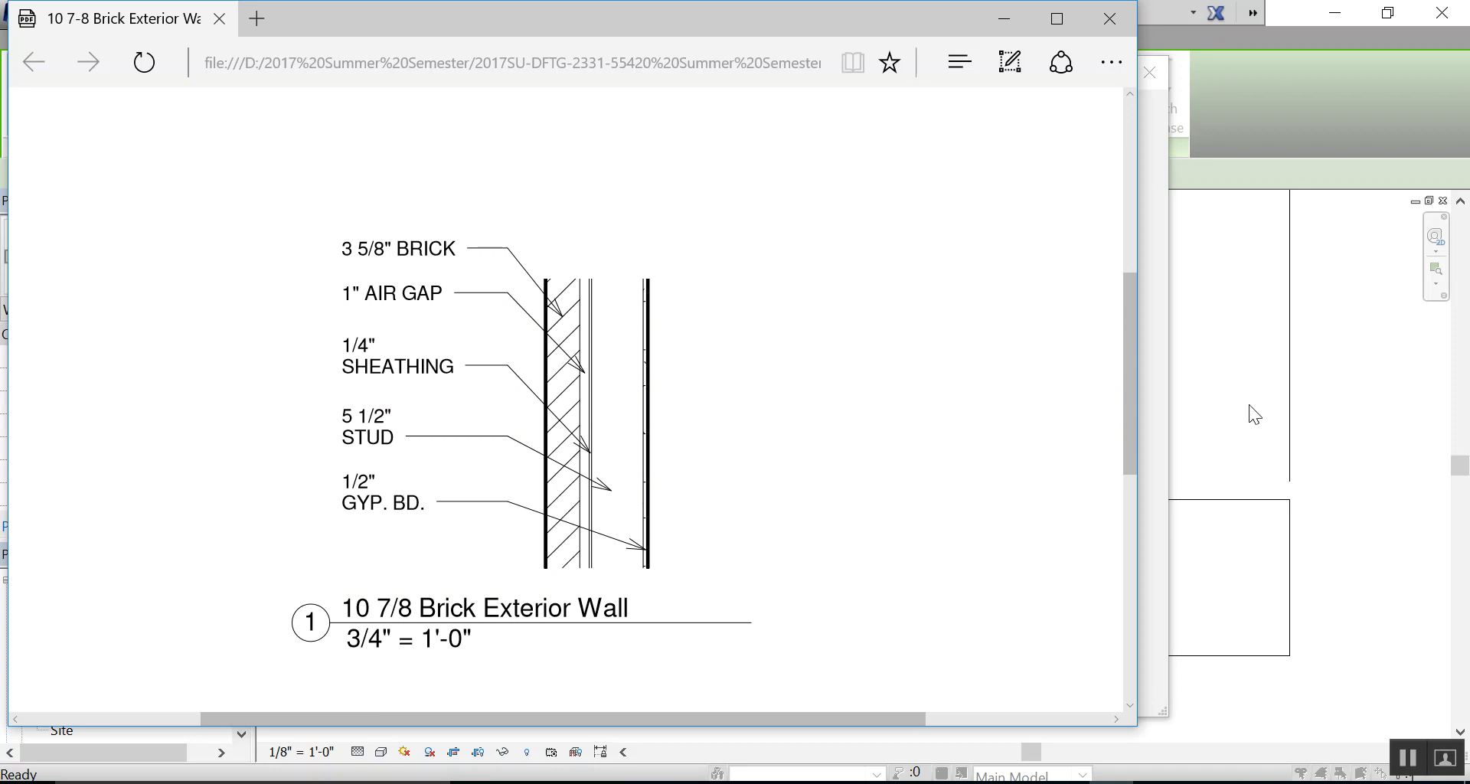
left_click(1066, 782)
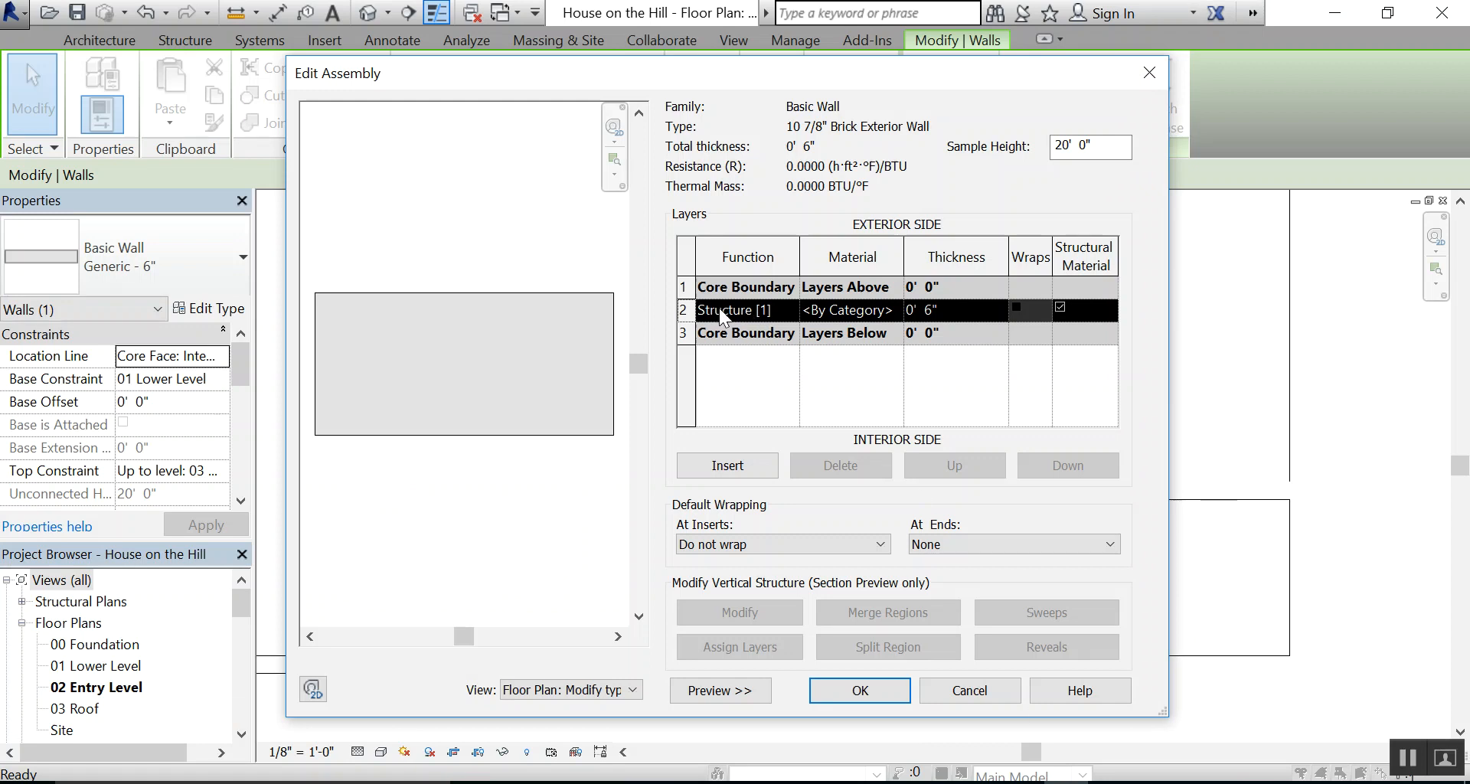
left_click(737, 464)
left_click(736, 464)
left_click(736, 464)
left_click(736, 464)
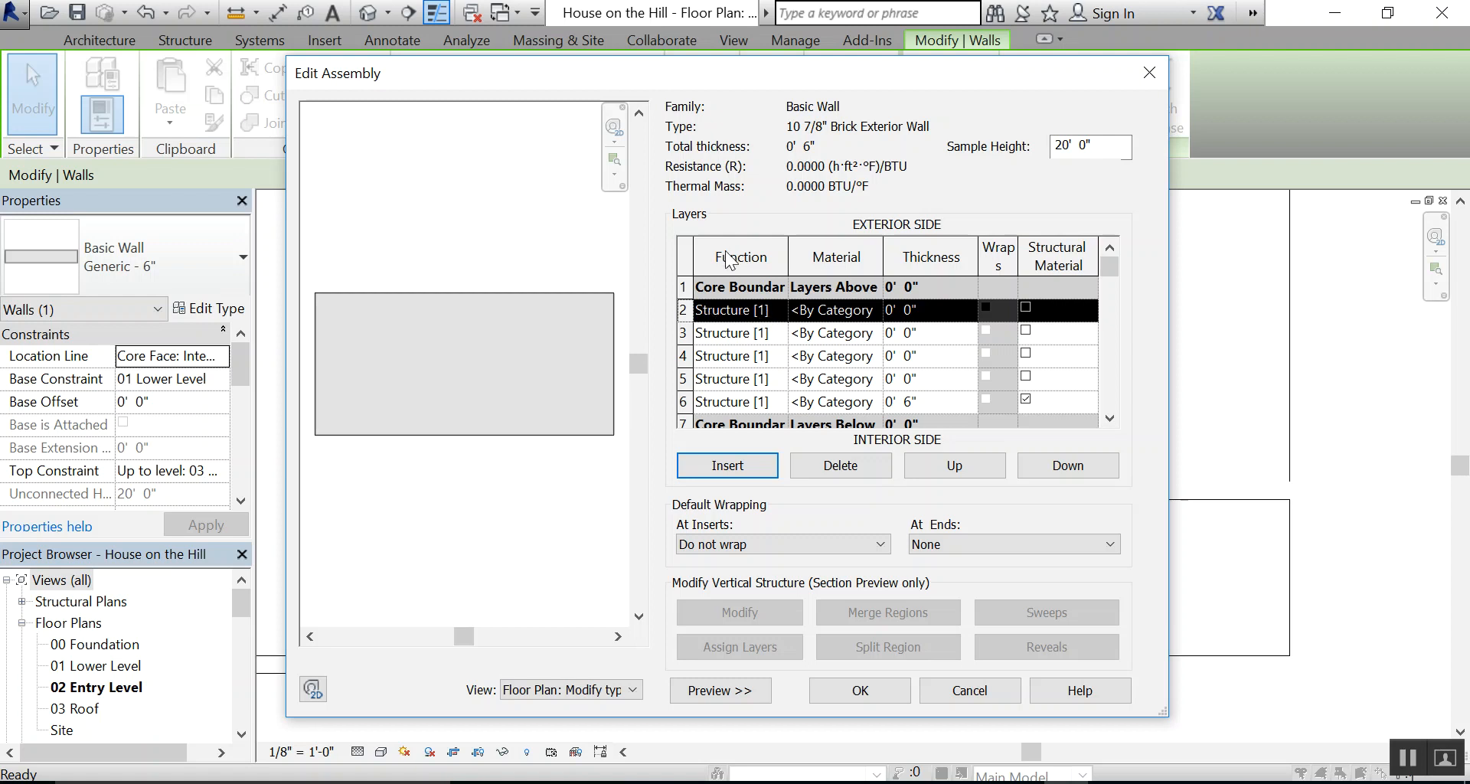
Set the function of the outermost new layer, in row 2, to Finish 1 [4]
left_click(778, 309)
left_click(778, 309)
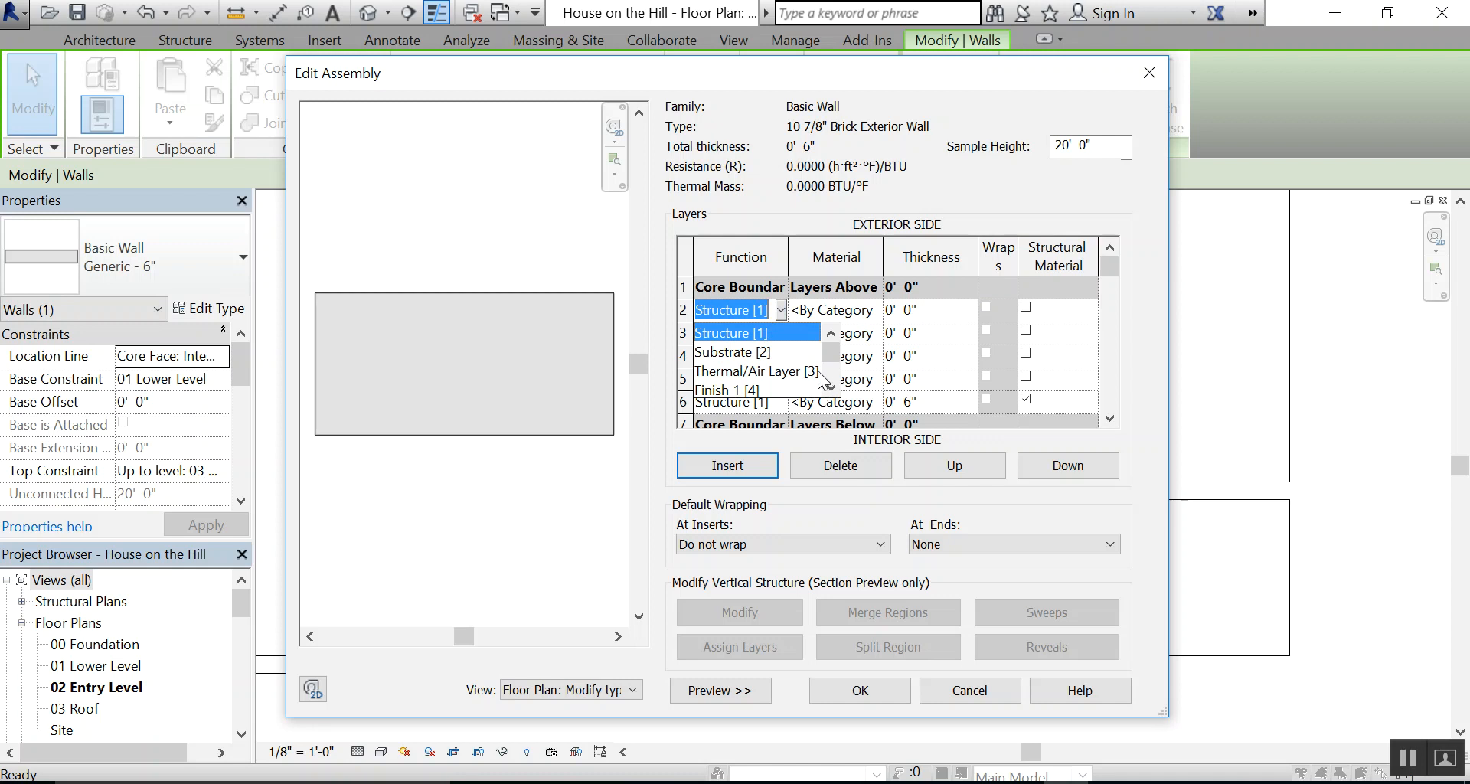
left_click_drag(830, 354, 829, 376)
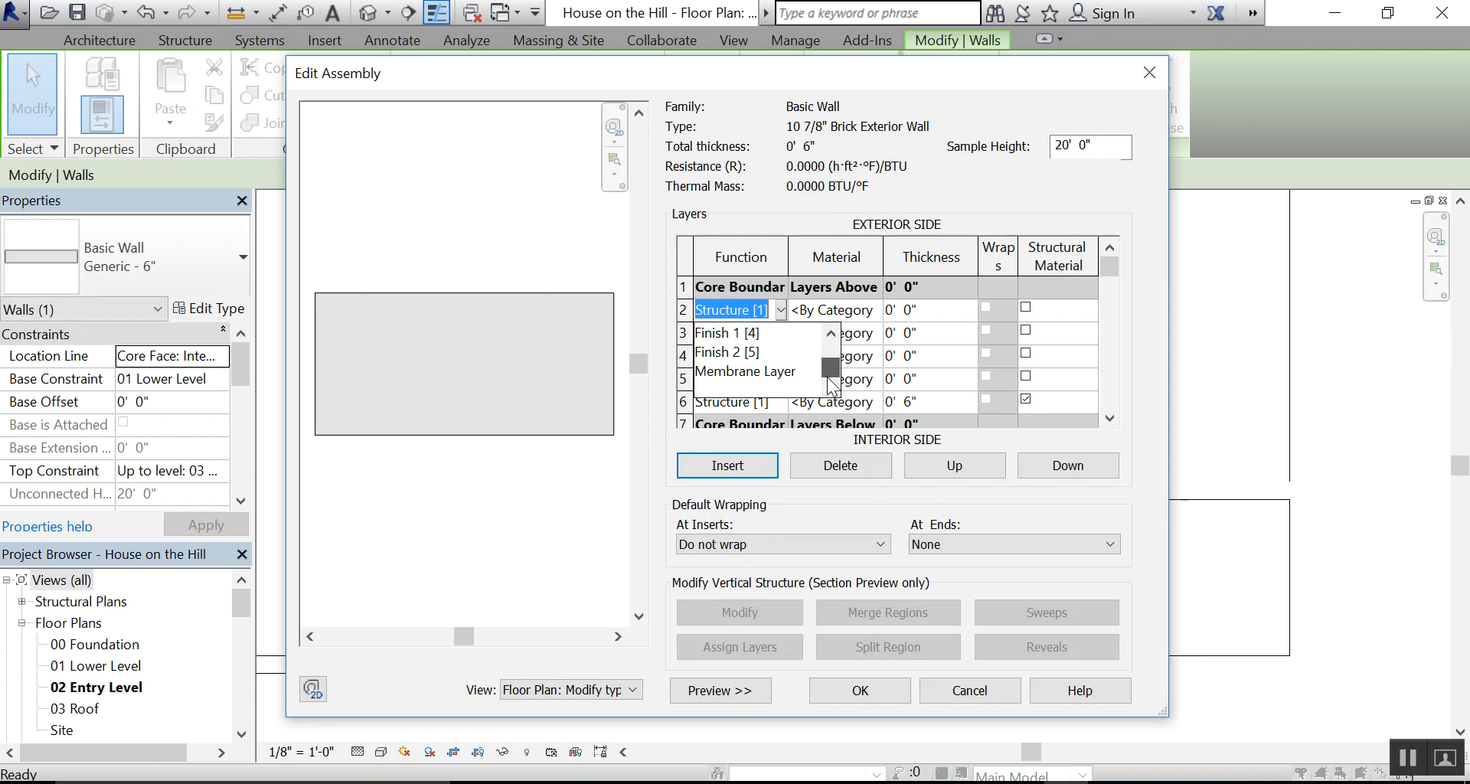
left_click(750, 334)
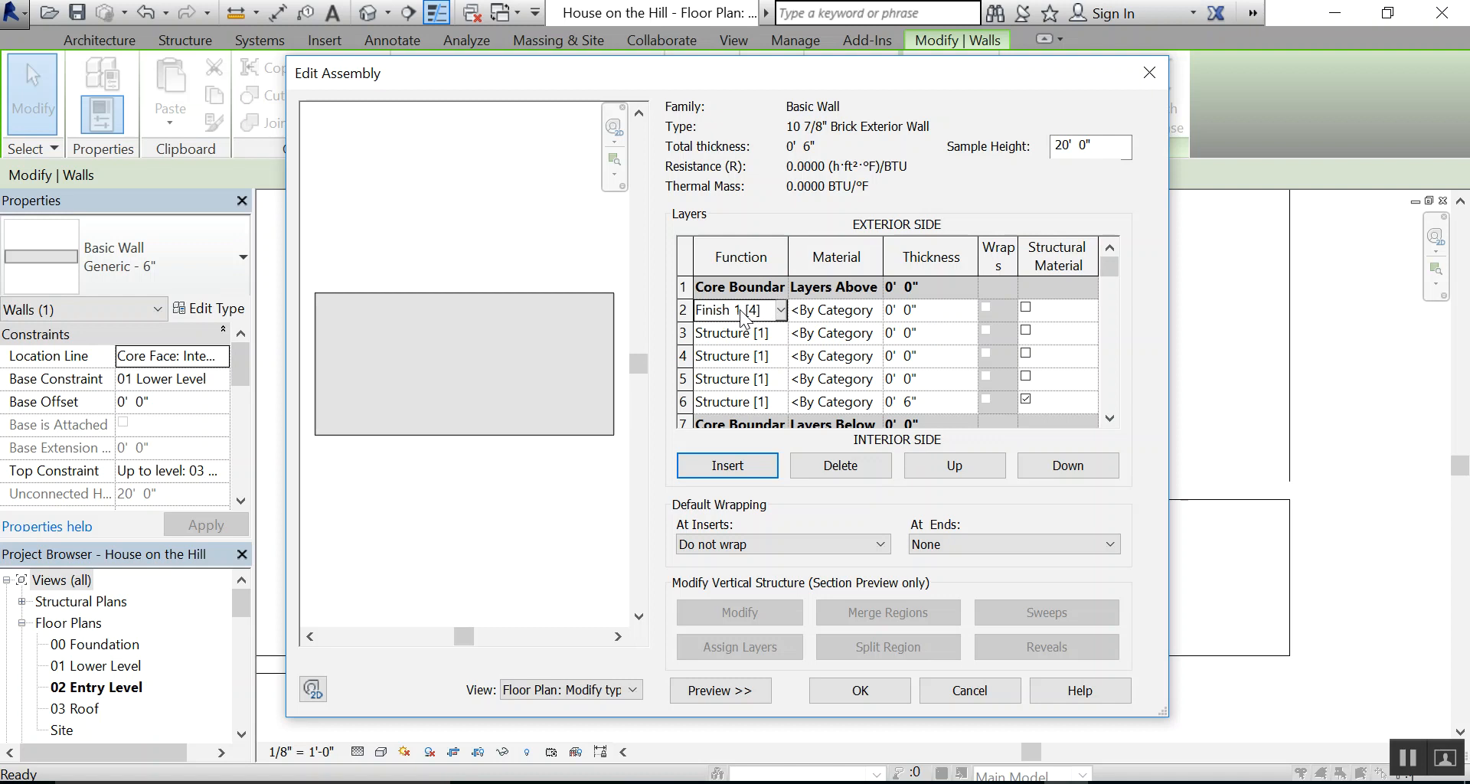
Assign the Brick, Common material to the Finish 1 [4] layer
left_click(873, 305)
left_click(879, 308)
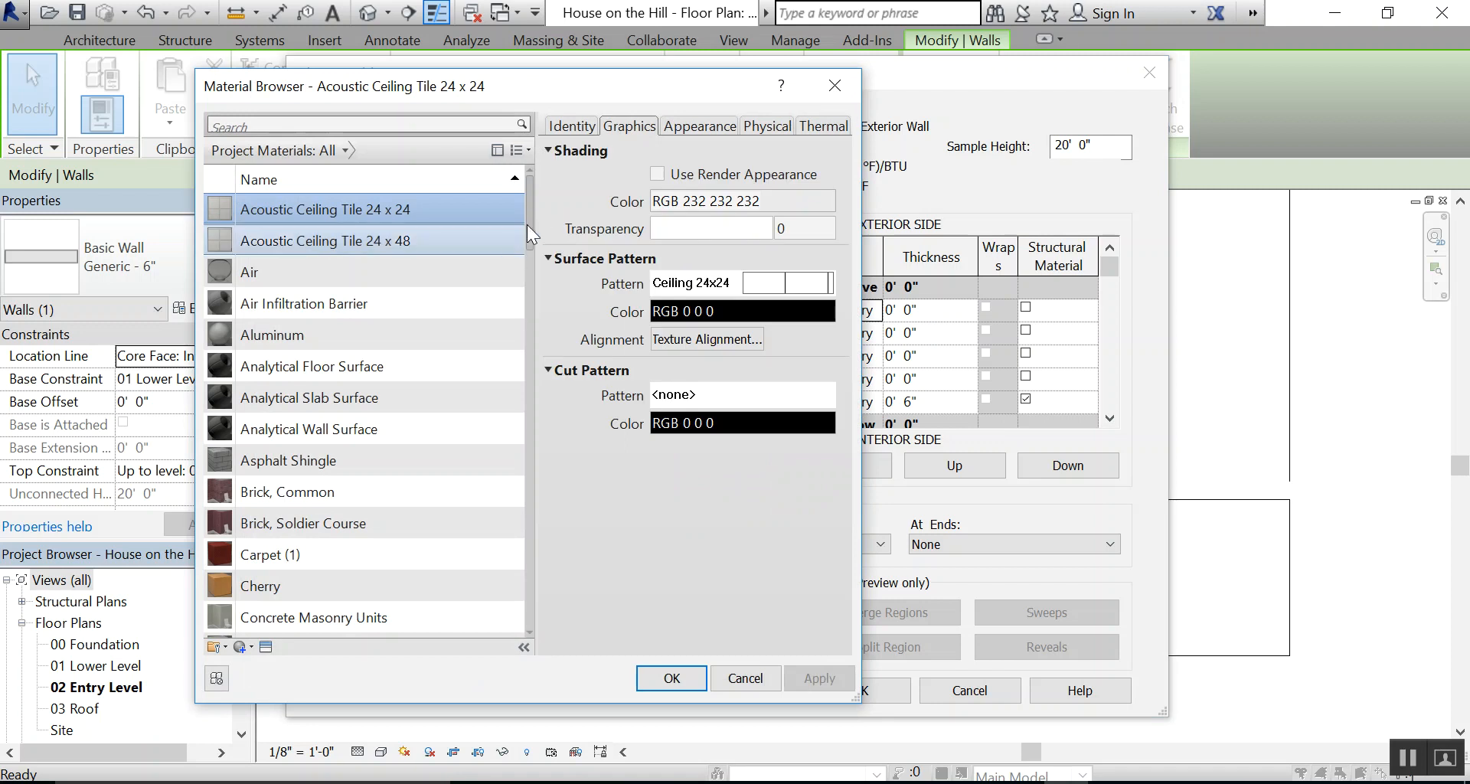
left_click_drag(533, 205, 532, 229)
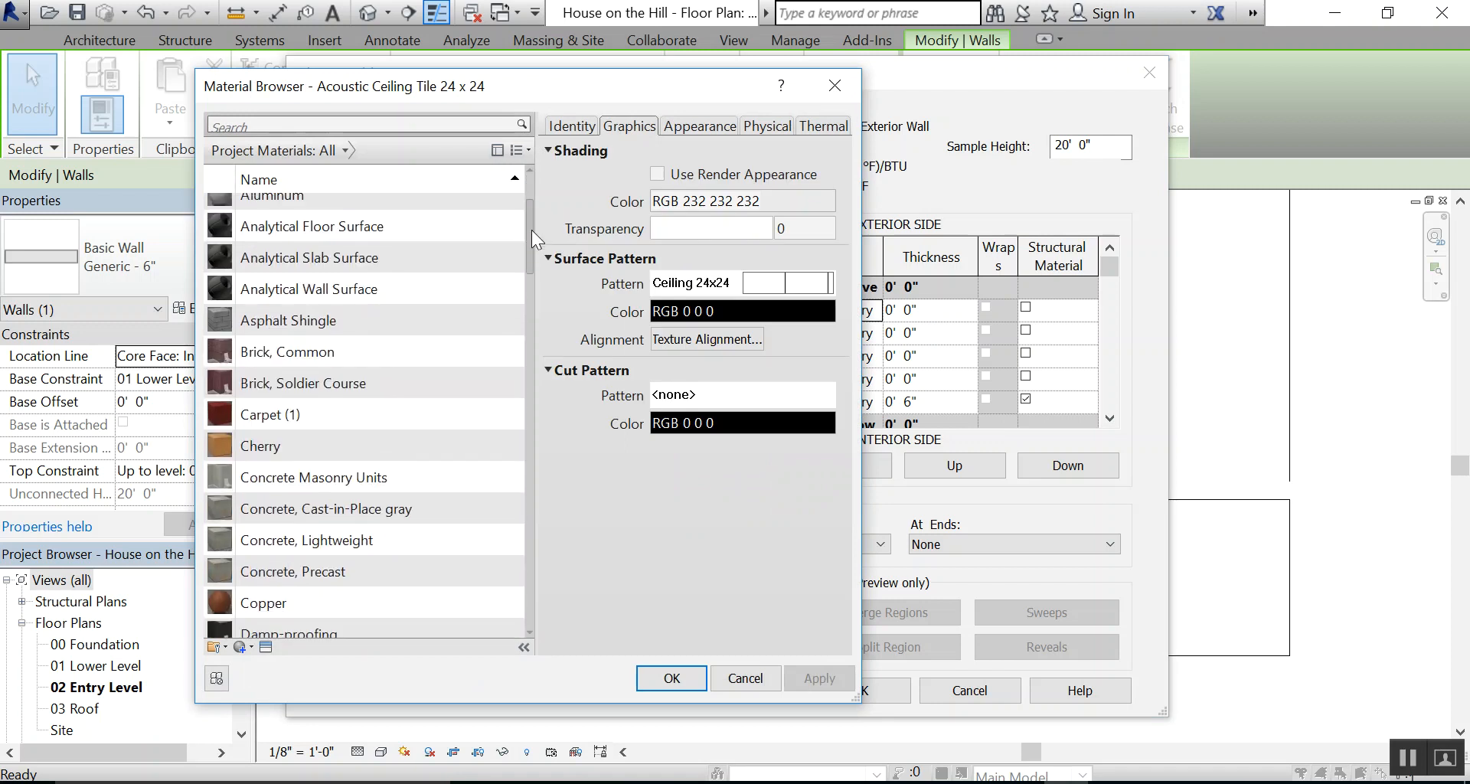
left_click(309, 349)
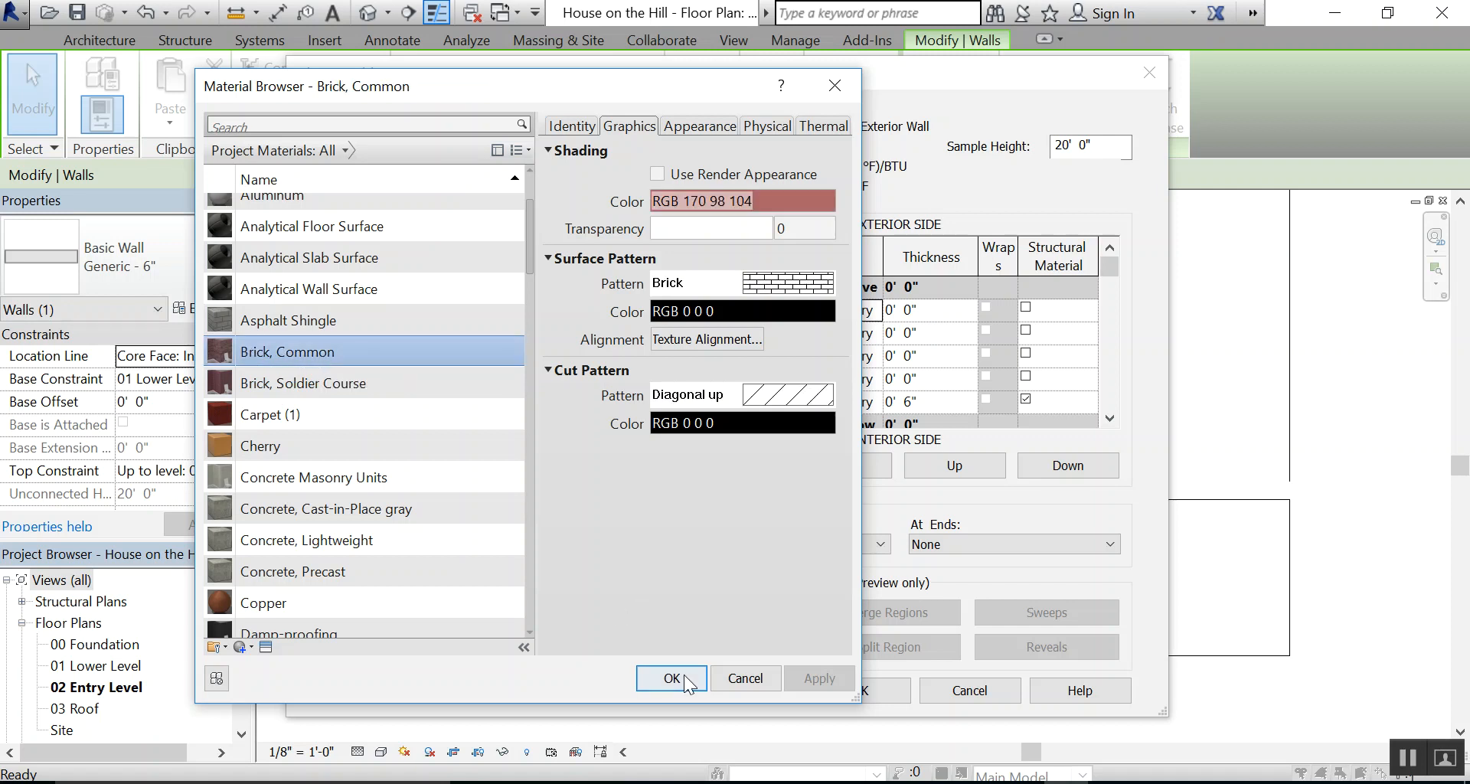
left_click(671, 678)
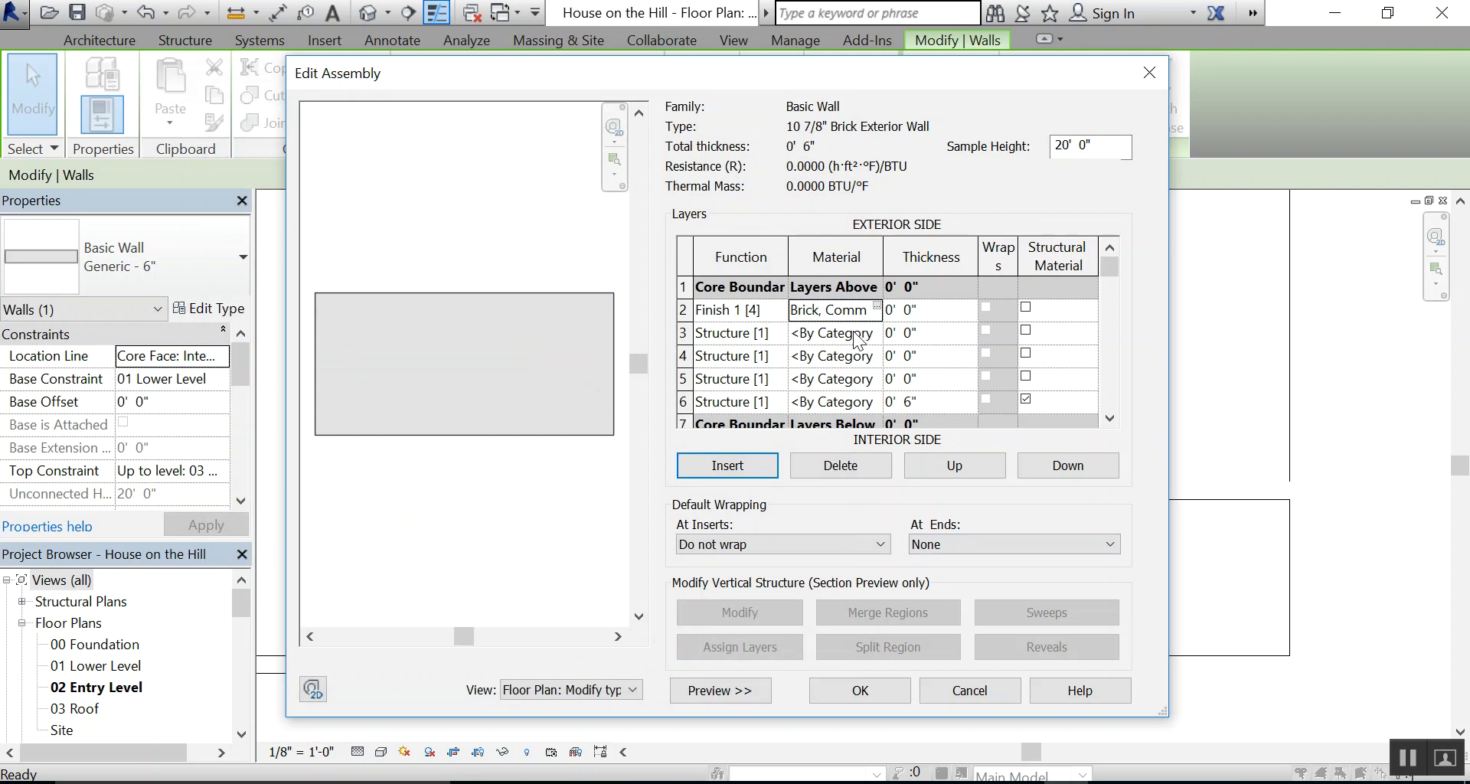
Check the wall detail PDF, and set the thickness of the brick Finish 1 [4] layer to 3 5/8"
left_click(925, 310)
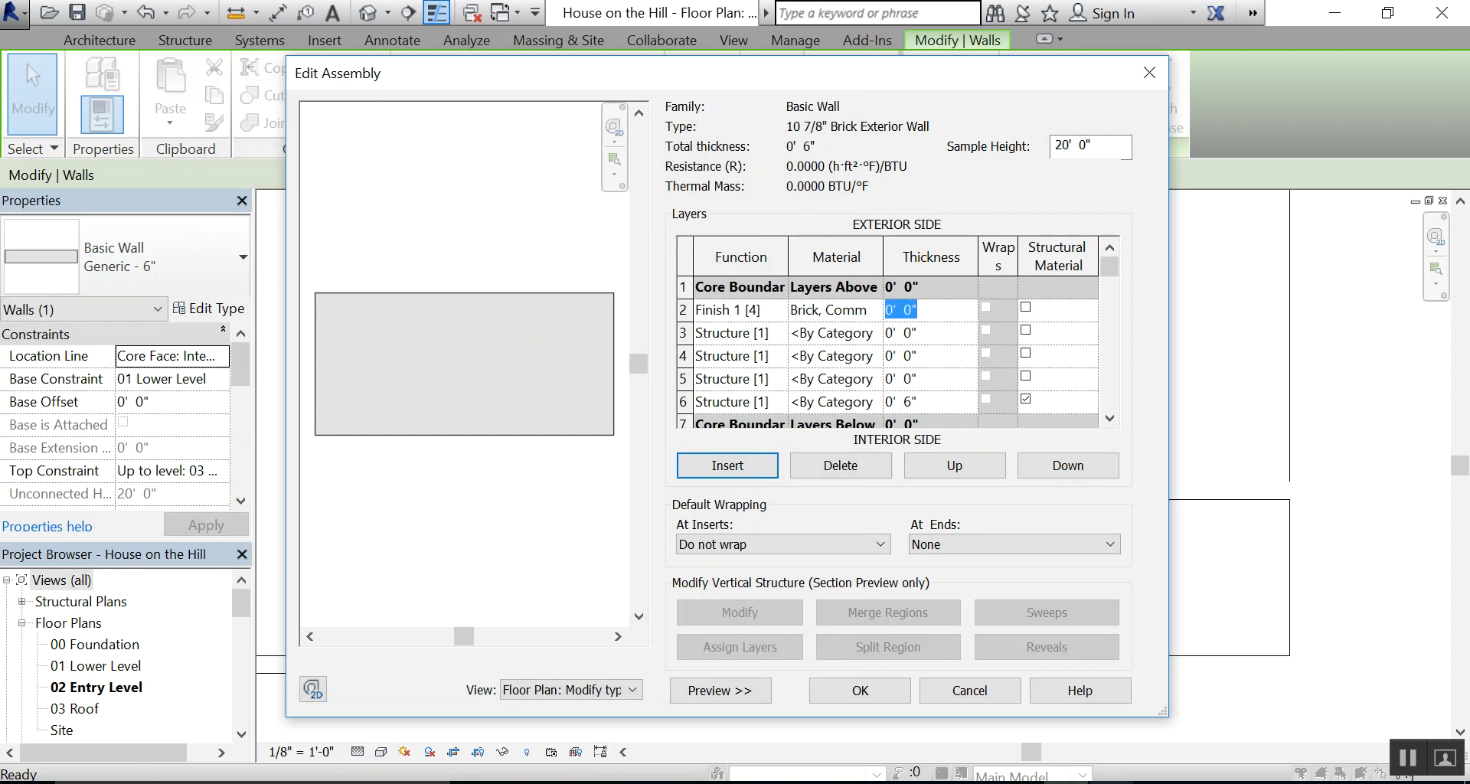
left_click(1110, 783)
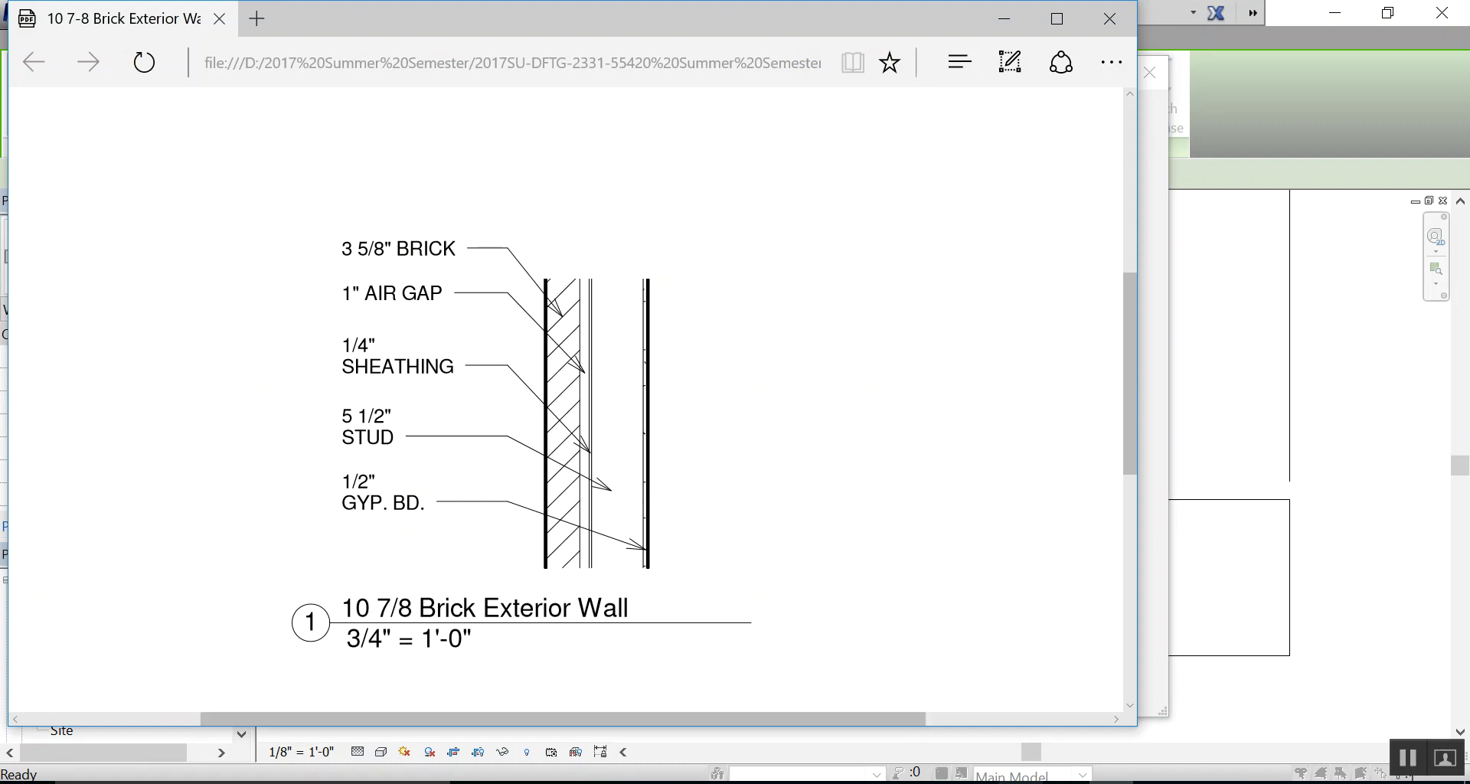
left_click(1067, 782)
type("3 5/8\"")
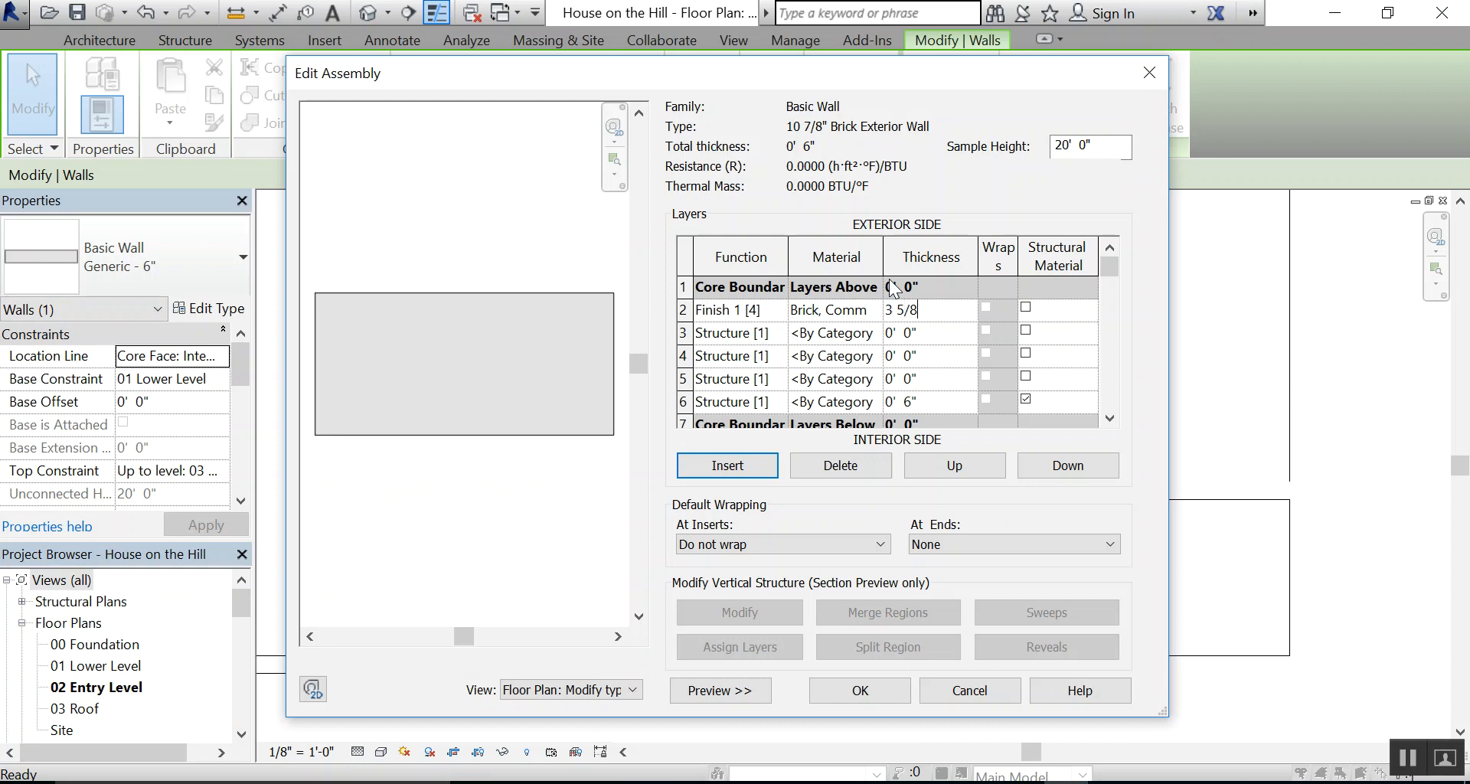
Check the wall detail PDF for the second layer, and set the function of row 3 to Thermal/Air Layer [3]
left_click(778, 329)
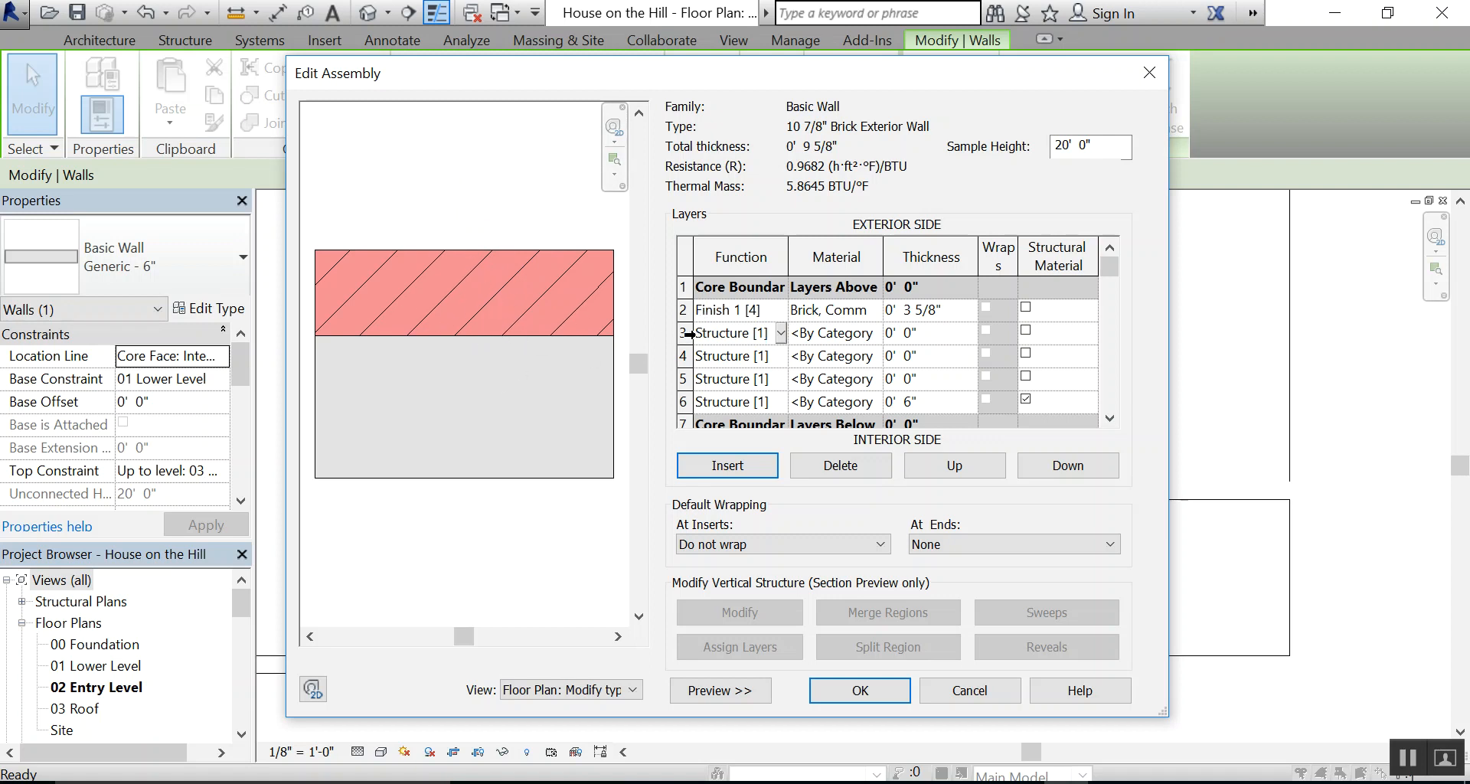
left_click(1101, 782)
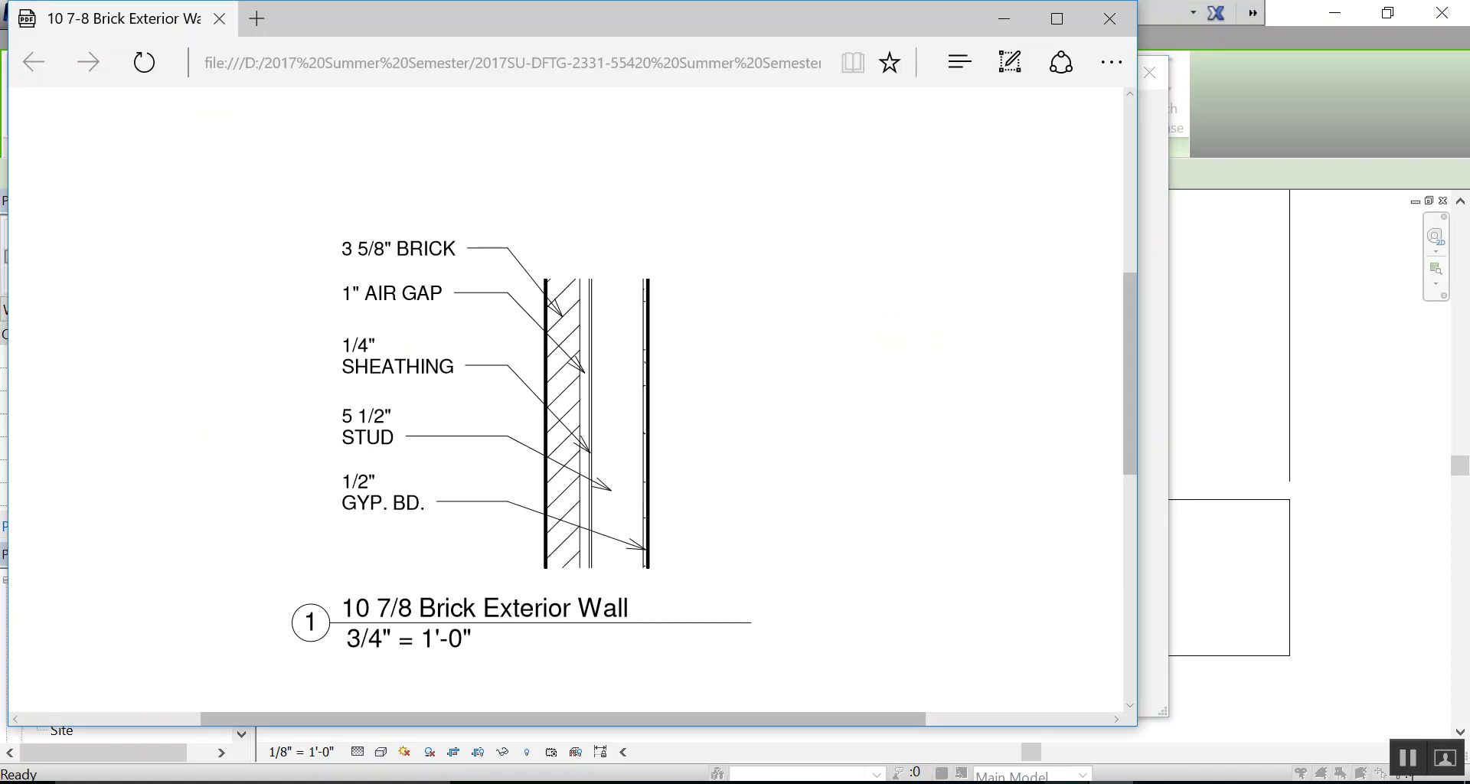
left_click(1104, 783)
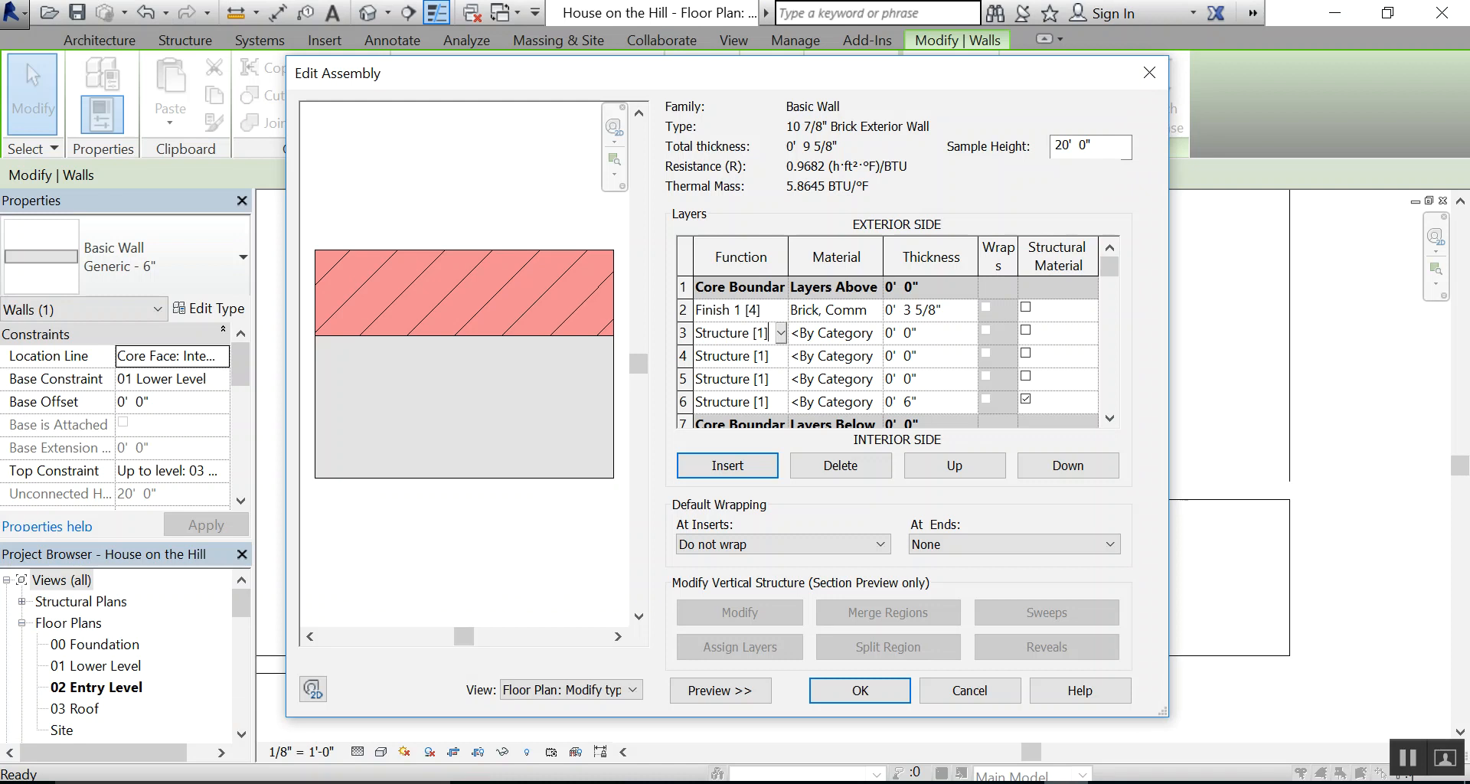
left_click(781, 333)
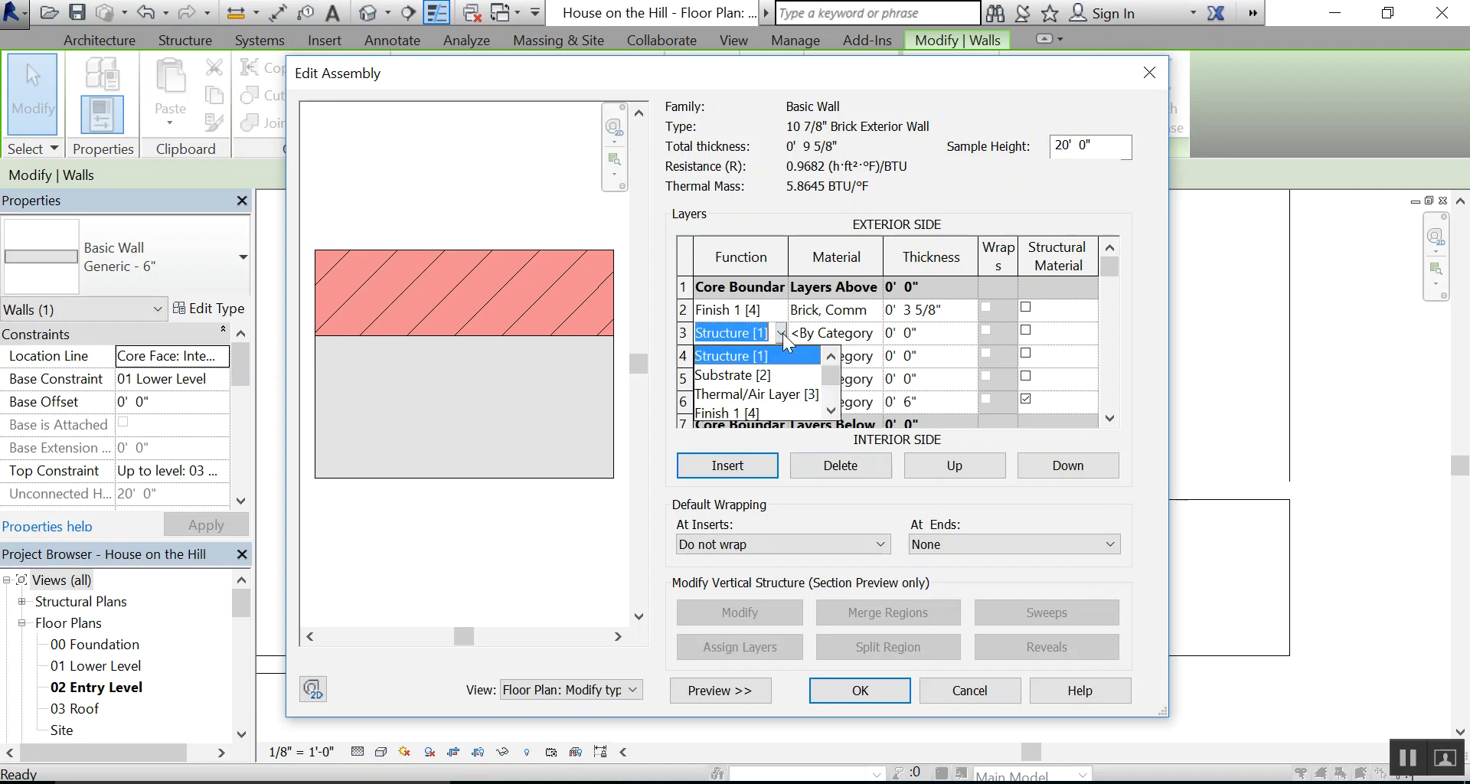
left_click(774, 396)
Assign the Air material to the Thermal/Air Layer [3] in row 3
left_click(861, 336)
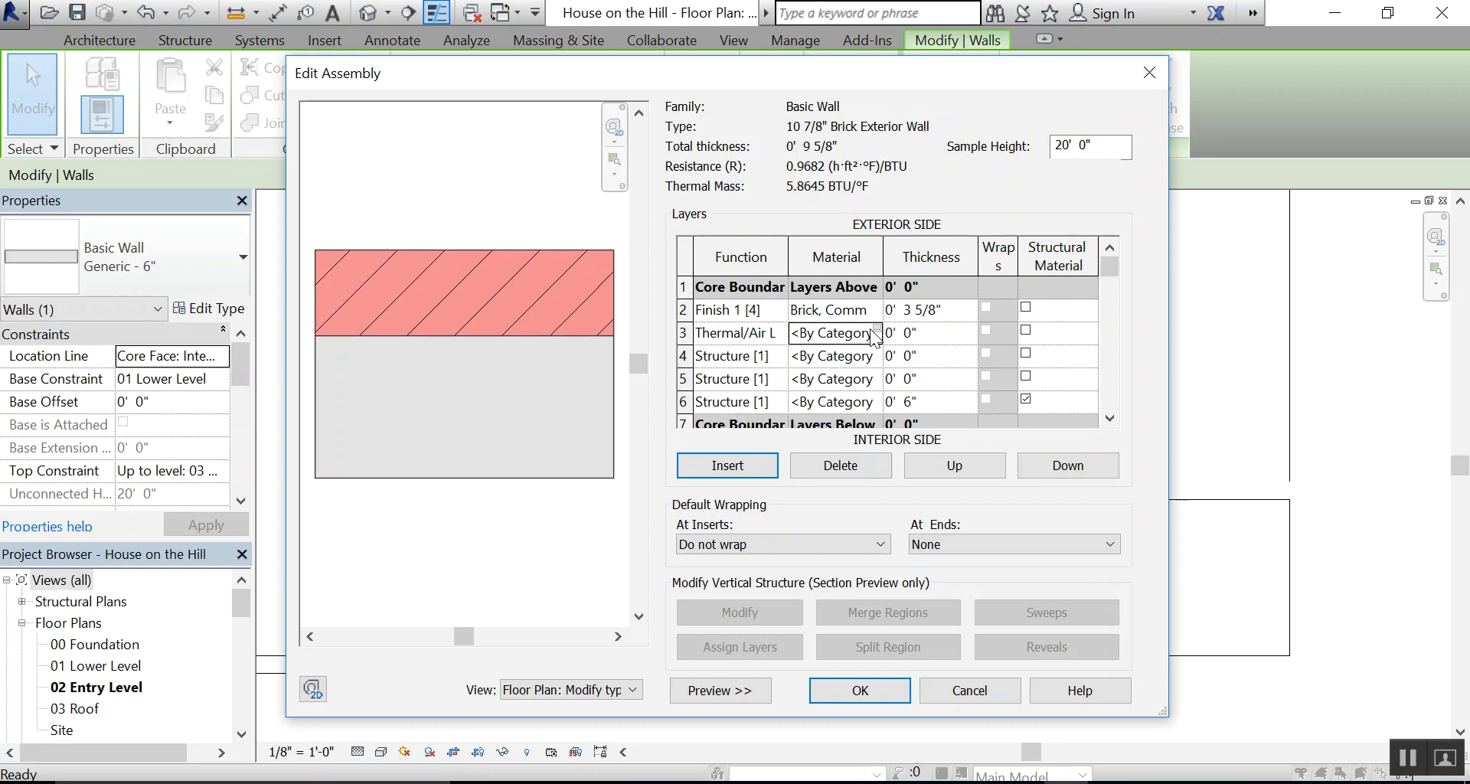
left_click(876, 331)
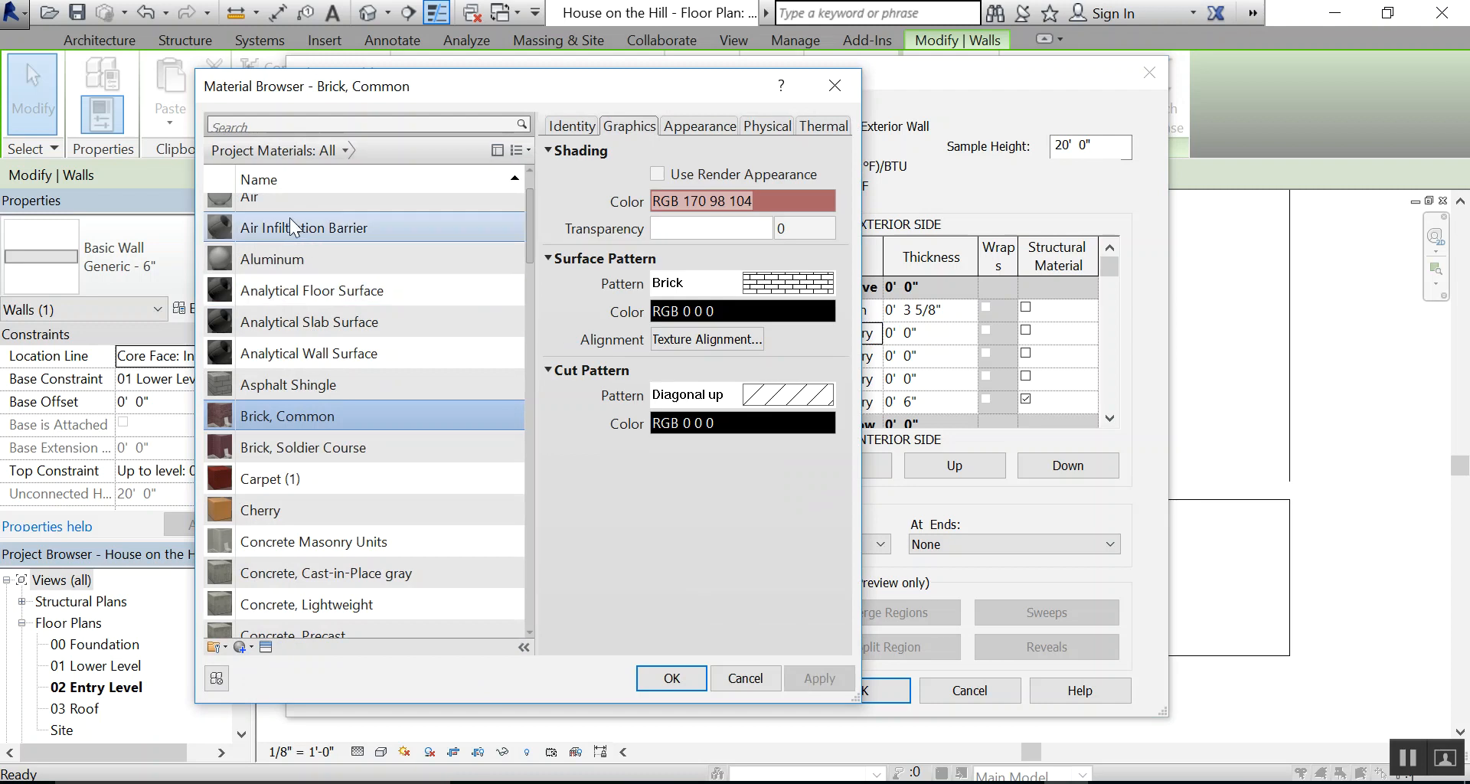
scroll(281, 203, "up", 1)
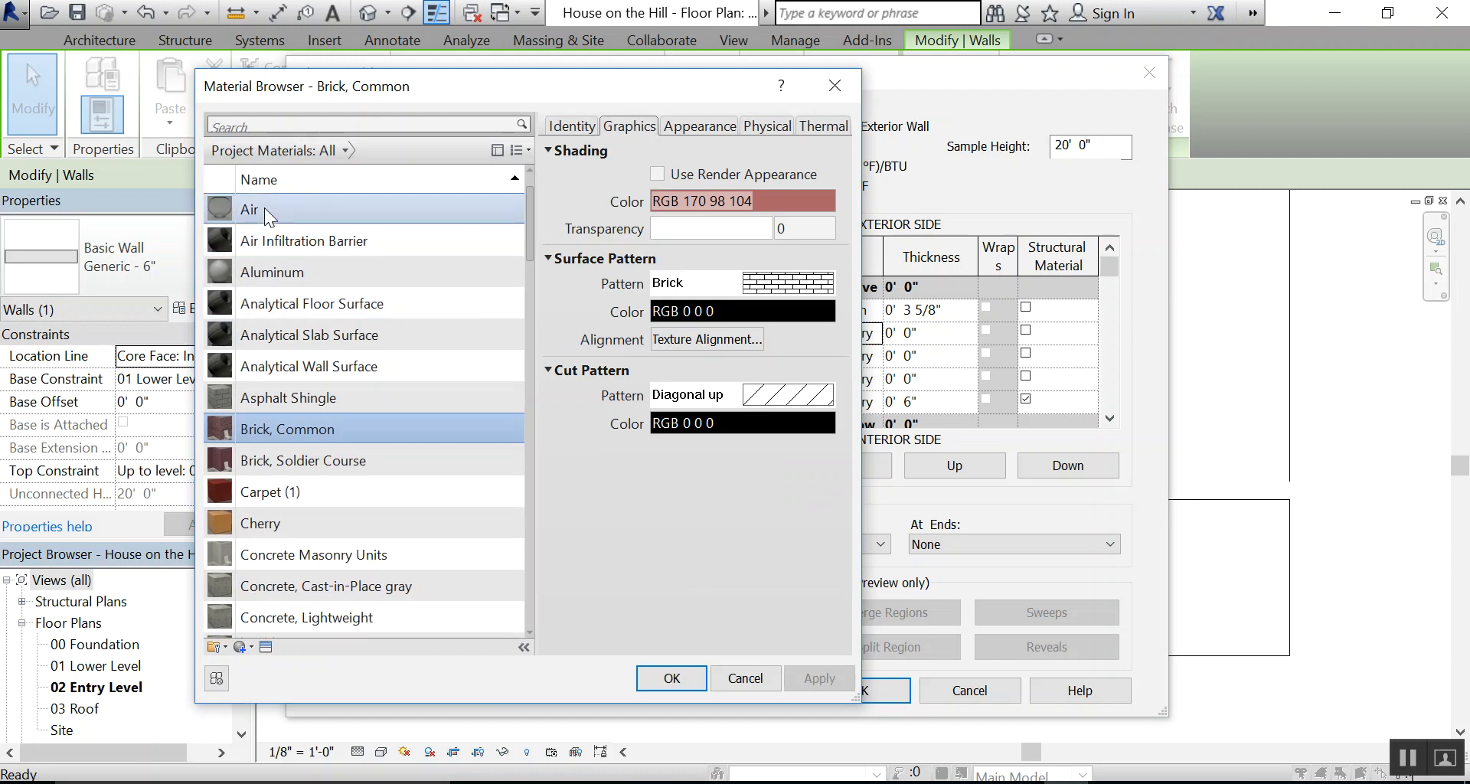
left_click(264, 208)
left_click(668, 679)
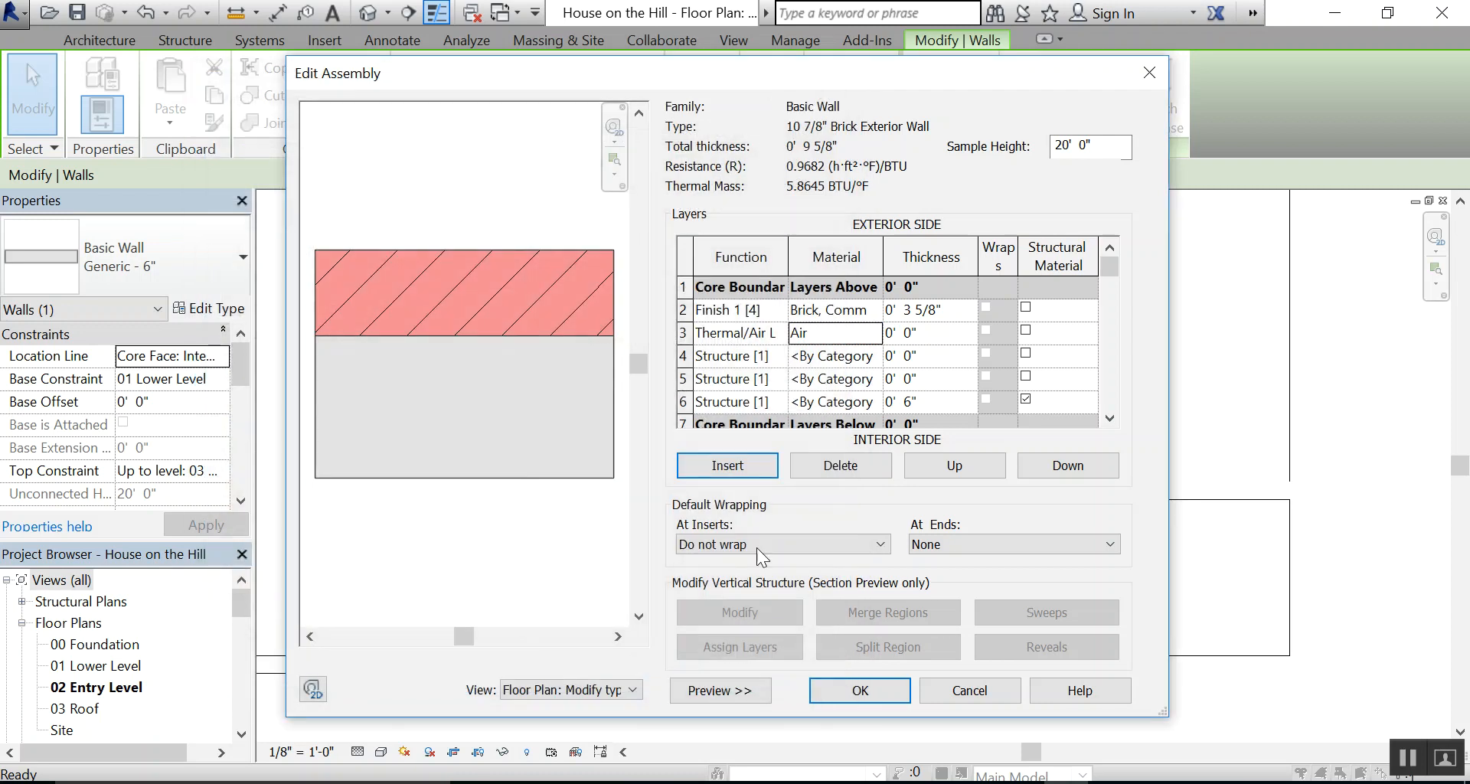
Check the air gap in the wall detail PDF, and set the air layer's thickness to 1"
key("alt+Tab")
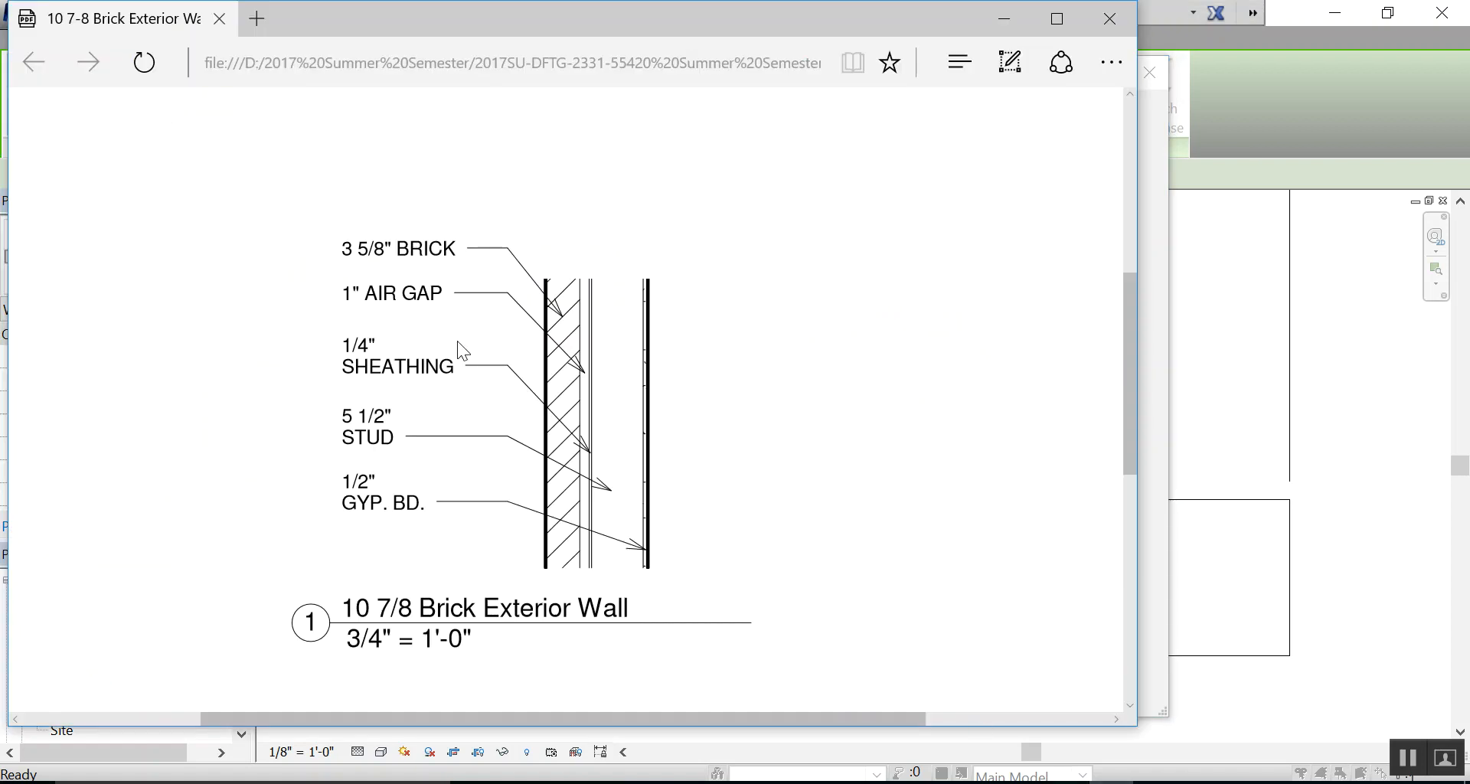
key("alt+Tab")
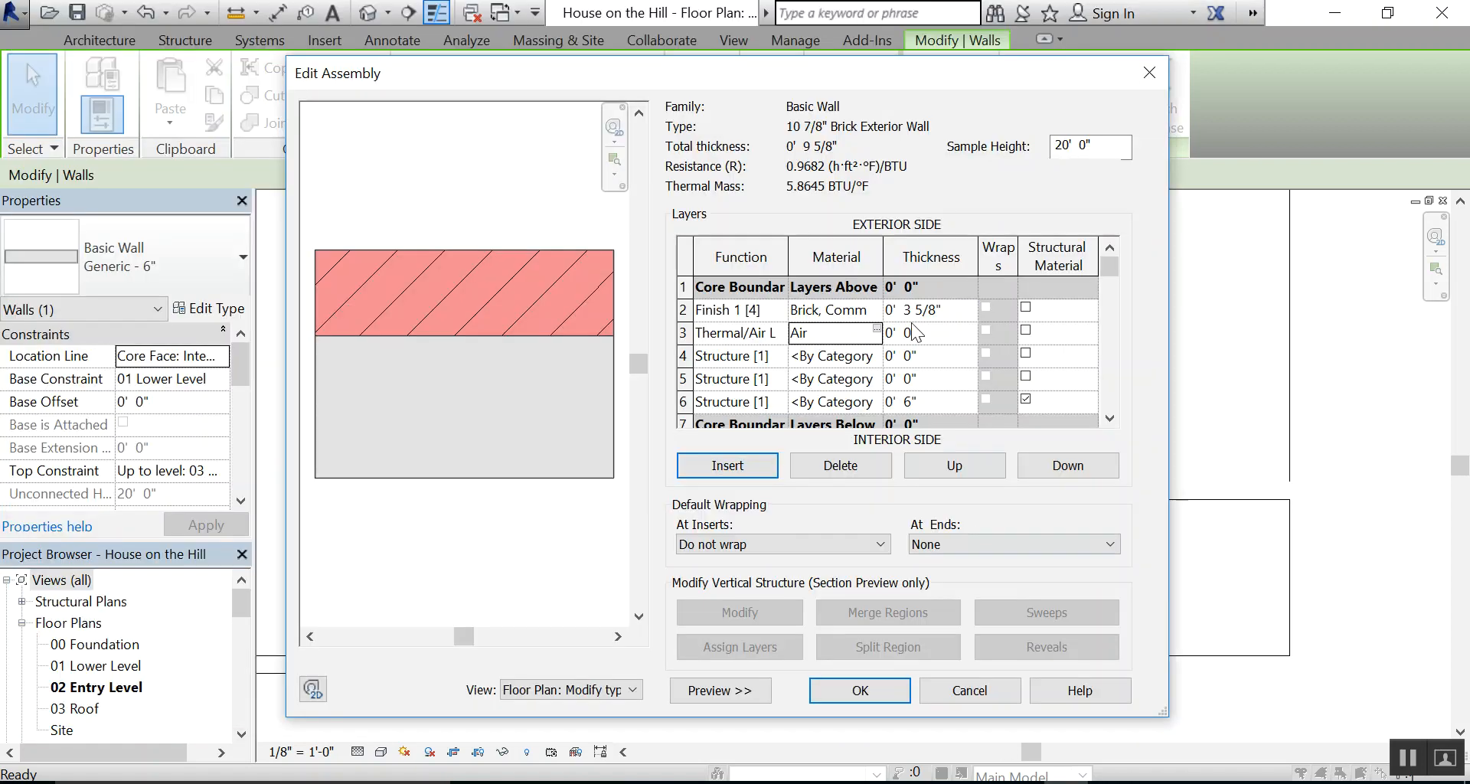
left_click(934, 329)
type("1\"")
key("Tab")
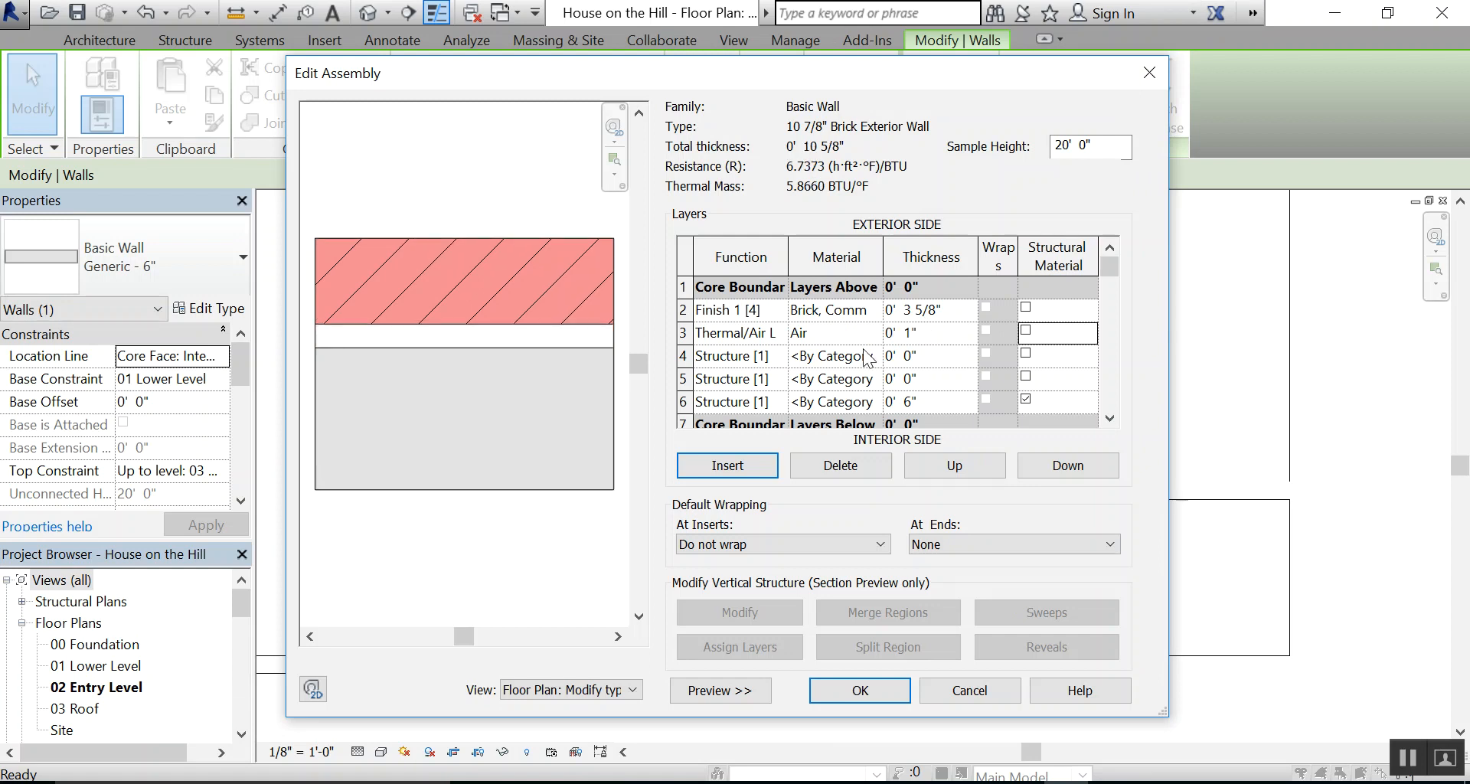
Check the sheathing layer in the wall detail PDF, and set the function of row 4 to Substrate [2]
left_click(770, 356)
left_click(780, 357)
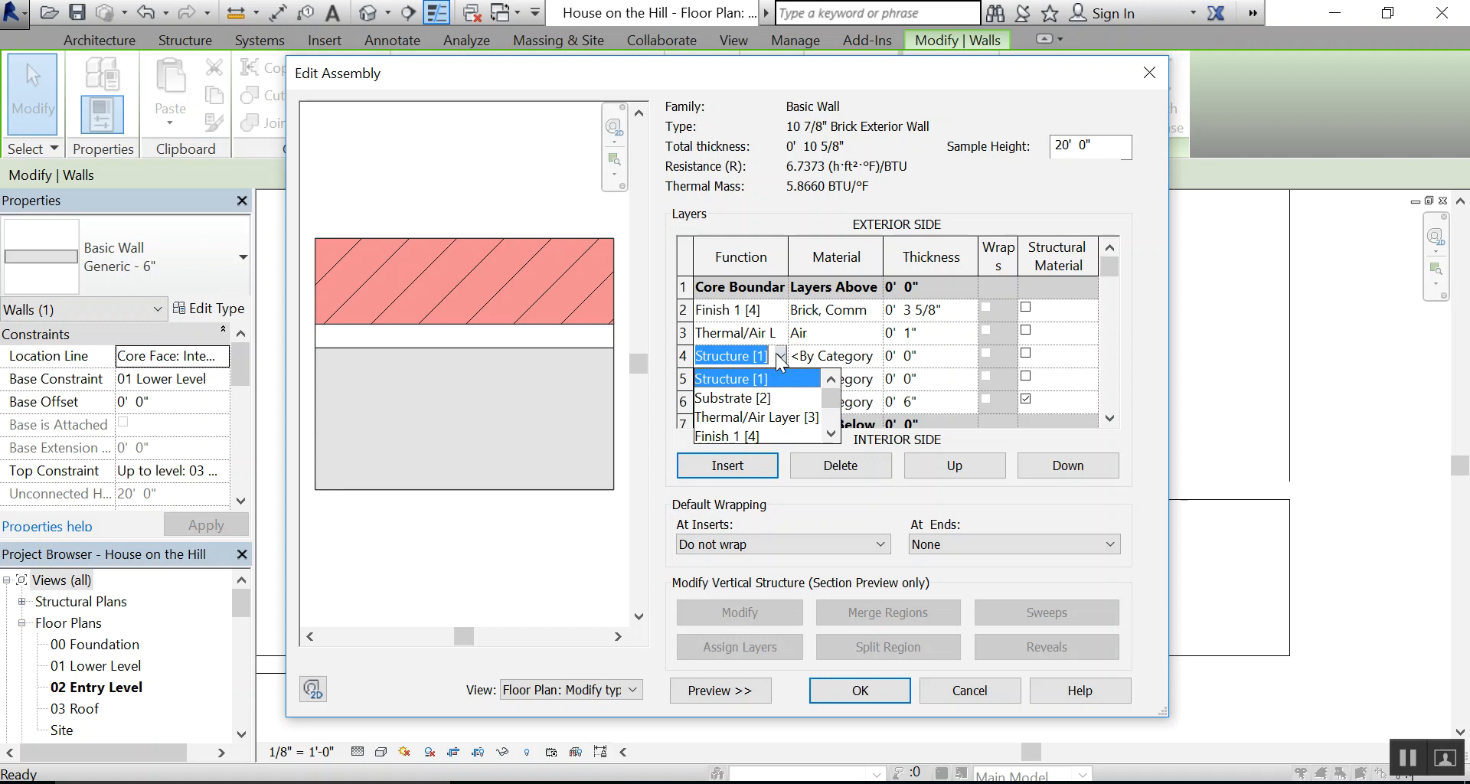
left_click(777, 355)
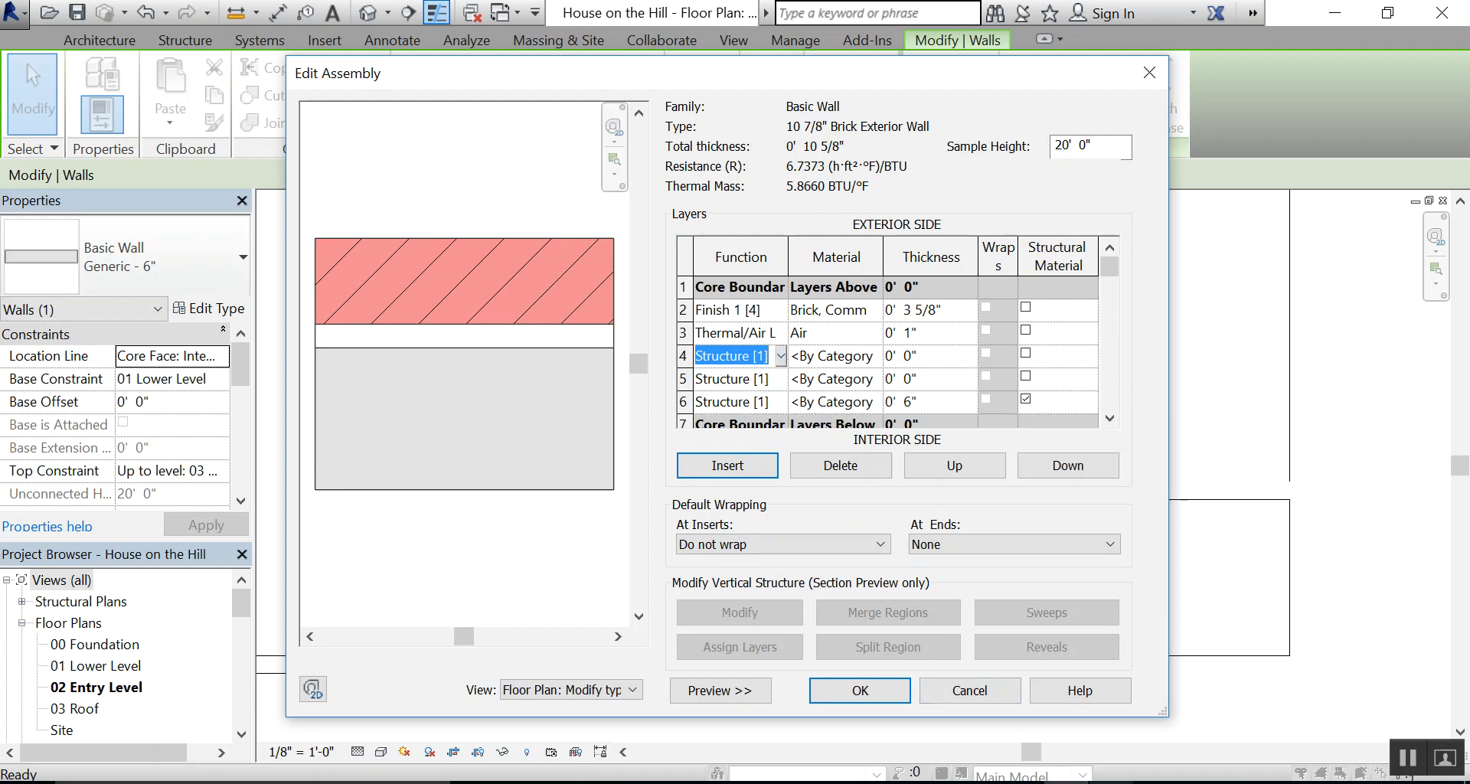
left_click(1108, 782)
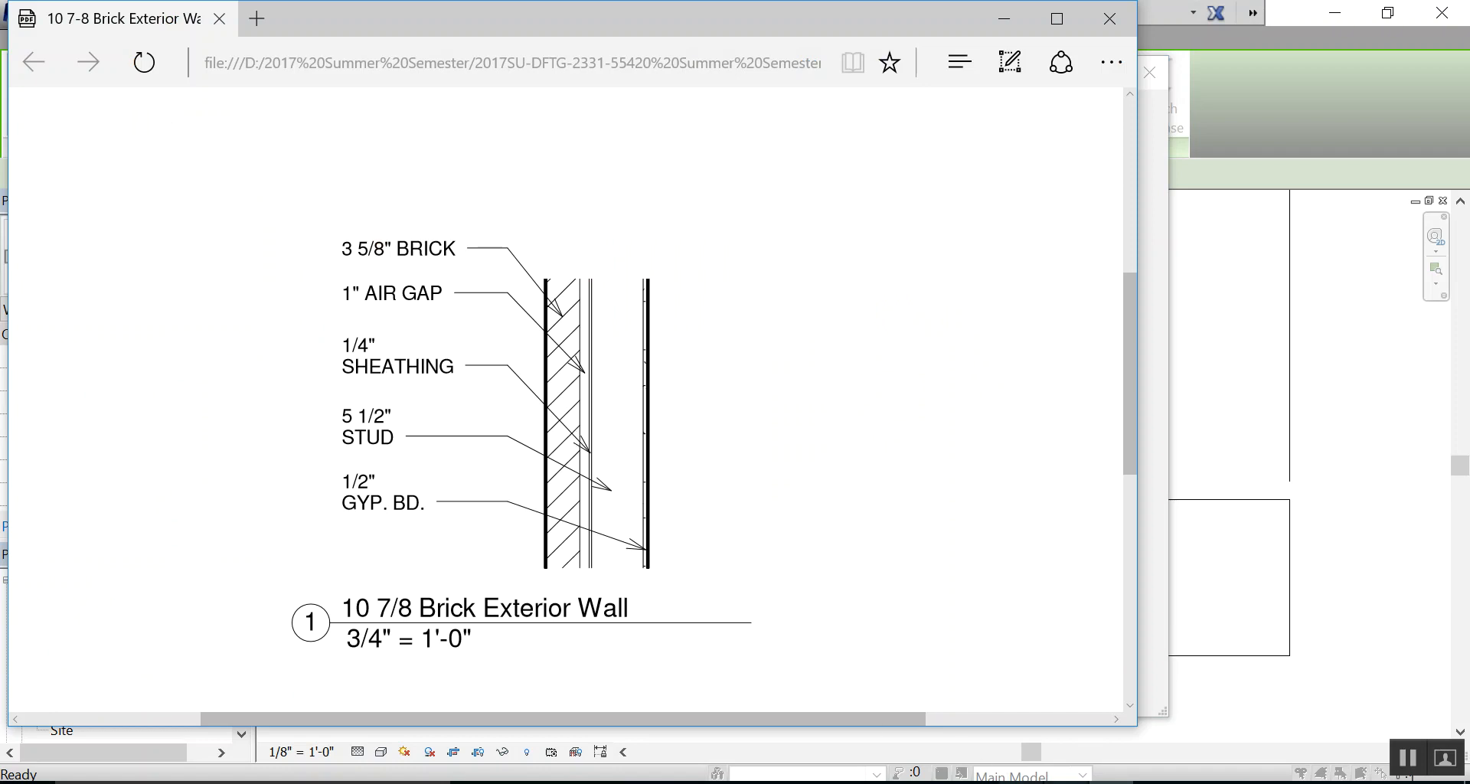
left_click(1061, 783)
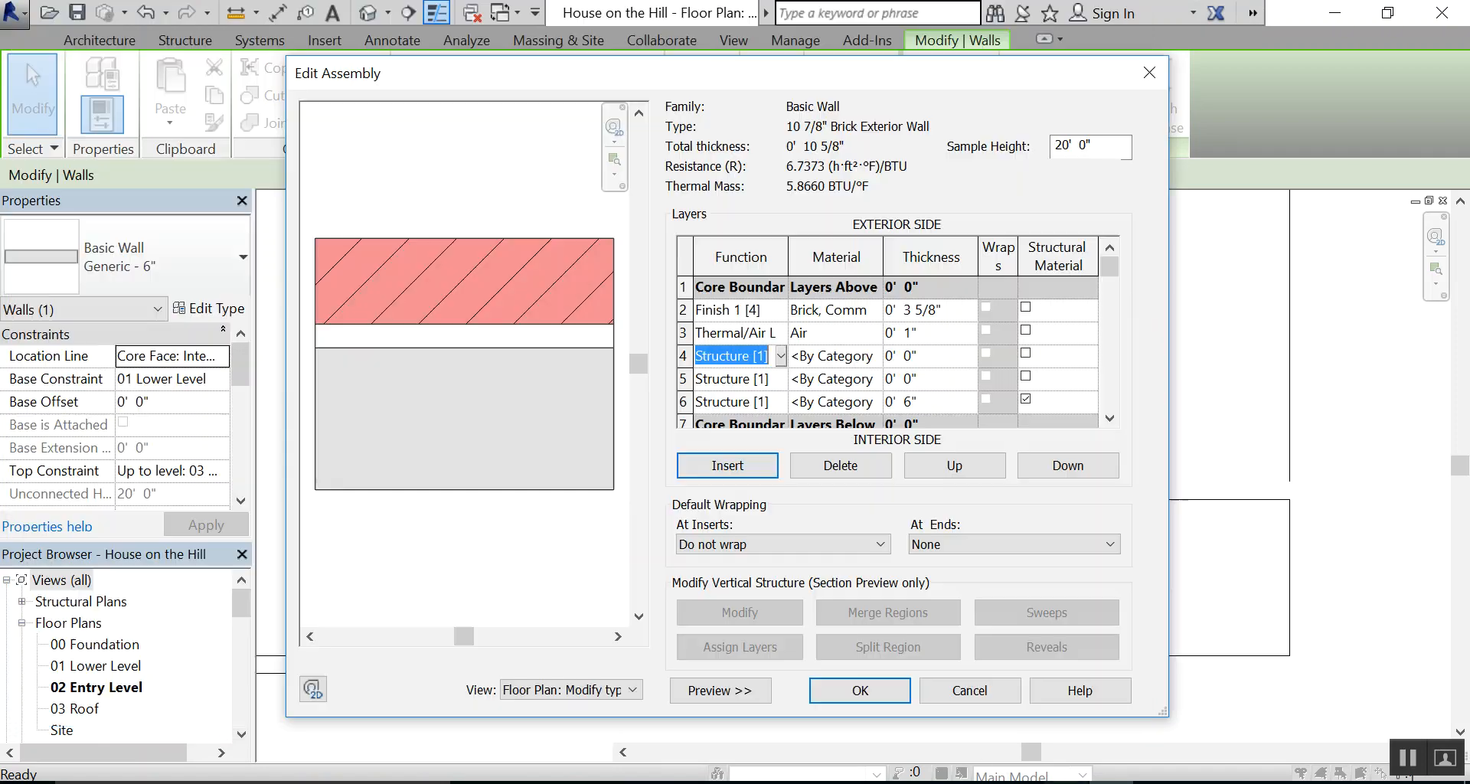
left_click(778, 357)
left_click(758, 399)
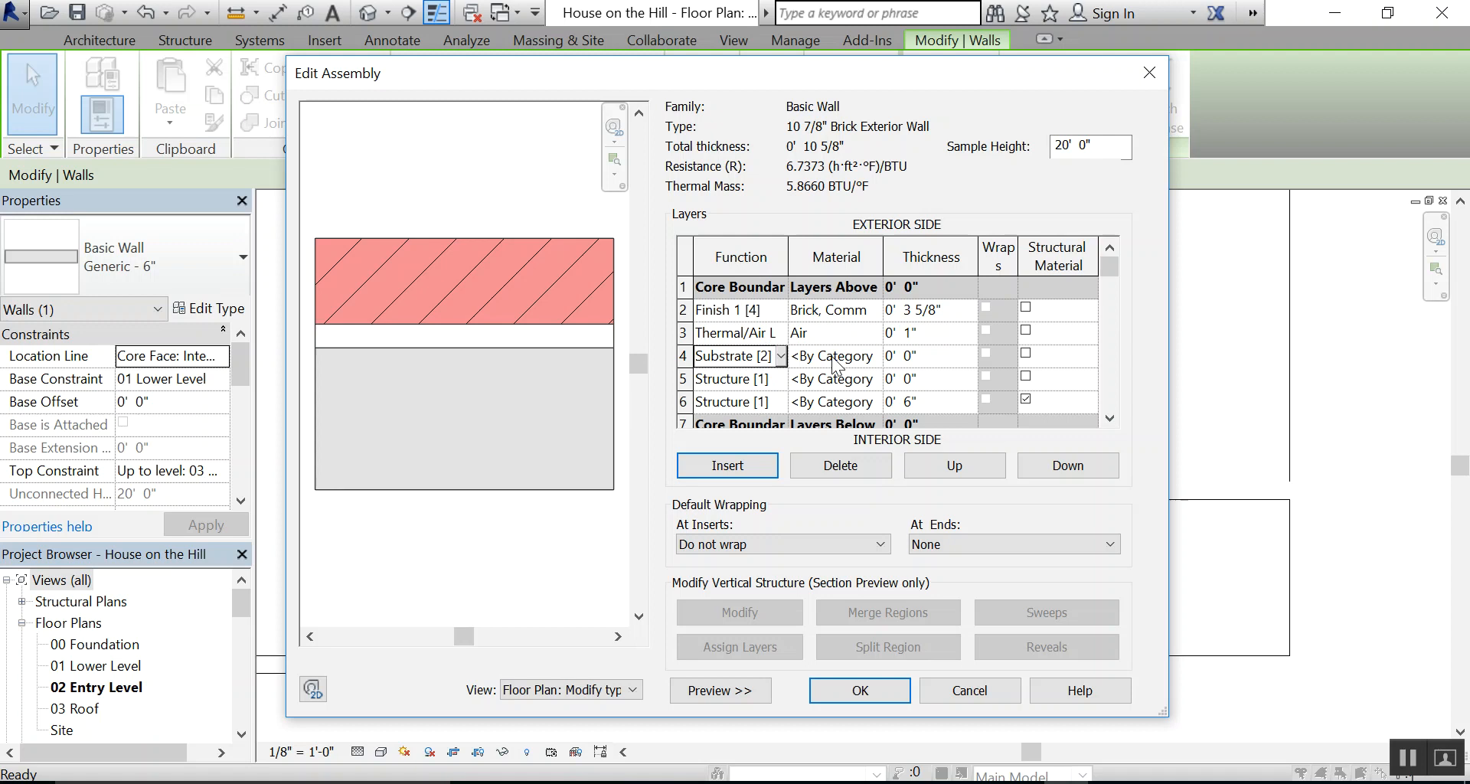
Assign the Plywood, Sheathing material to the Substrate [2] layer
left_click(879, 361)
left_click(878, 353)
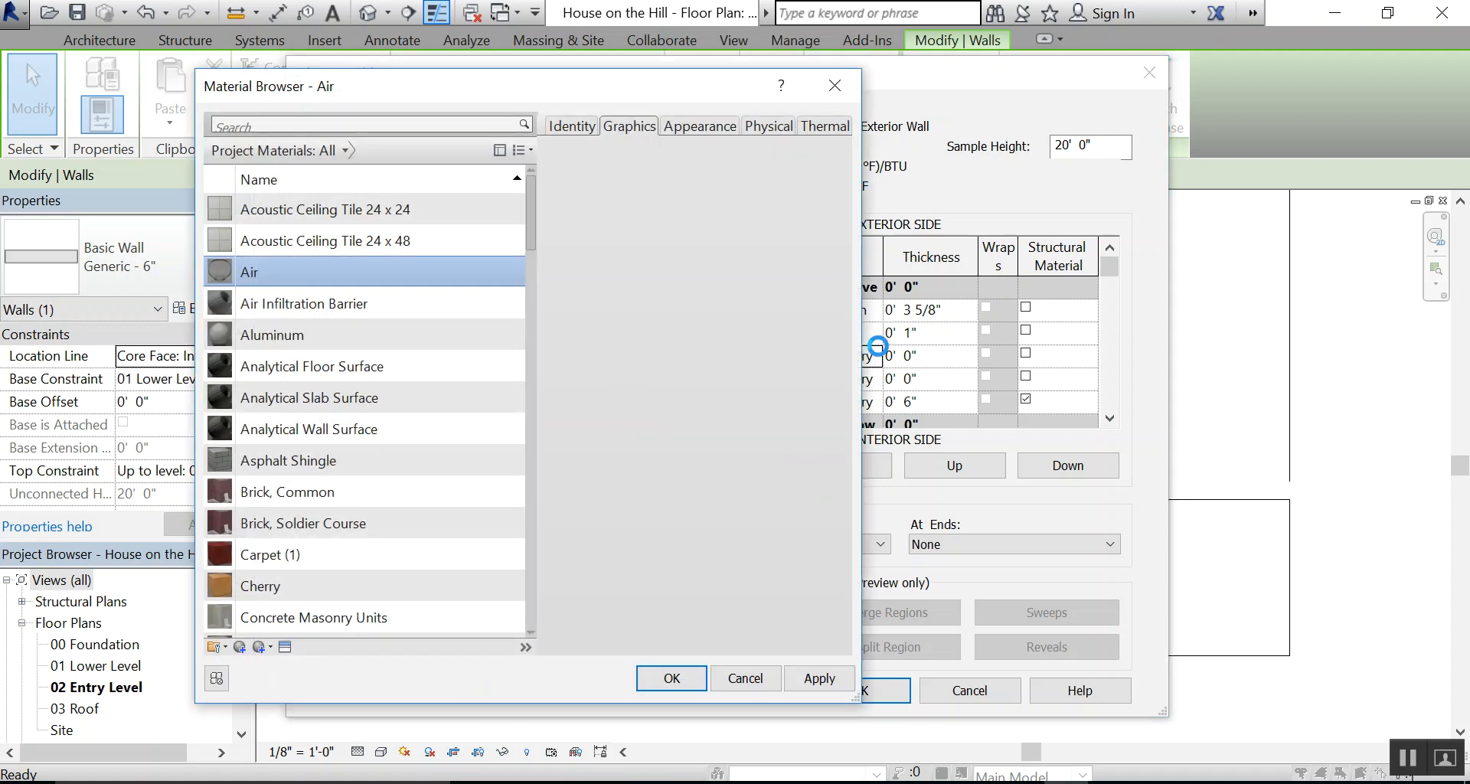
left_click_drag(526, 215, 522, 486)
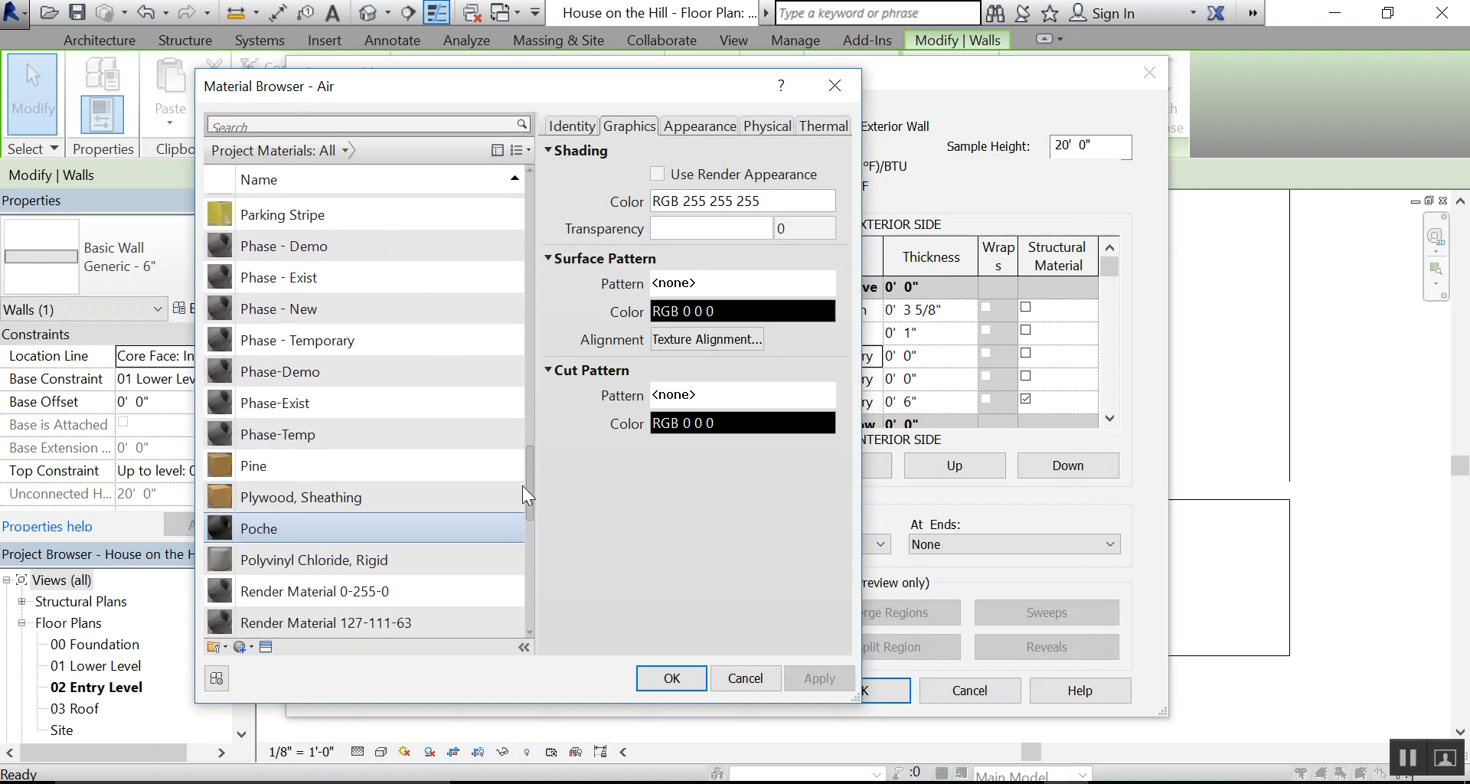
left_click(318, 497)
left_click(666, 677)
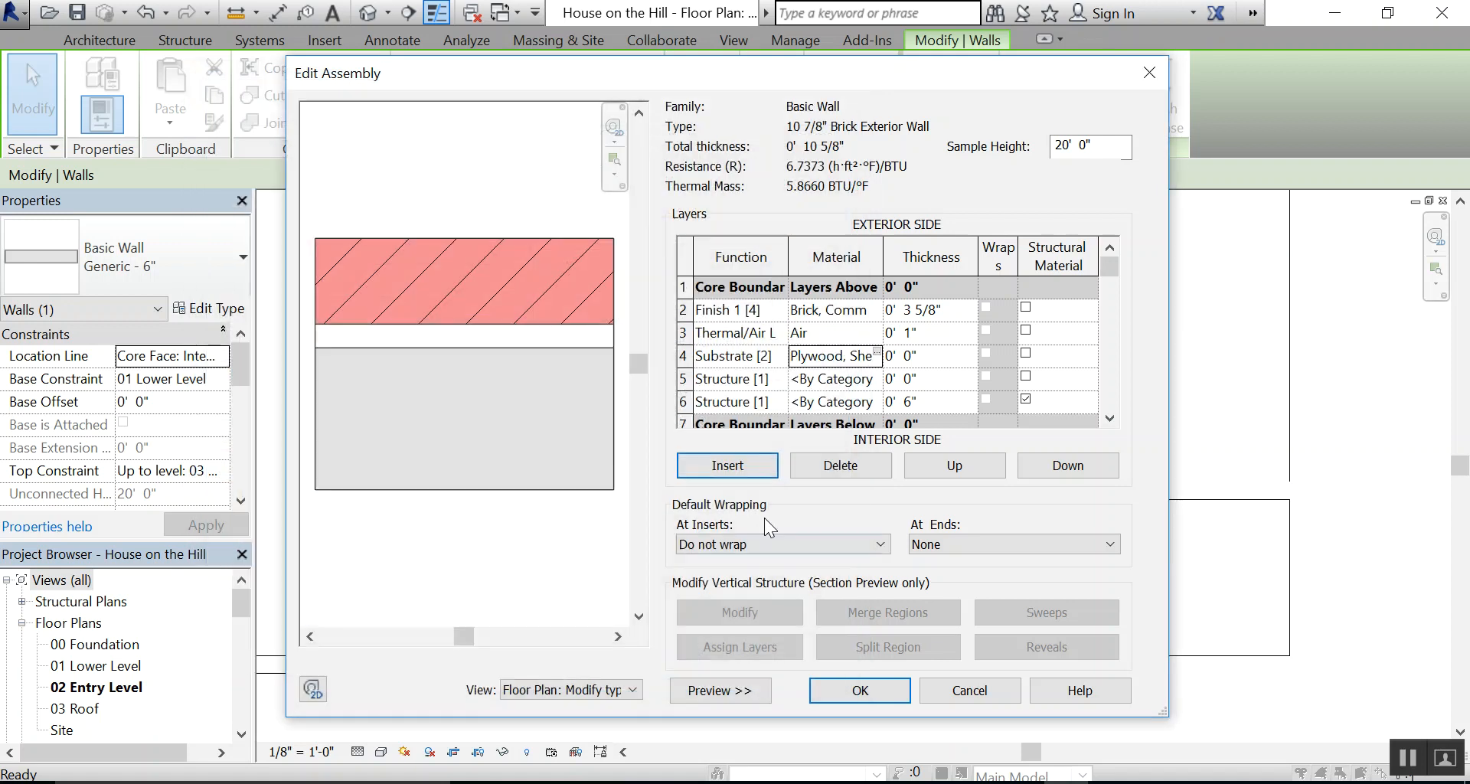
Set the thickness of the plywood sheathing layer to 0.25"
left_click(947, 355)
type(".25\"")
key("Tab")
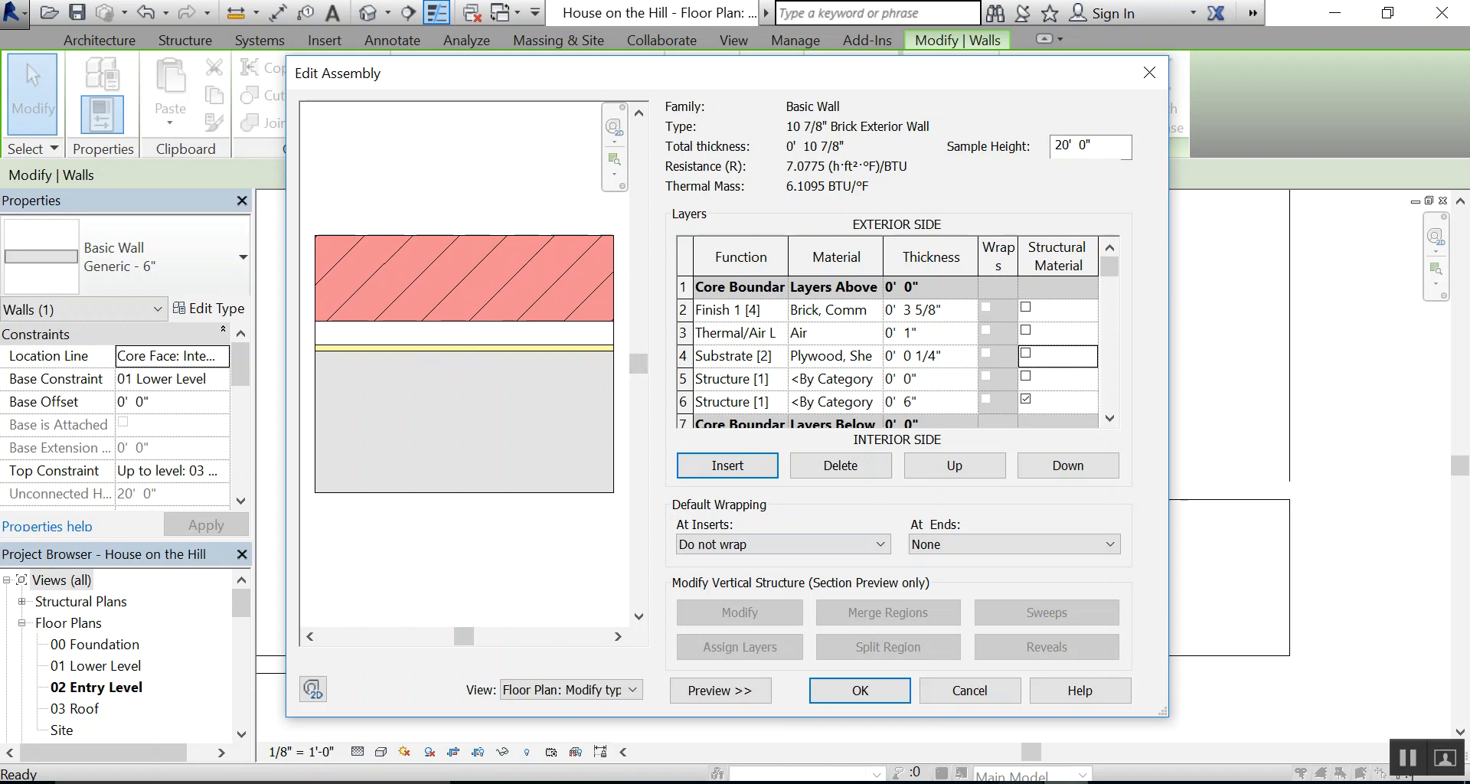
Check the stud layer in the wall detail PDF, and assign Structure, Wood Joist/Rafter Layer, Batt Insulation to the Structure [1] layer in row 5
left_click(1110, 782)
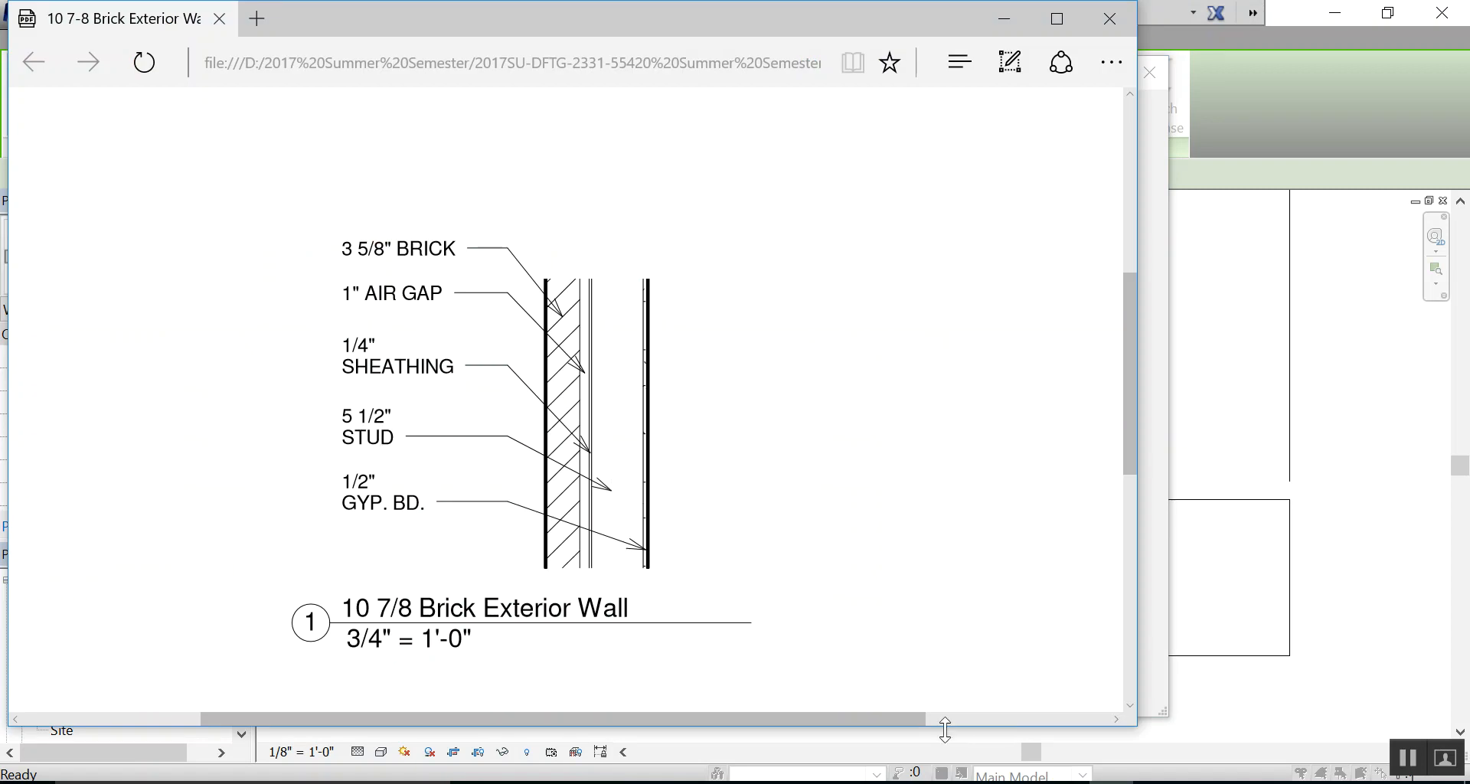
left_click(1110, 782)
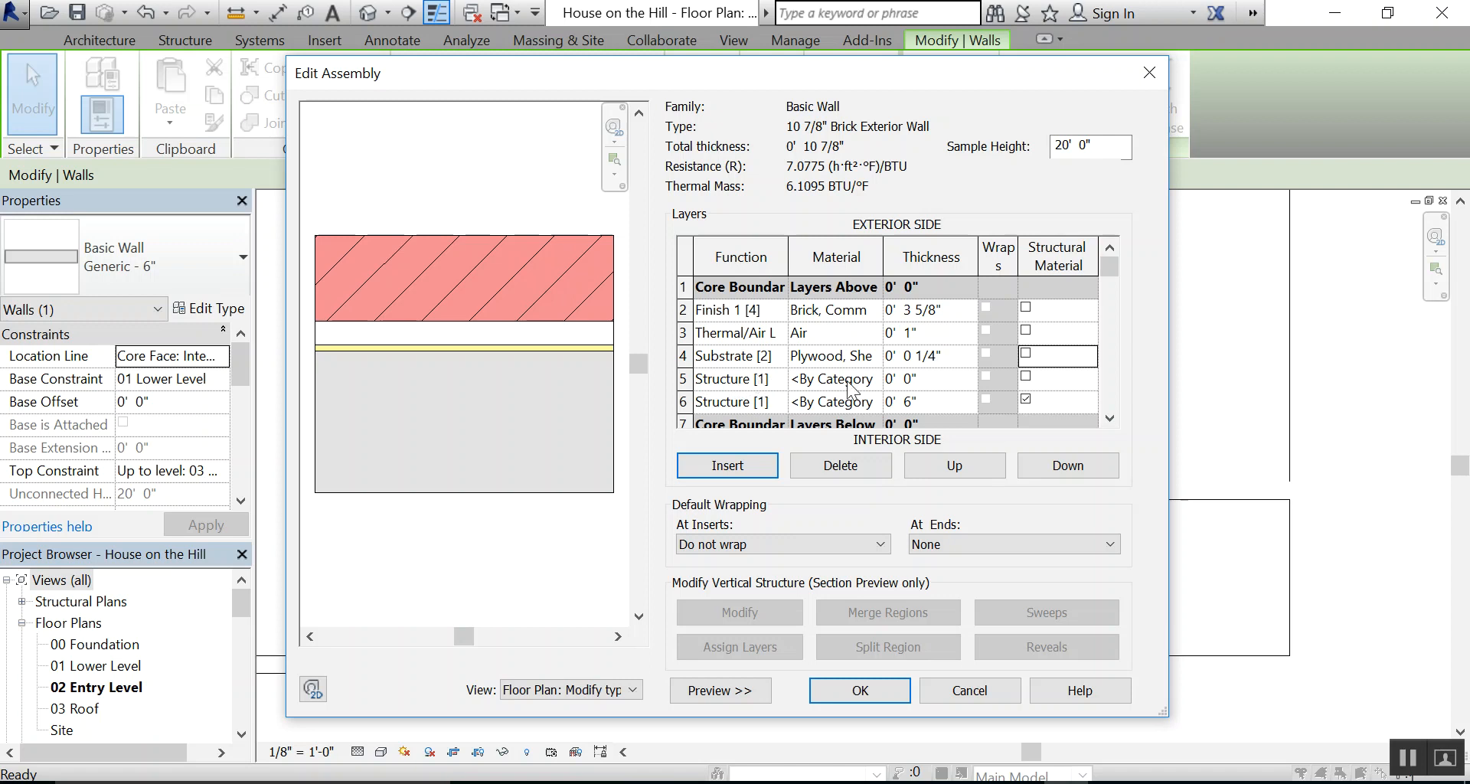
left_click(879, 379)
left_click(878, 376)
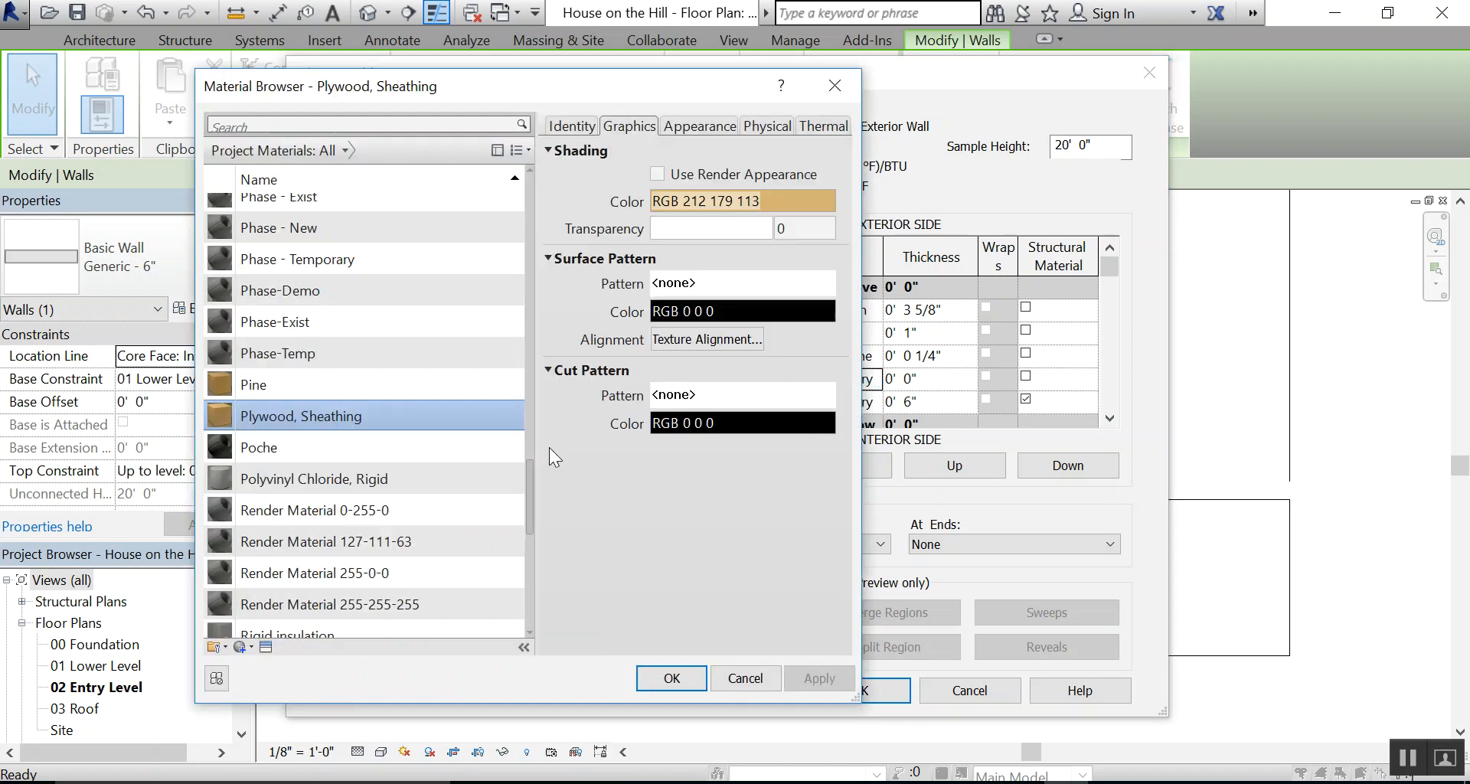
left_click_drag(530, 468, 521, 558)
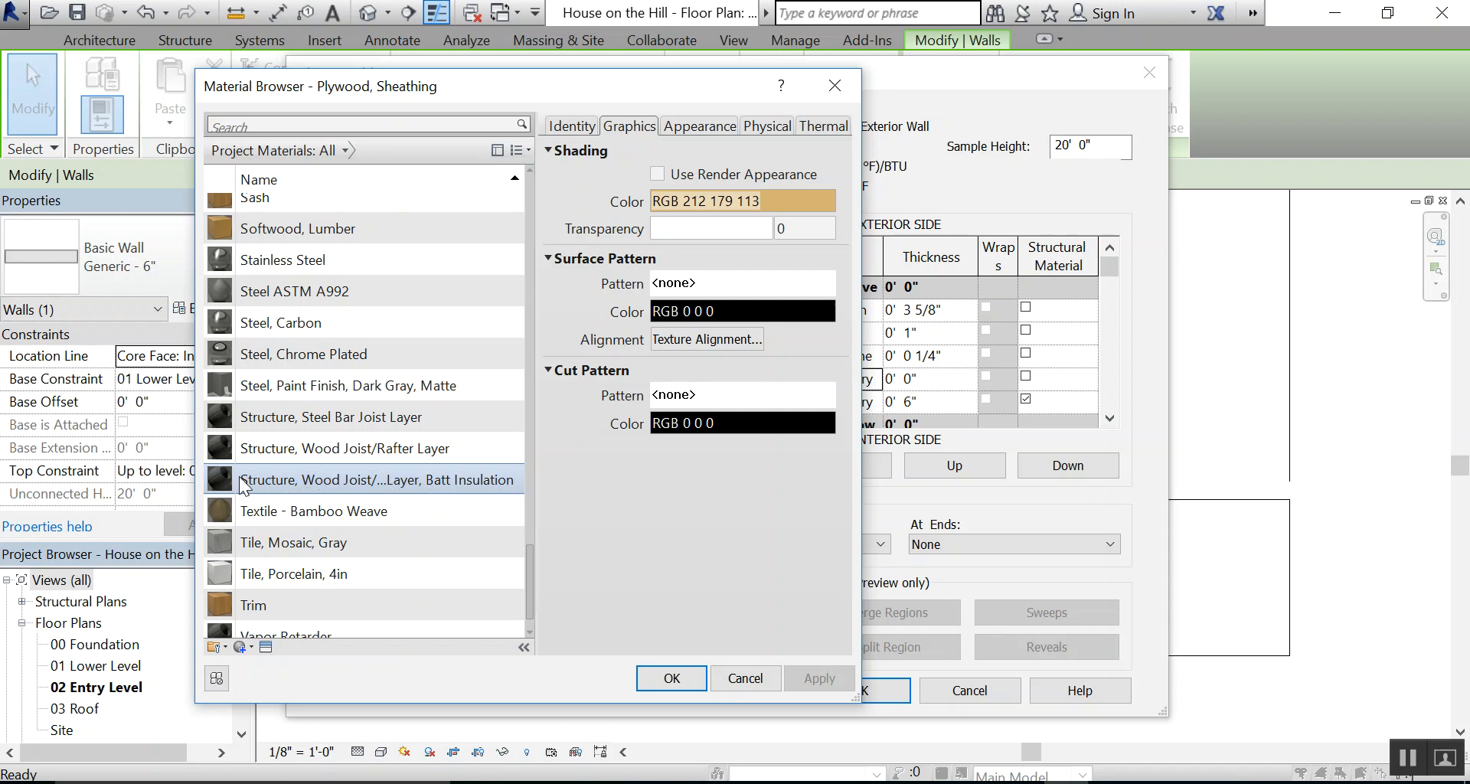
left_click(287, 480)
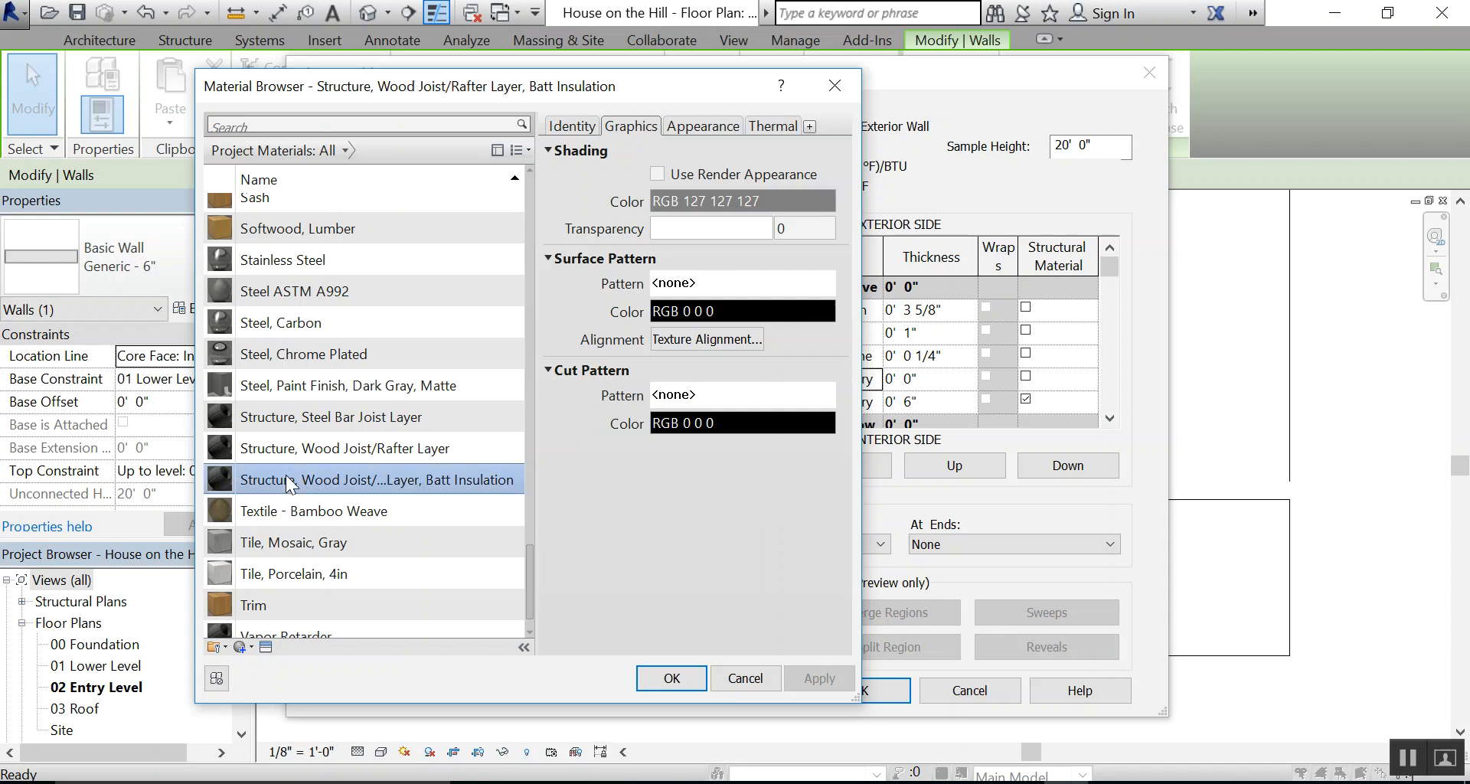
left_click(672, 678)
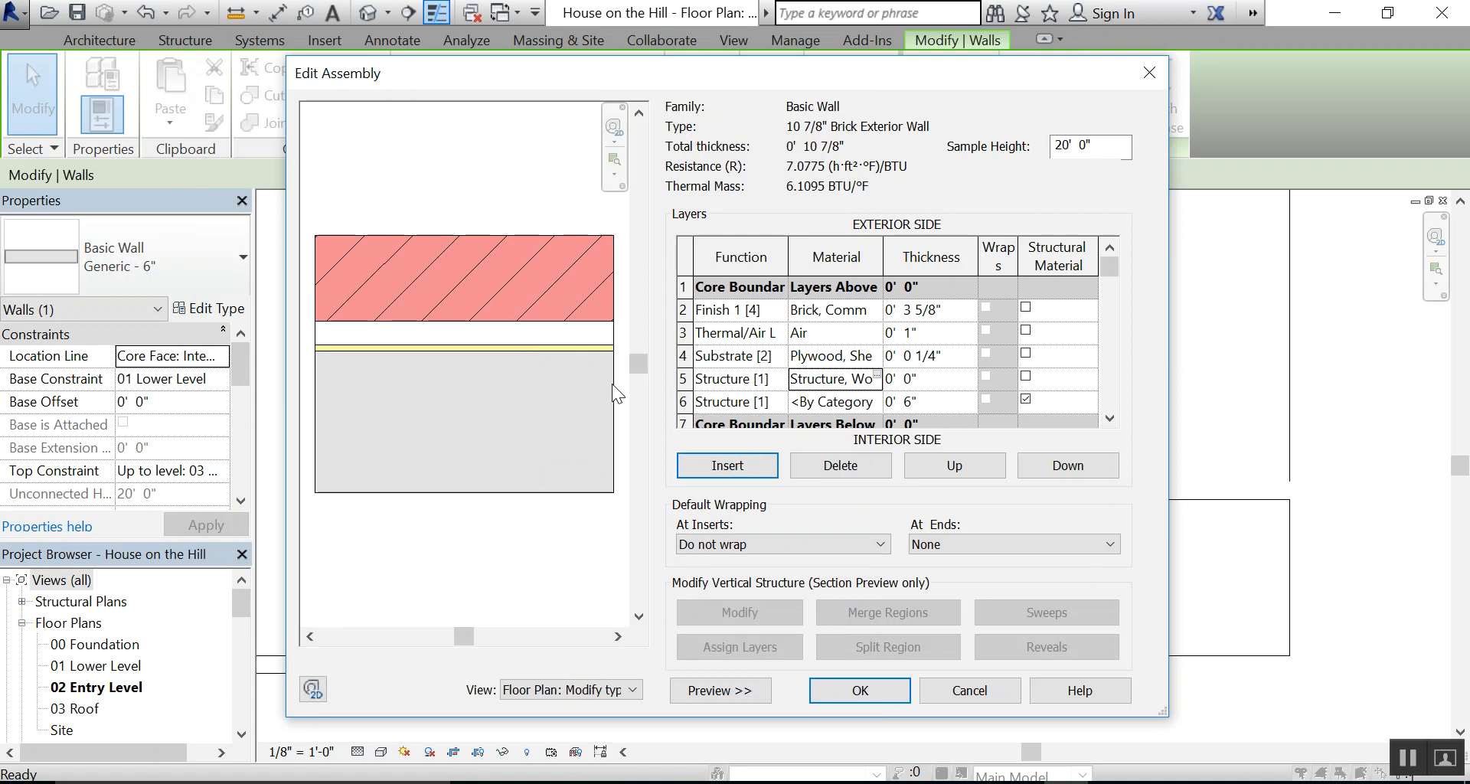
Set the thickness of the wood structure layer in row 5 to 5.5"
left_click(941, 377)
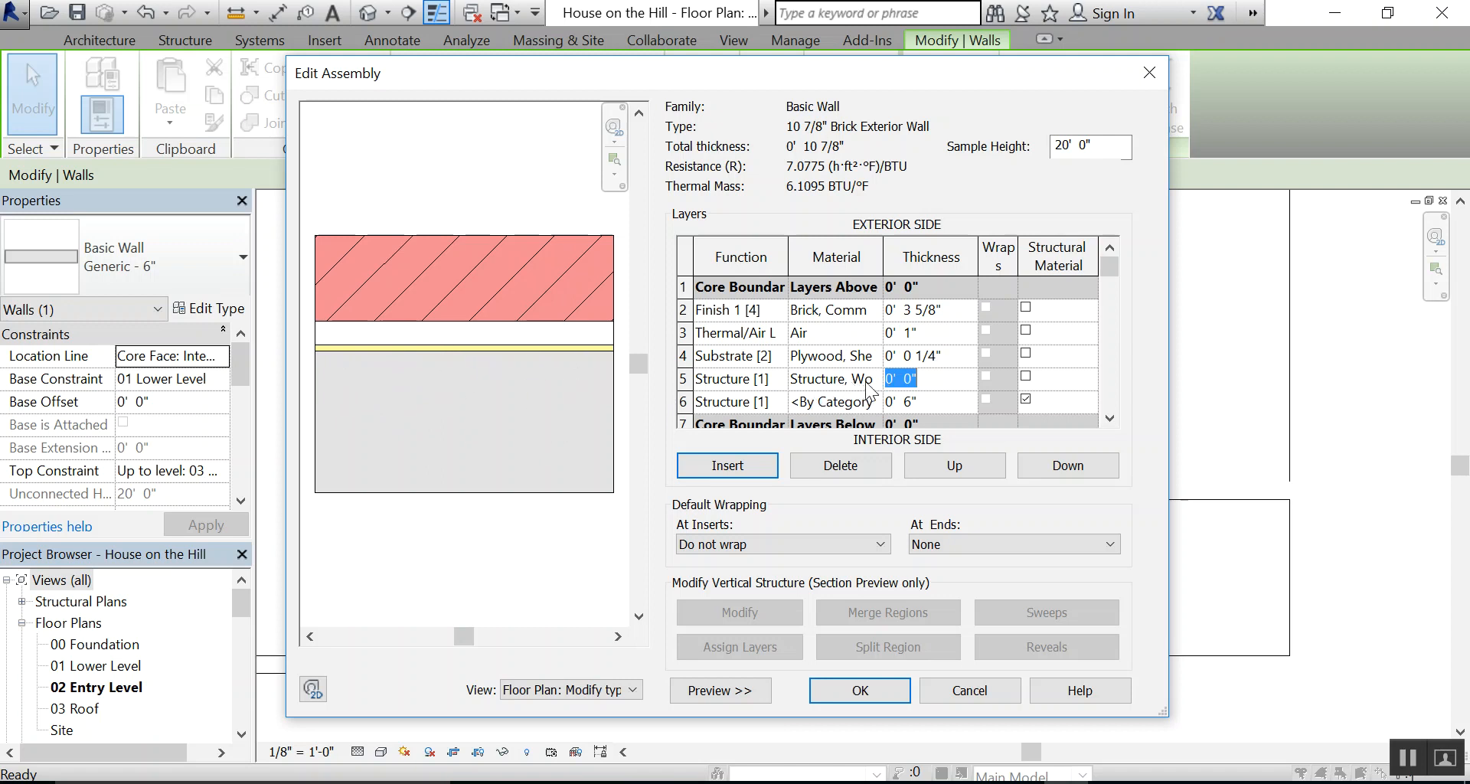
type("5.5")
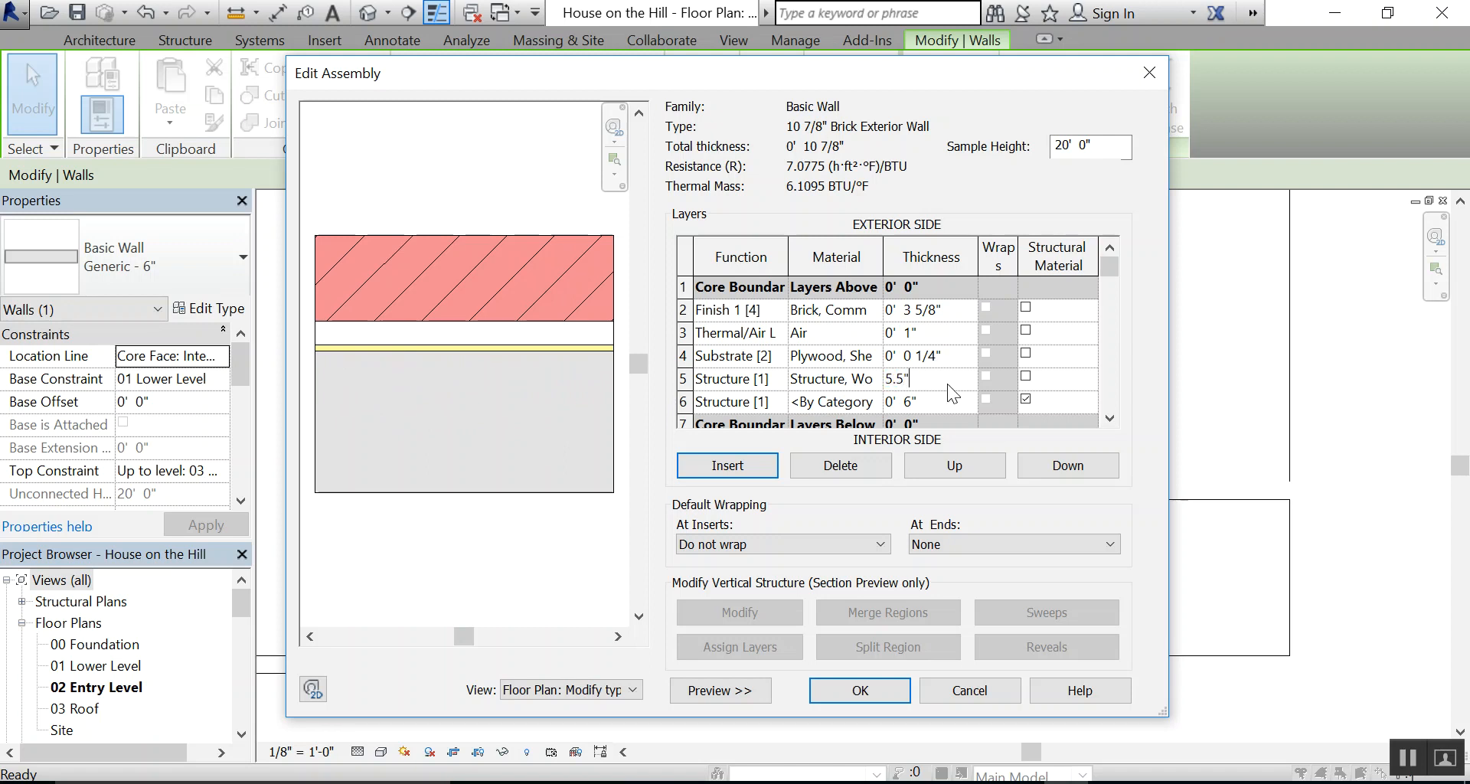
key("Tab")
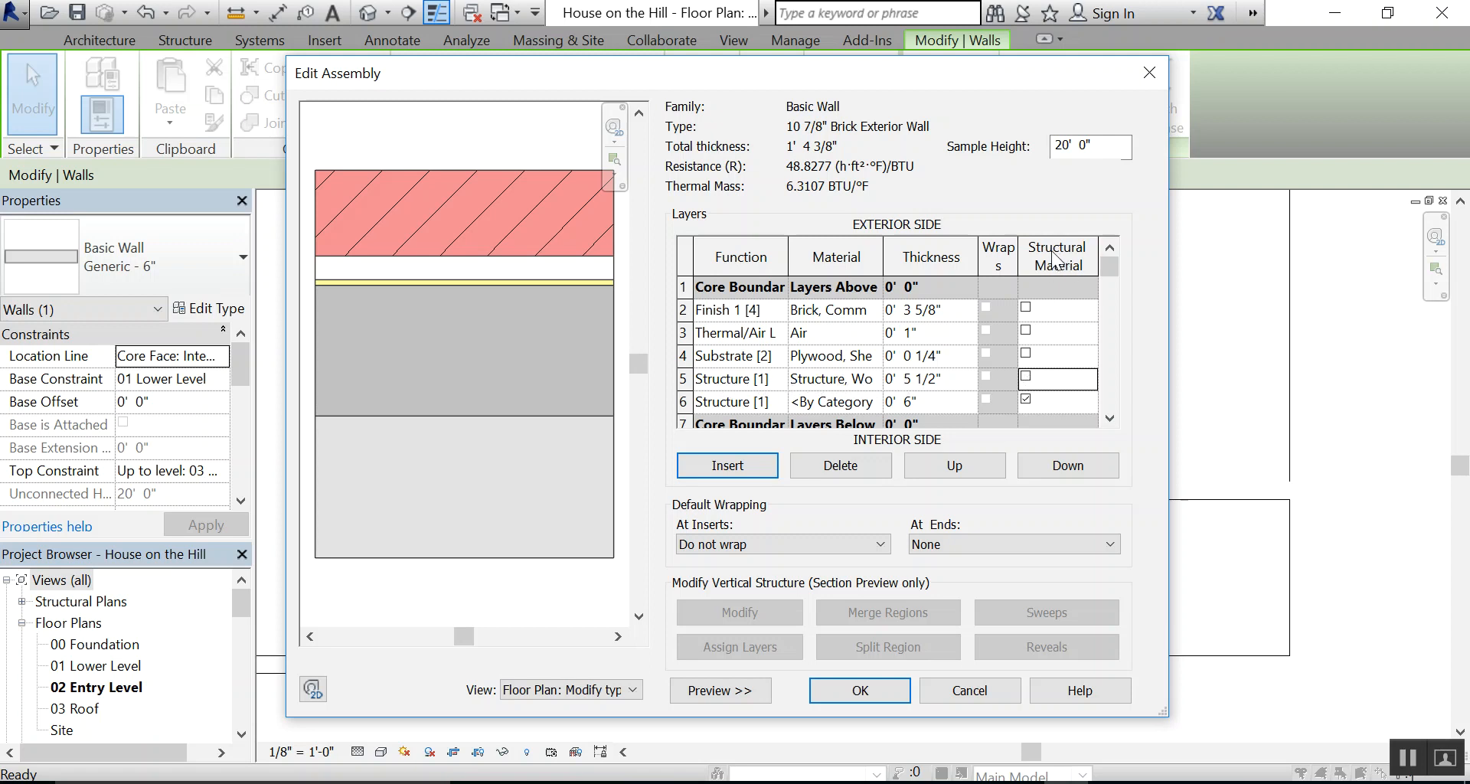
Mark the wood structure layer in row 5 as the structural material, and check the wall detail PDF for the remaining layer
left_click(1026, 376)
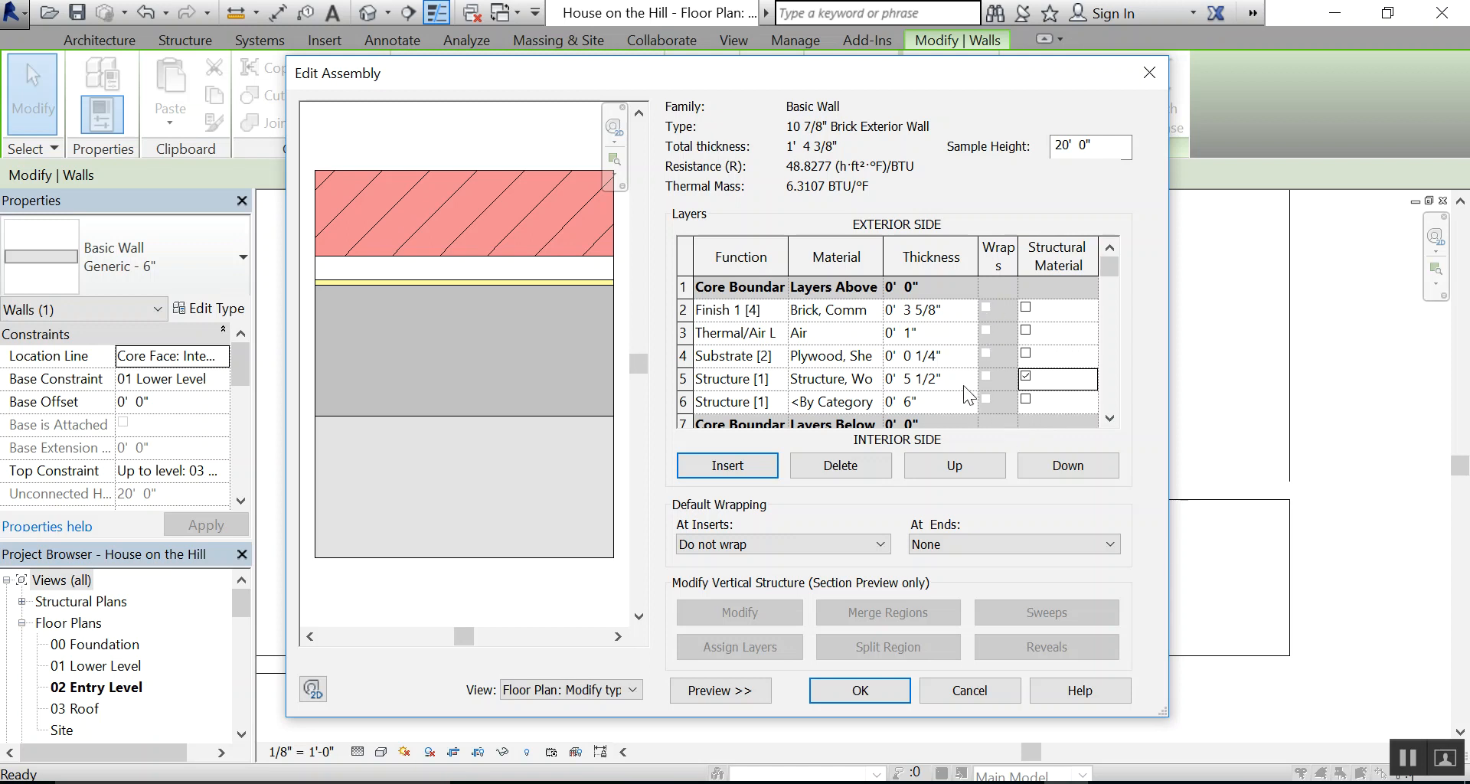
left_click(1027, 373)
left_click(1027, 375)
left_click(689, 783)
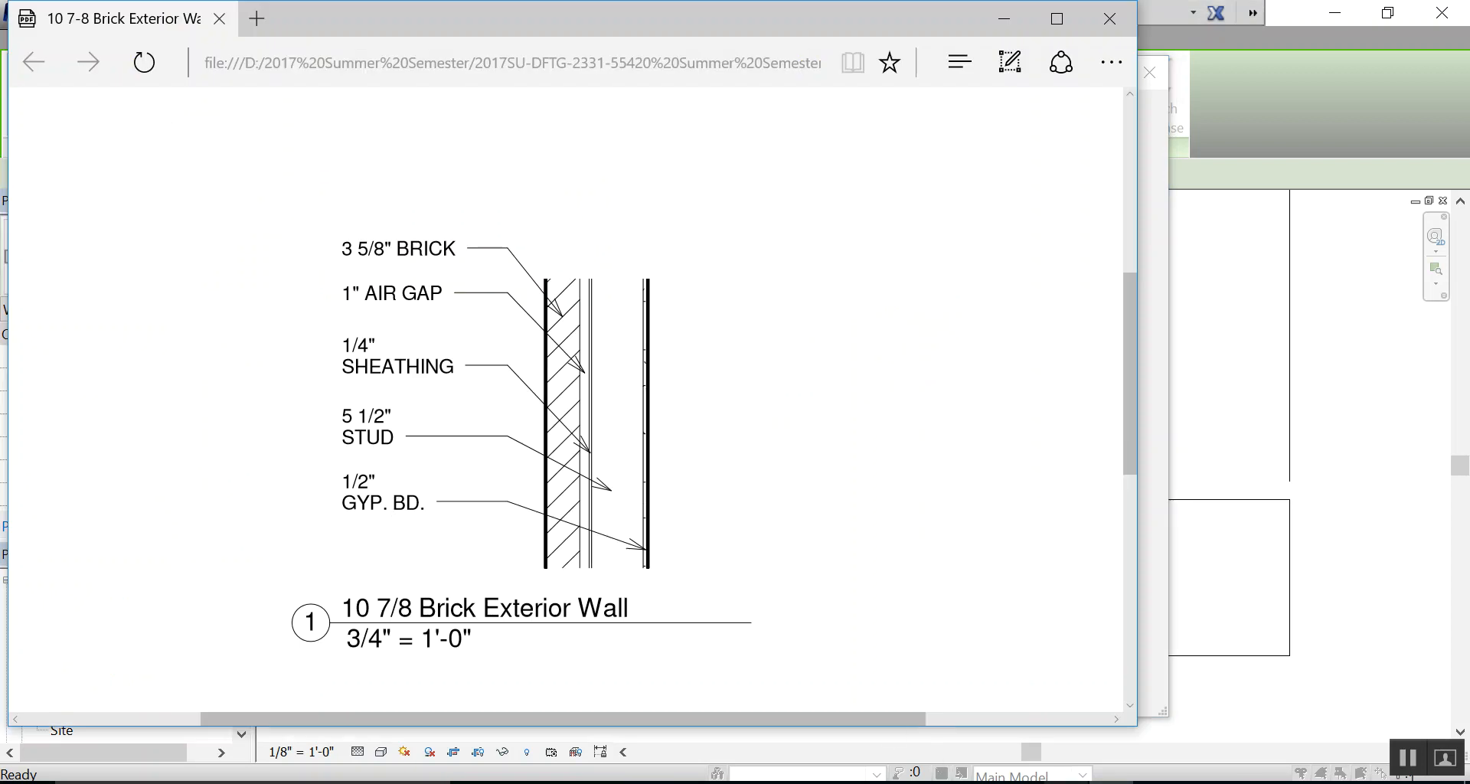
left_click(1066, 782)
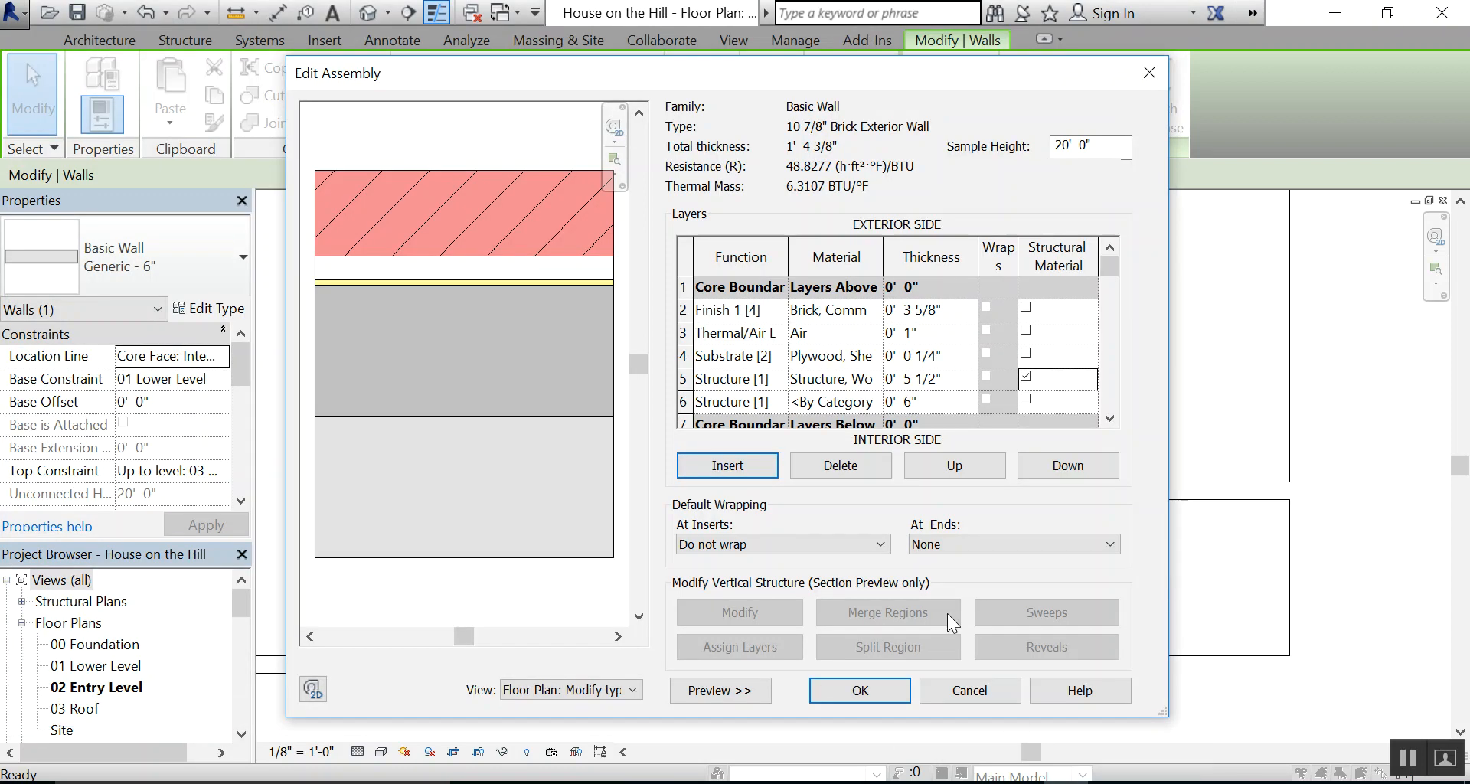
Assign the Finish 2 [5] function and the Gypsum Wall Board material to the layer in row 6
left_click(781, 403)
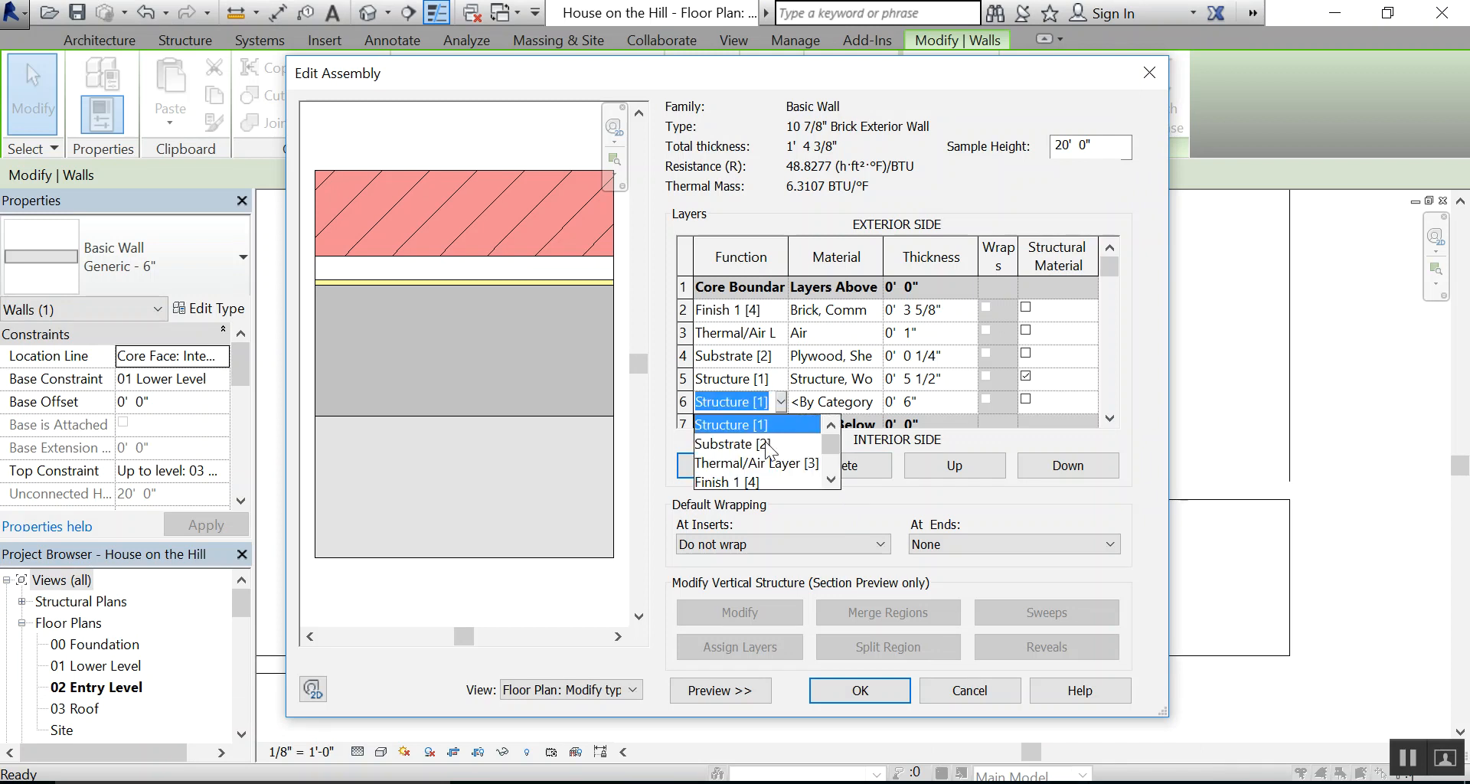
left_click(831, 480)
left_click(831, 479)
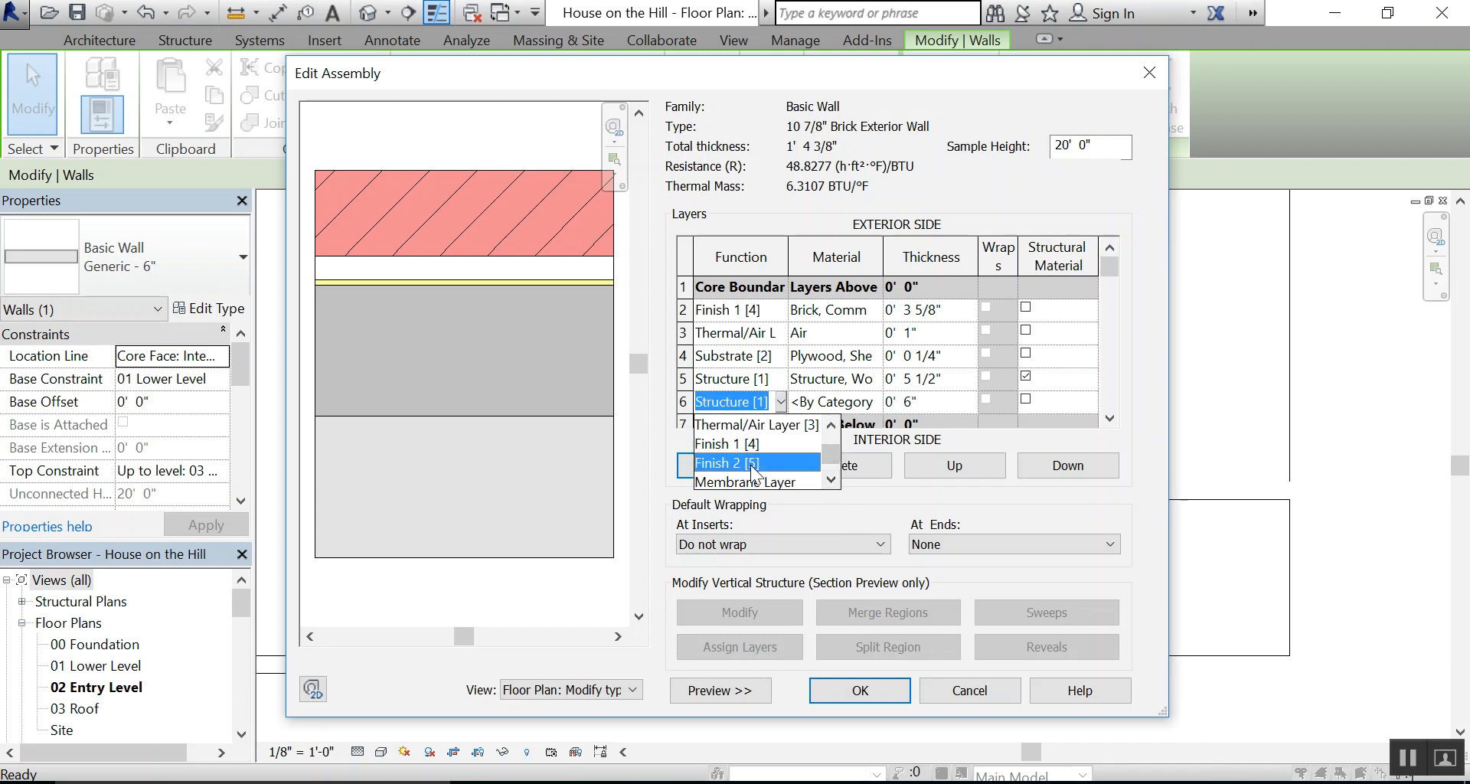
left_click(732, 463)
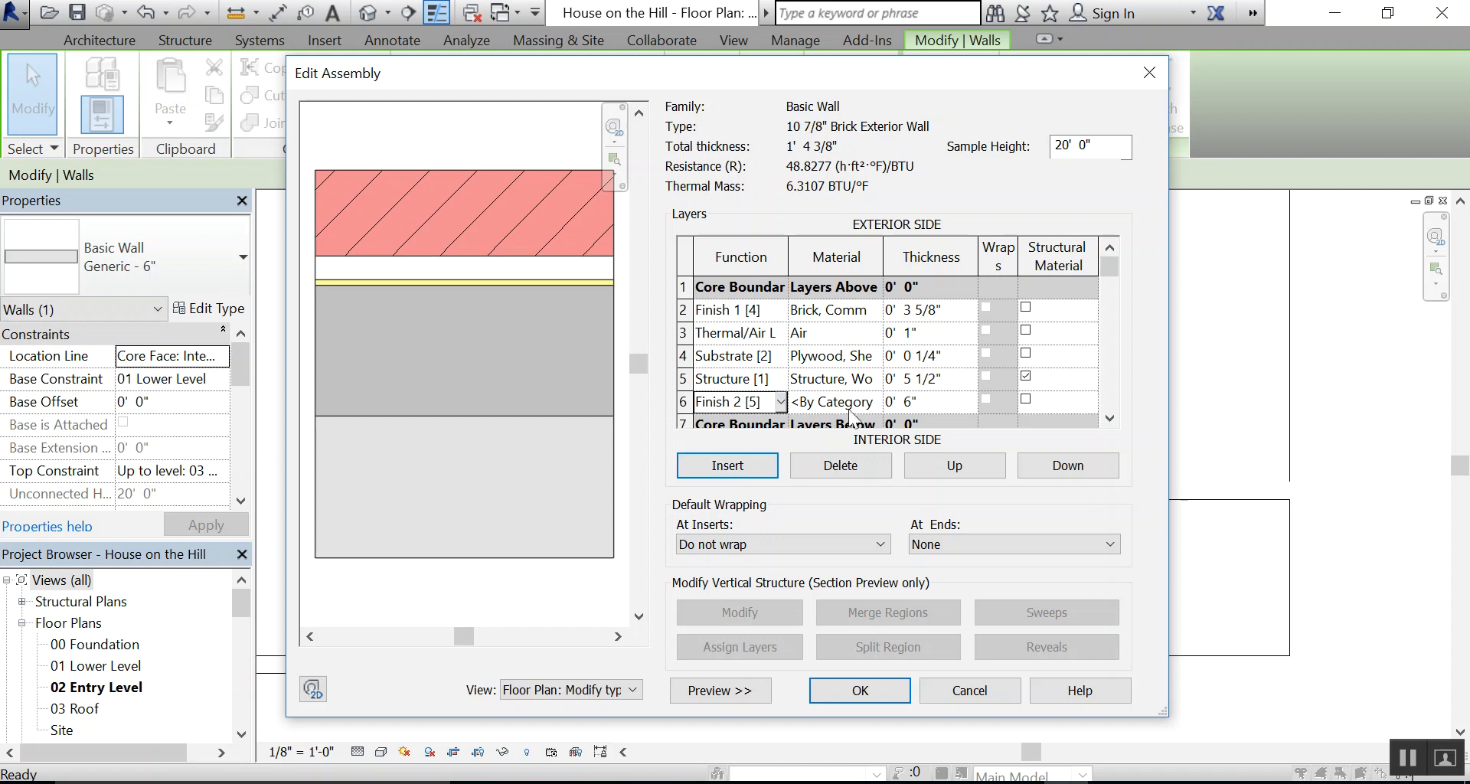
left_click(874, 401)
left_click(874, 401)
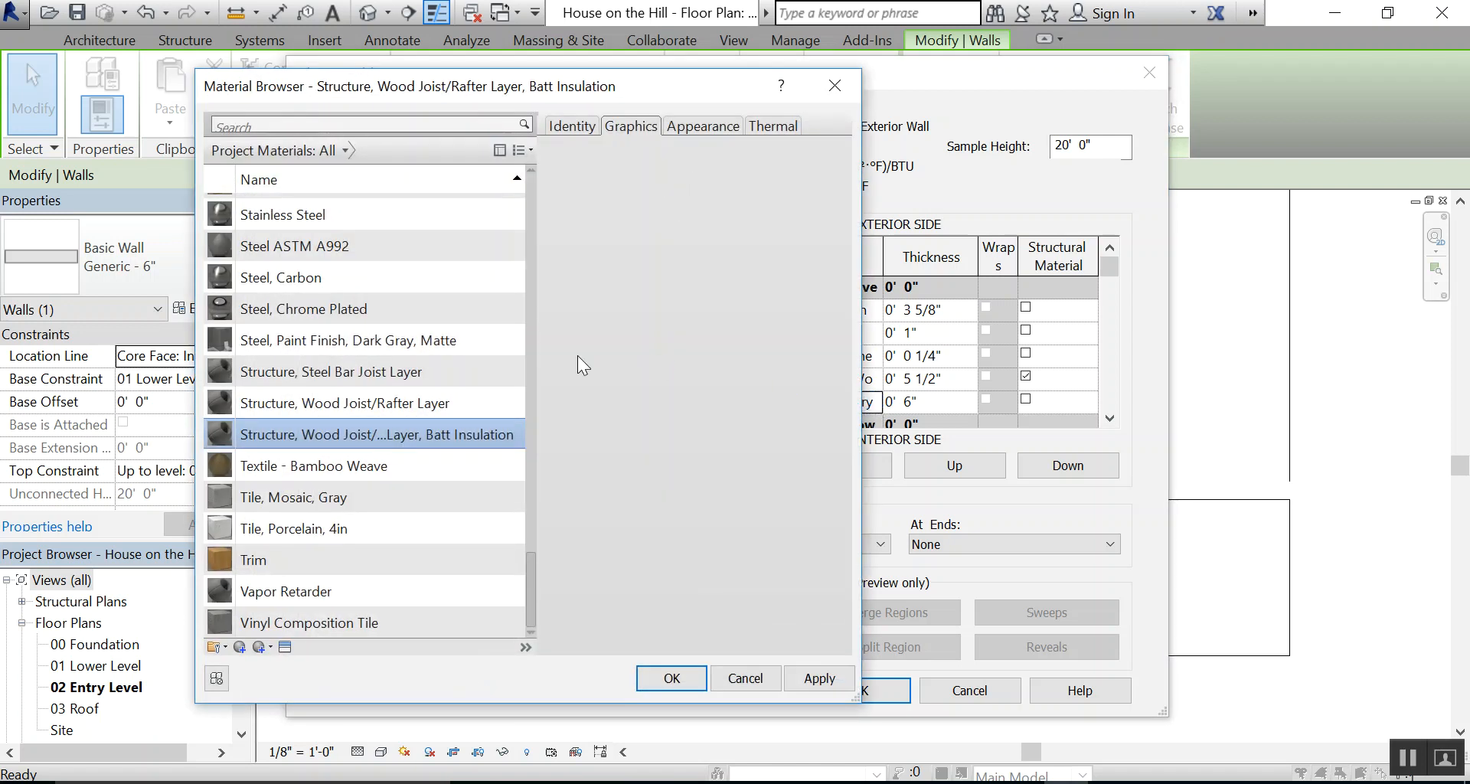
left_click_drag(532, 575, 548, 371)
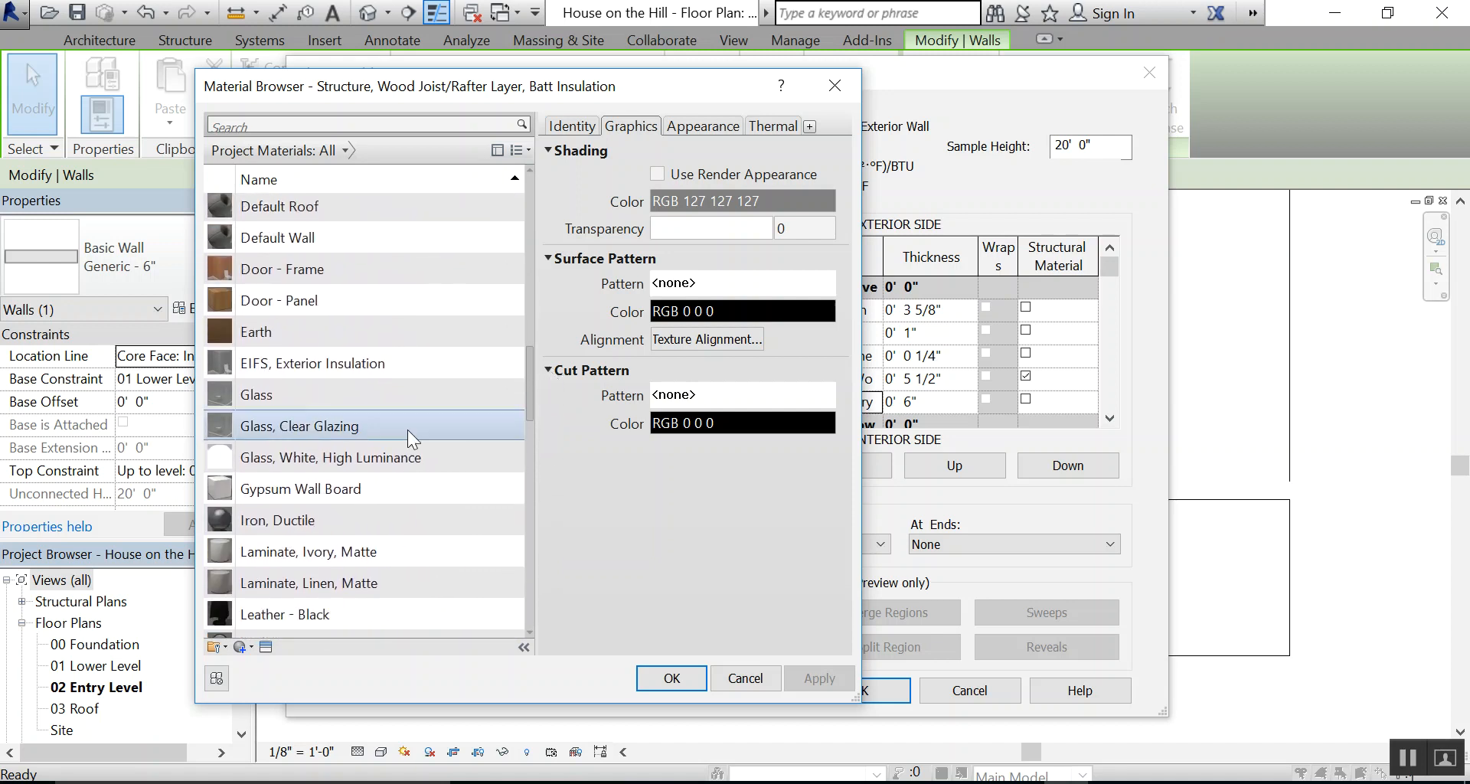
left_click(349, 488)
left_click(665, 678)
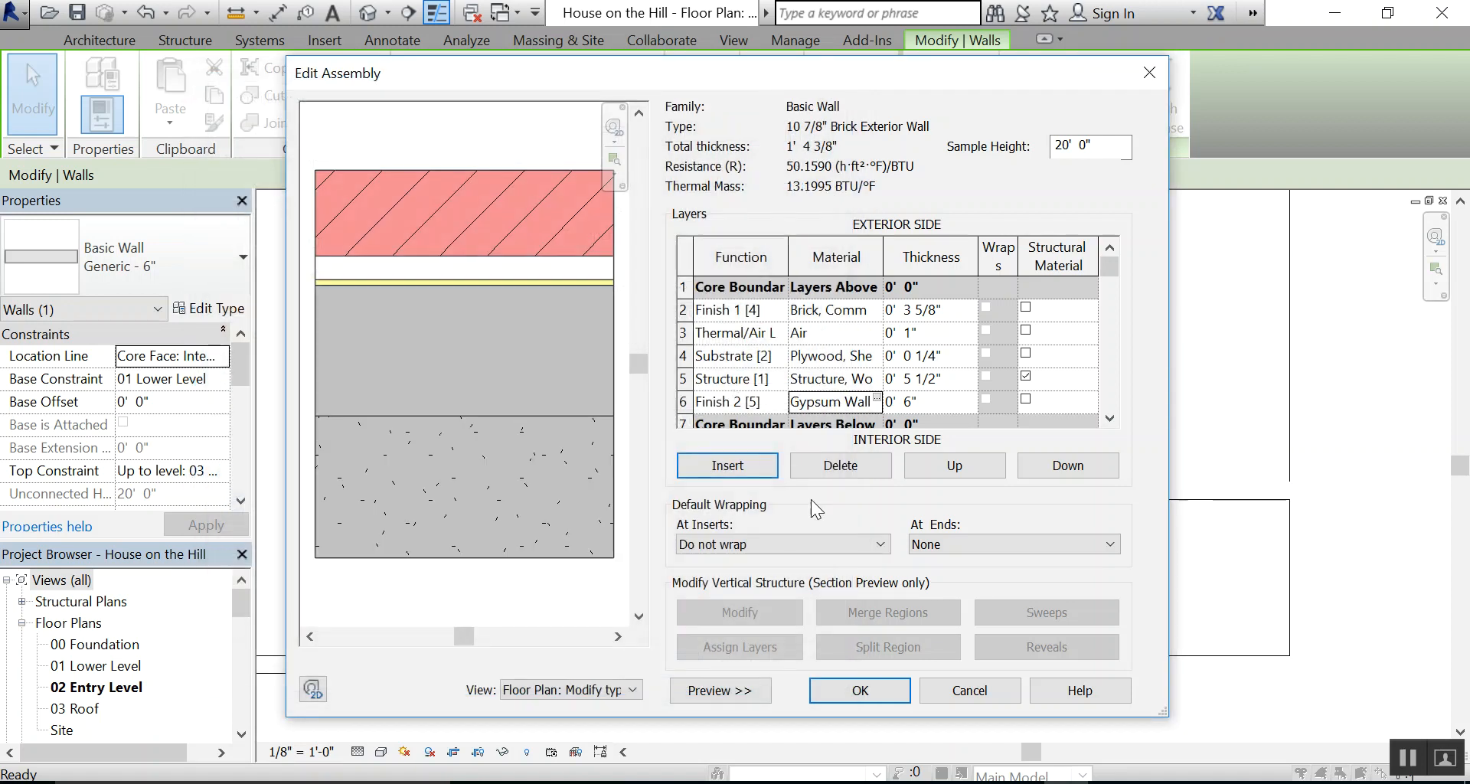
Set the thickness of the gypsum wall board layer in row 6 to 0.5"
left_click(931, 396)
type(".5\"")
key("Tab")
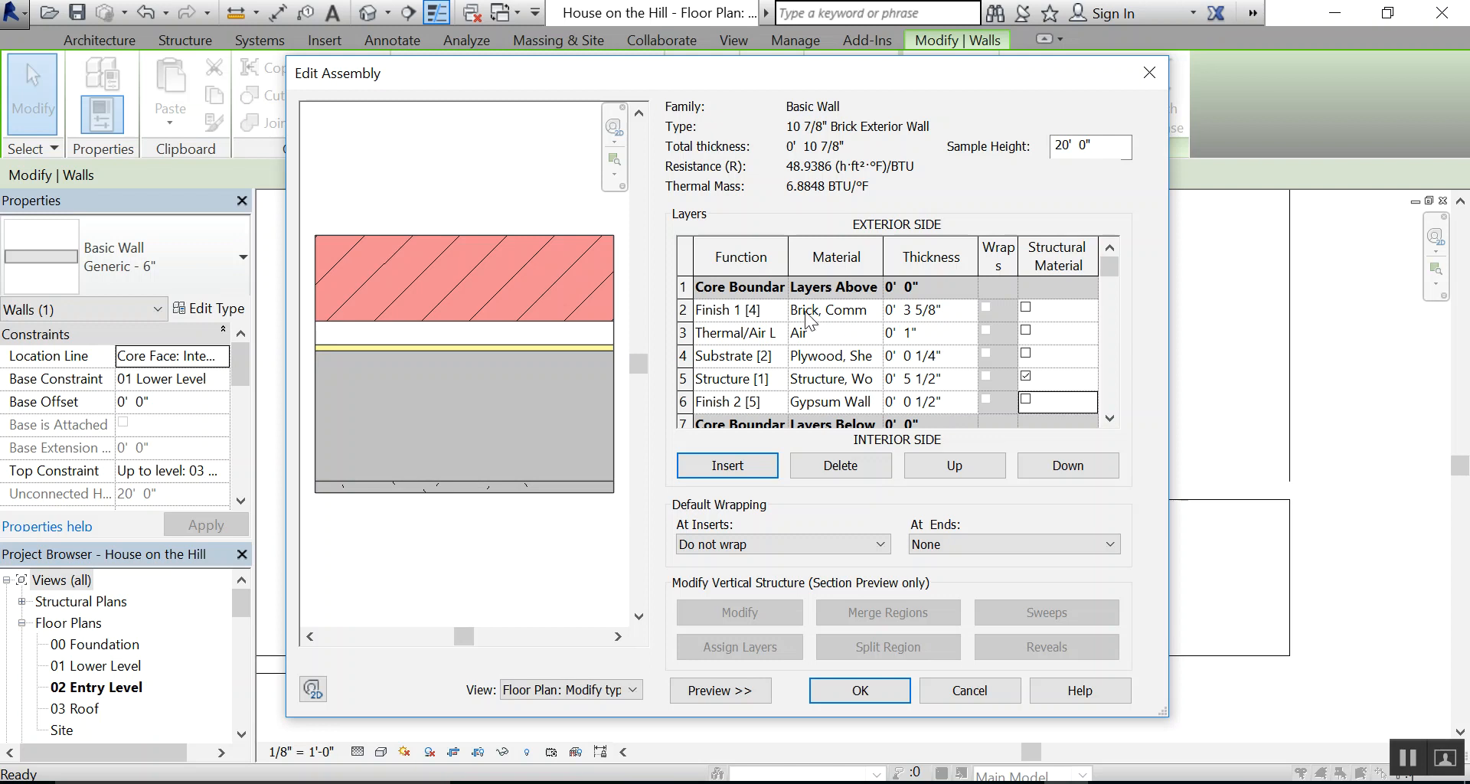
Compare the wall assembly's layers and total thickness with the wall detail PDF, and review the full layer list
key("alt+Tab")
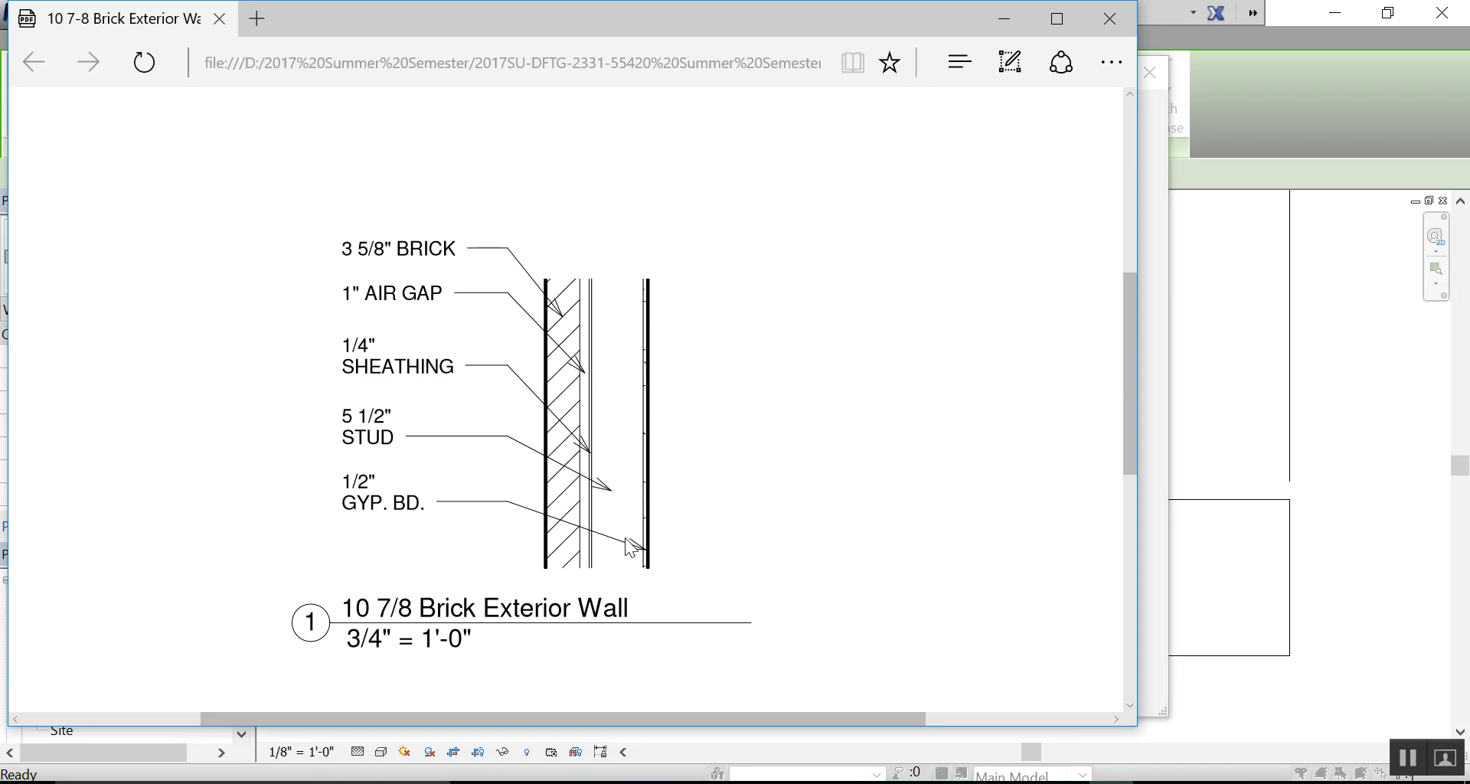
left_click(1079, 782)
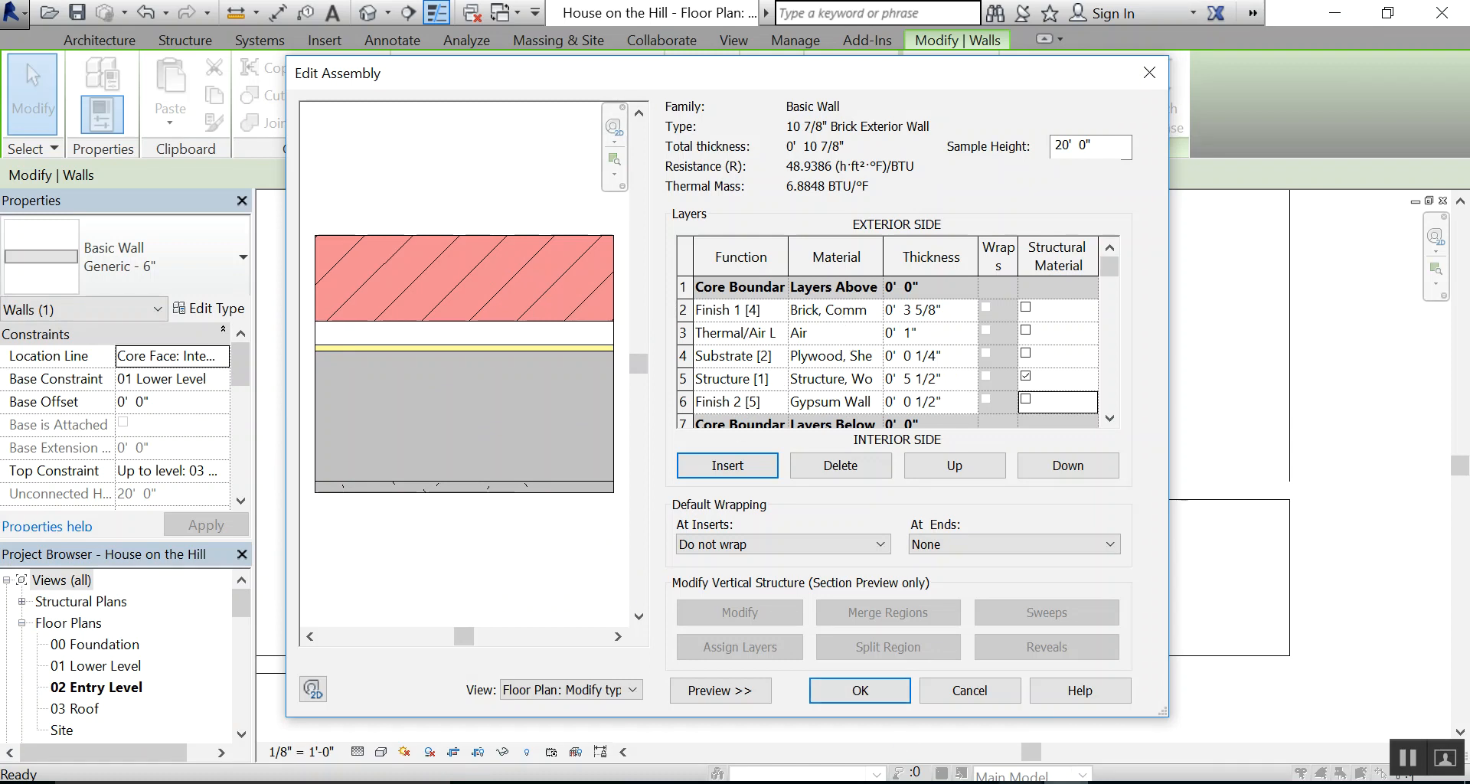
left_click(1110, 783)
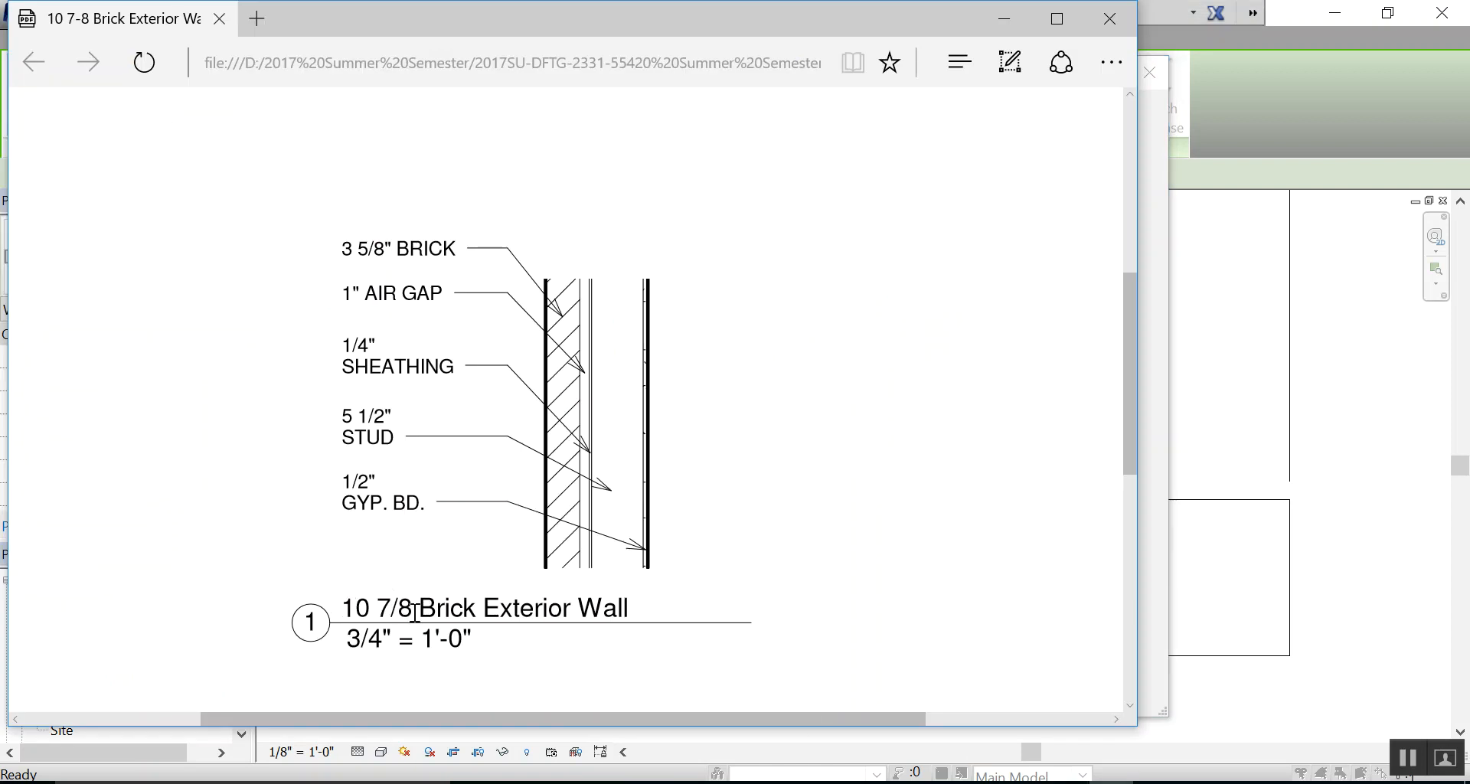
left_click(1066, 782)
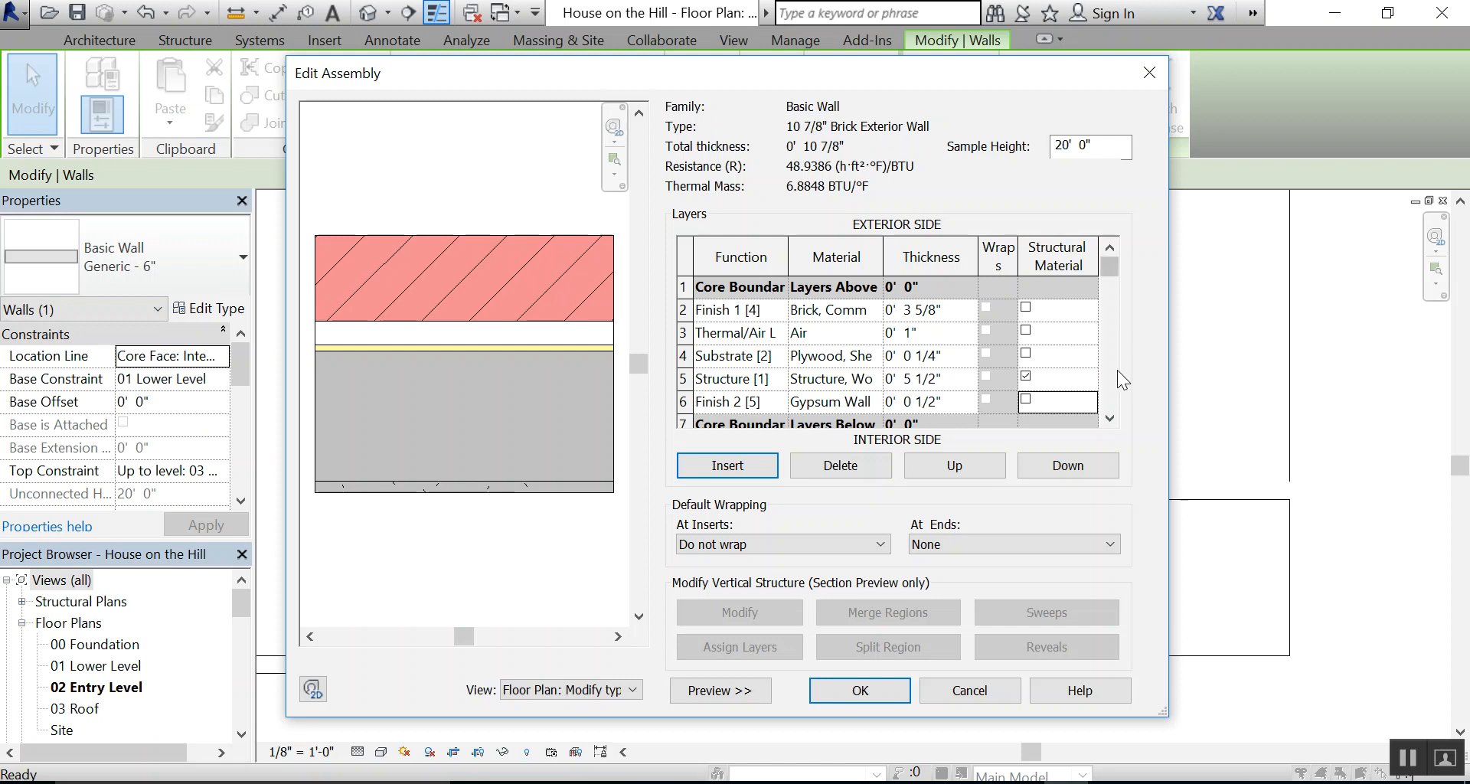
left_click(1110, 418)
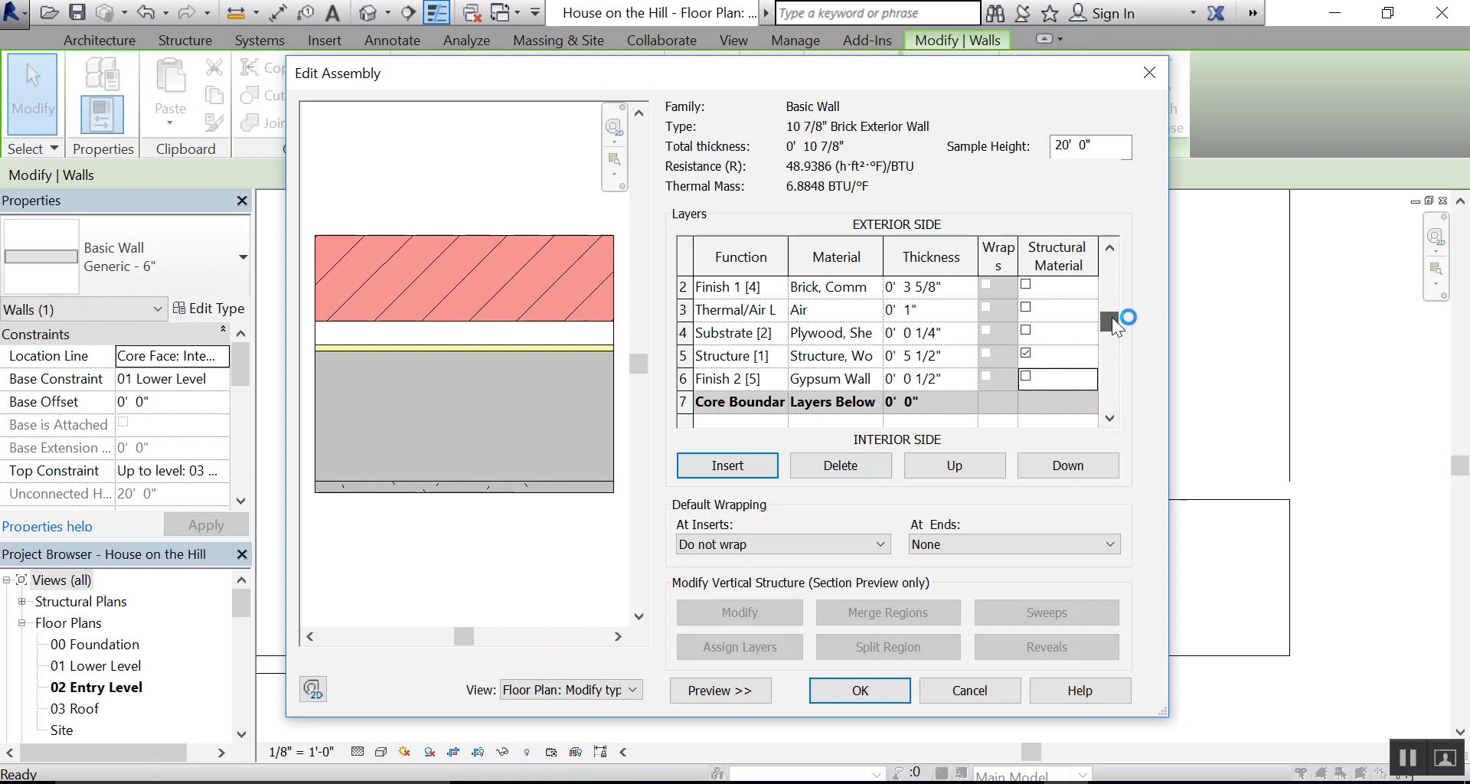
left_click(1109, 248)
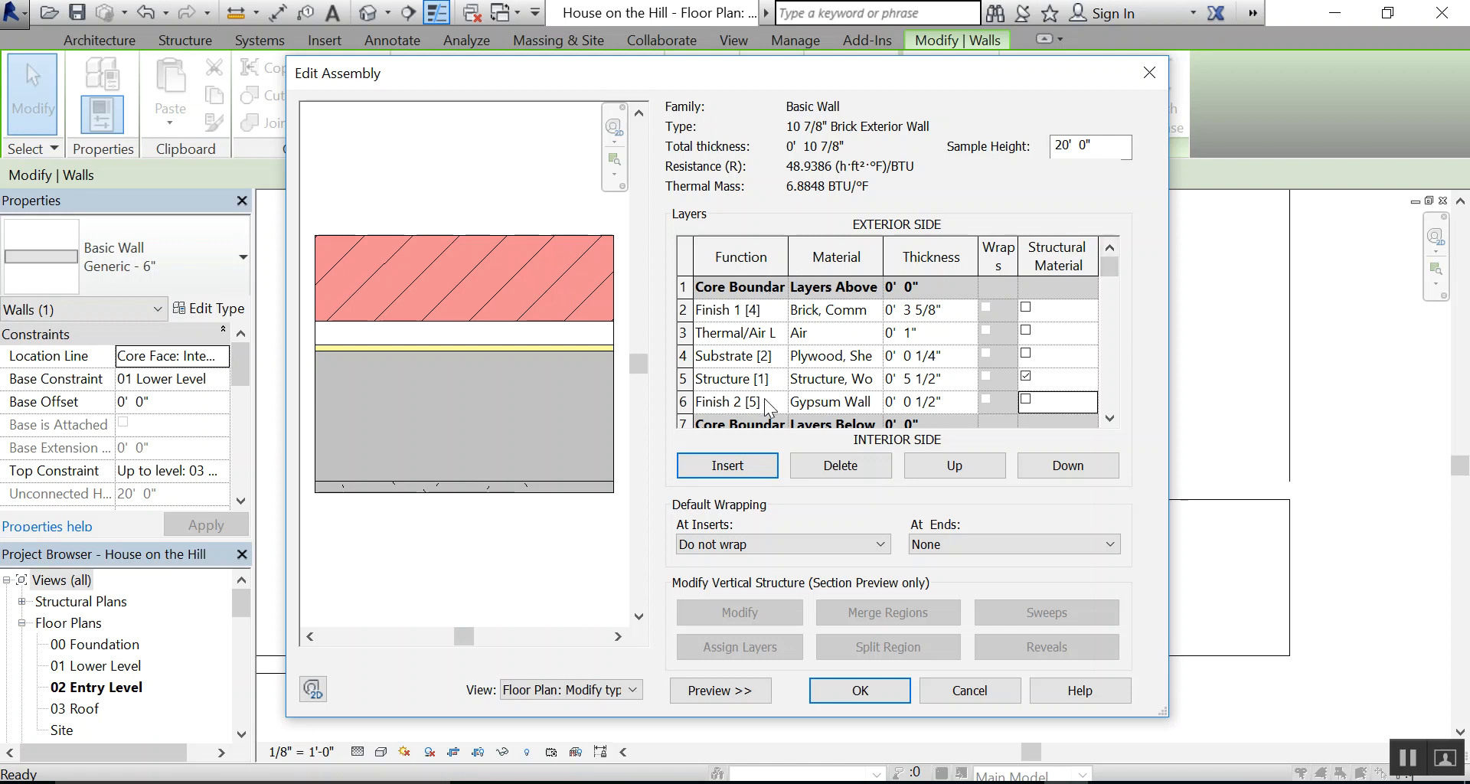
Move the brick, air and plywood sheathing layers outside the core boundary on the exterior side
left_click(703, 310)
left_click(682, 310)
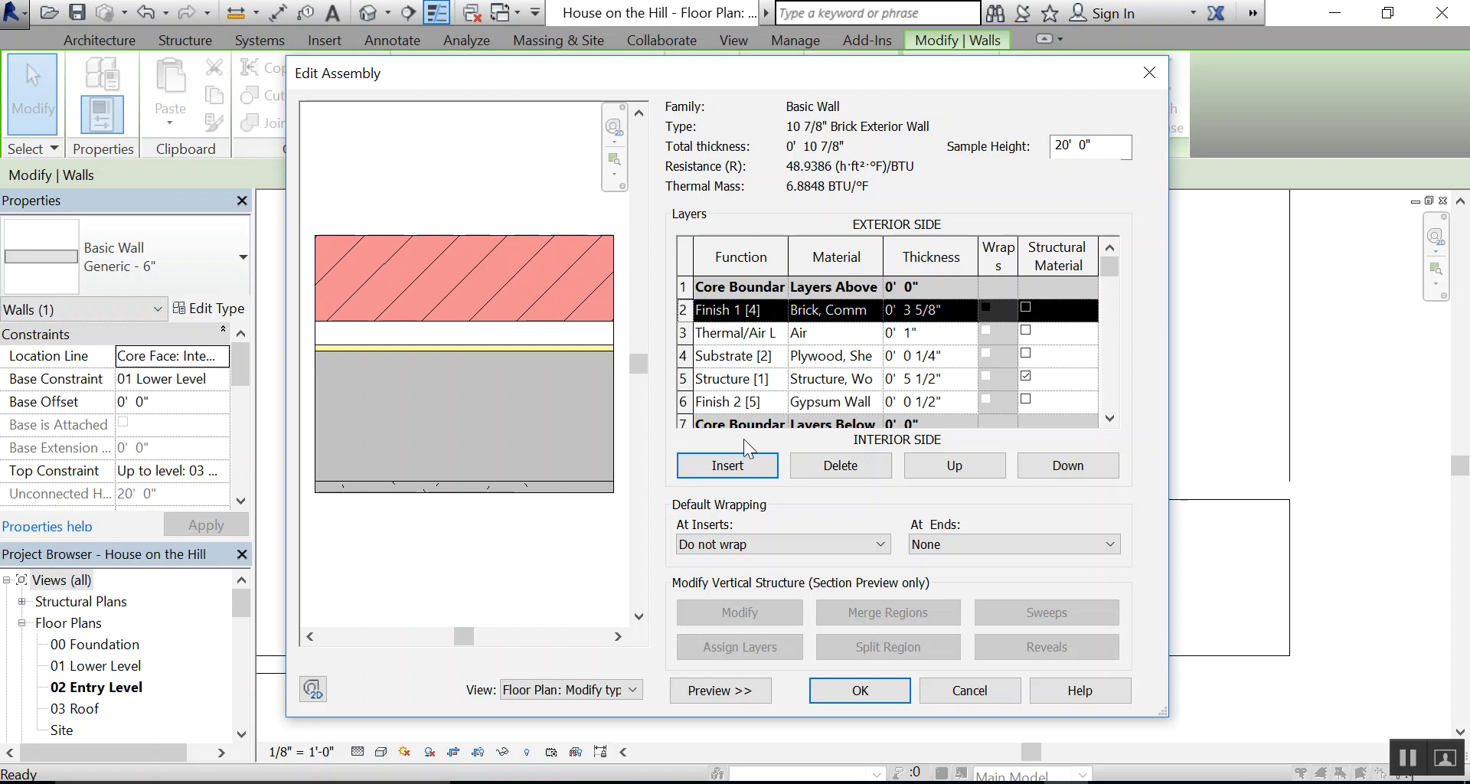
left_click(943, 466)
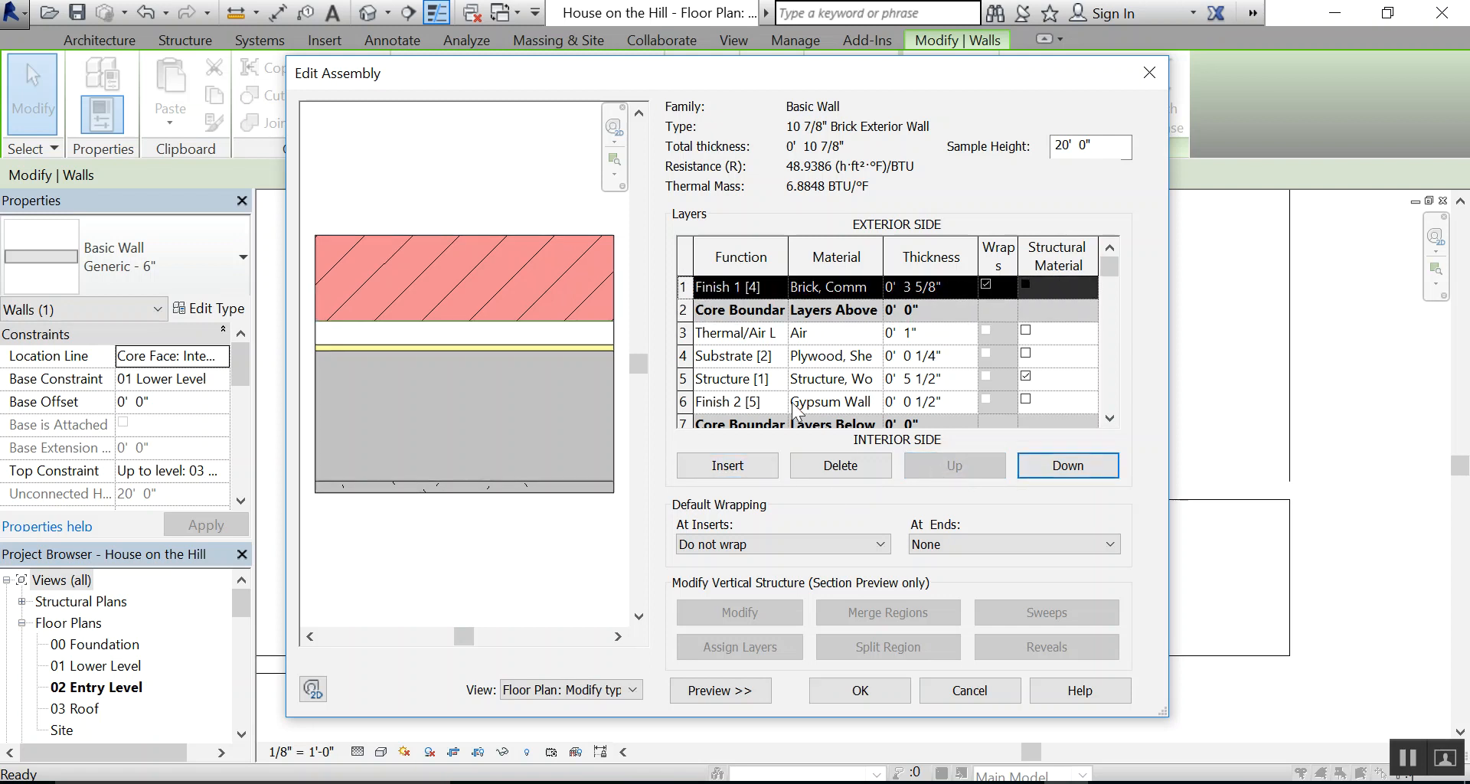
left_click(686, 333)
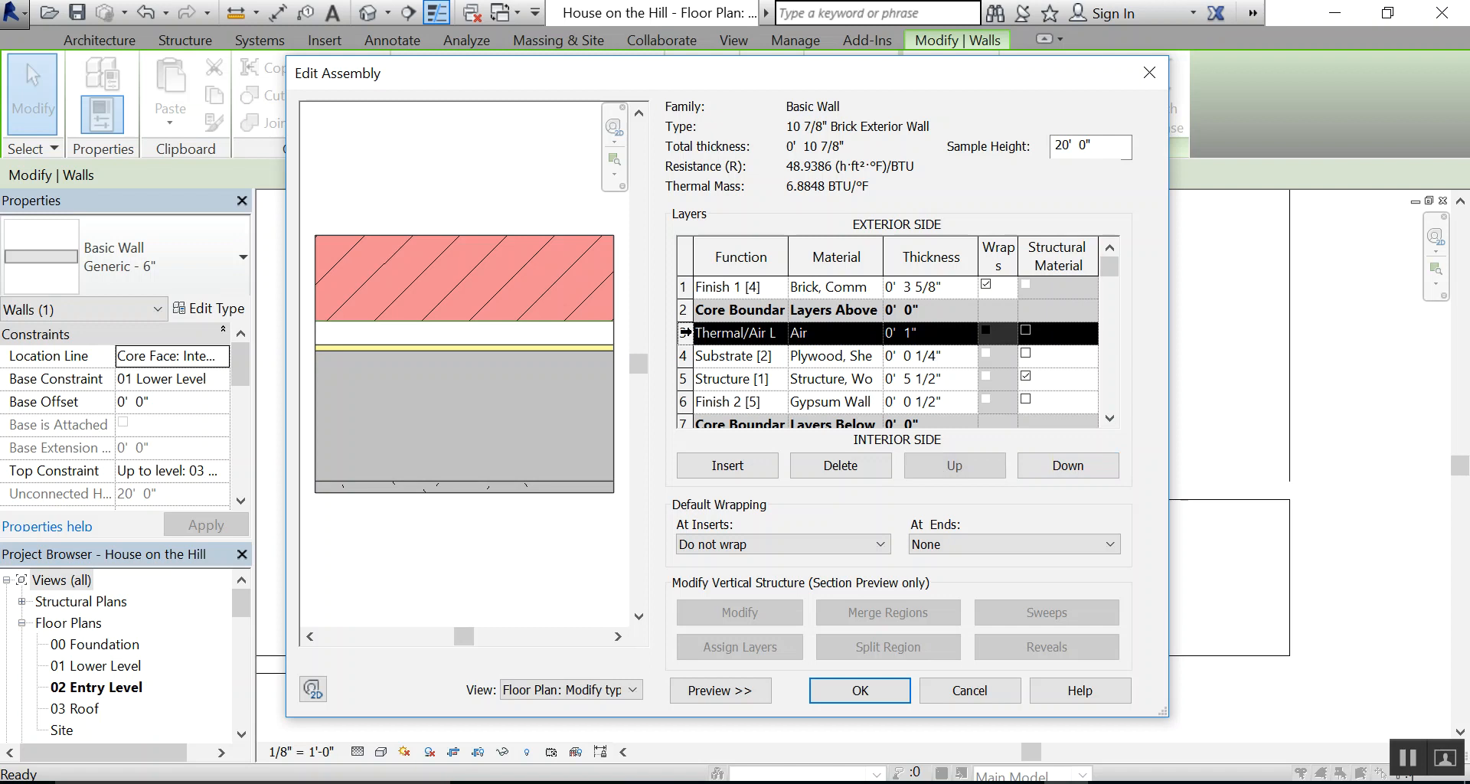
left_click(936, 466)
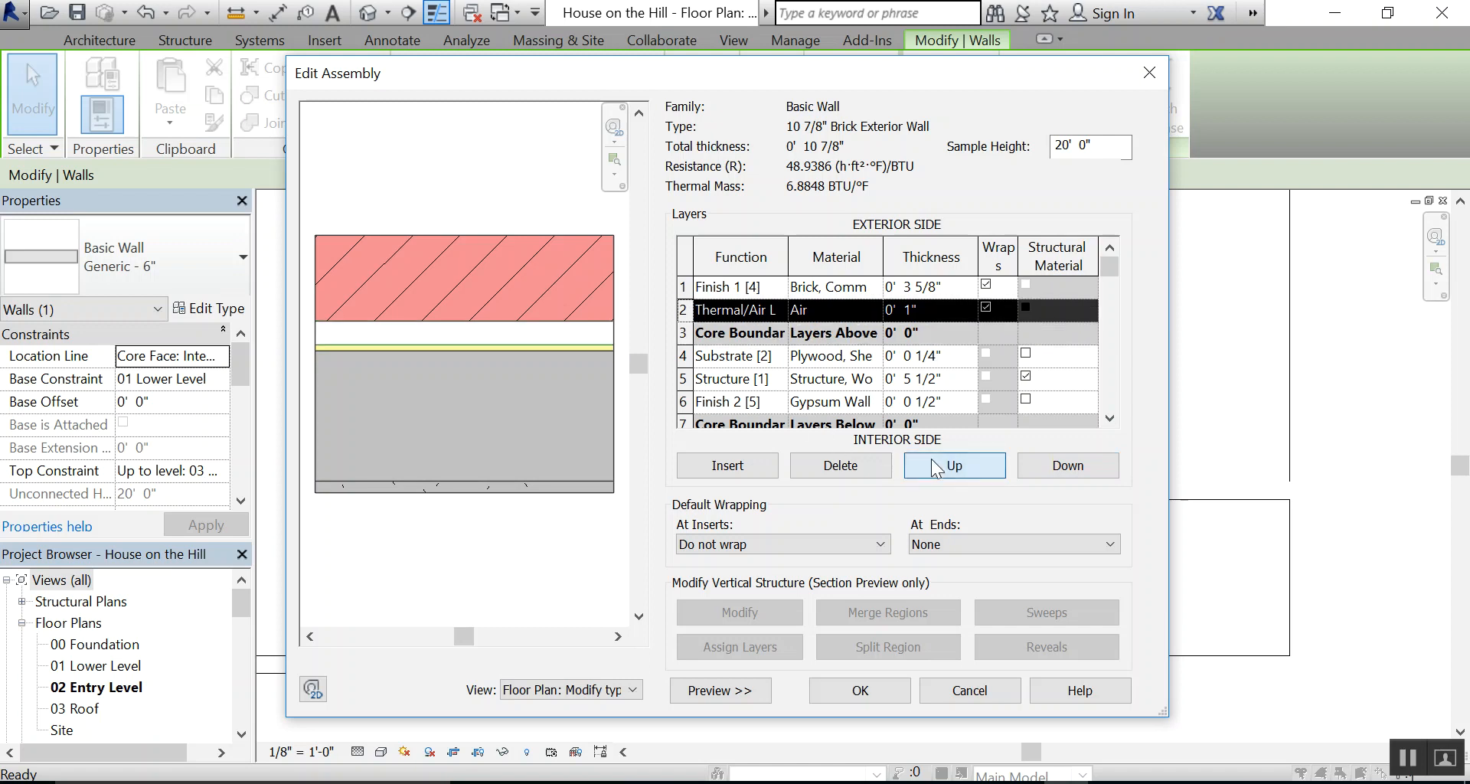
left_click(684, 356)
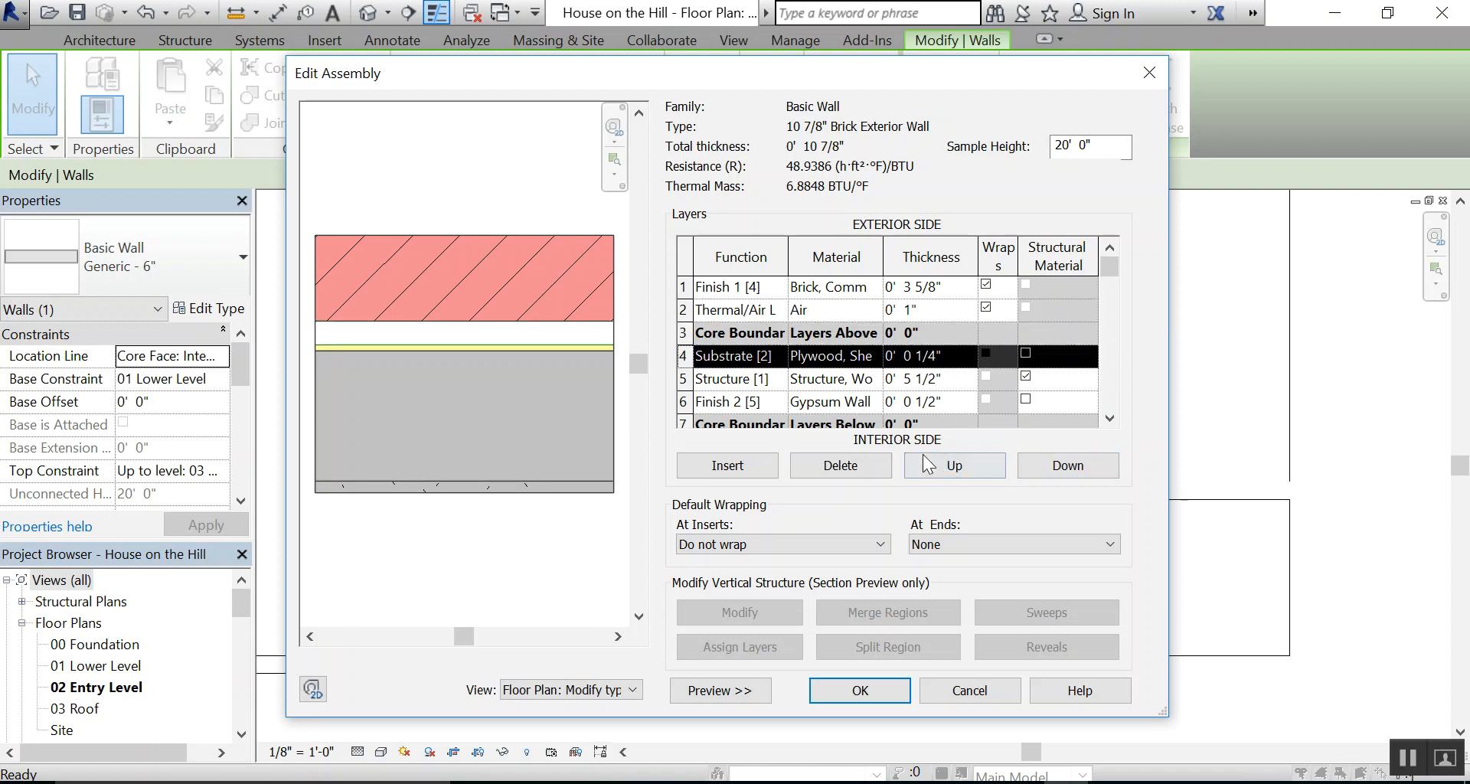
left_click(947, 462)
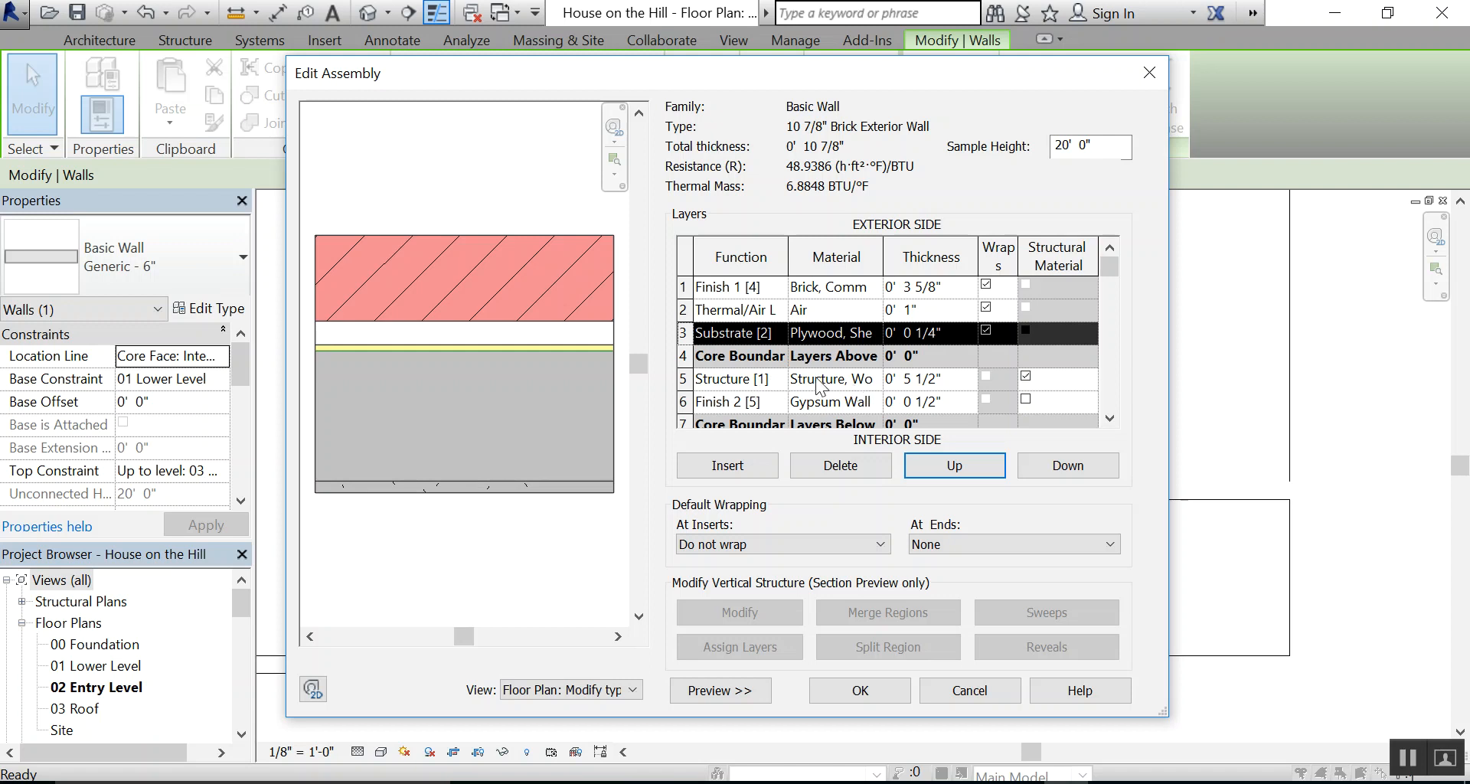
Move the gypsum wall board layer outside the core boundary on the interior side, and accept the wall assembly
left_click(683, 401)
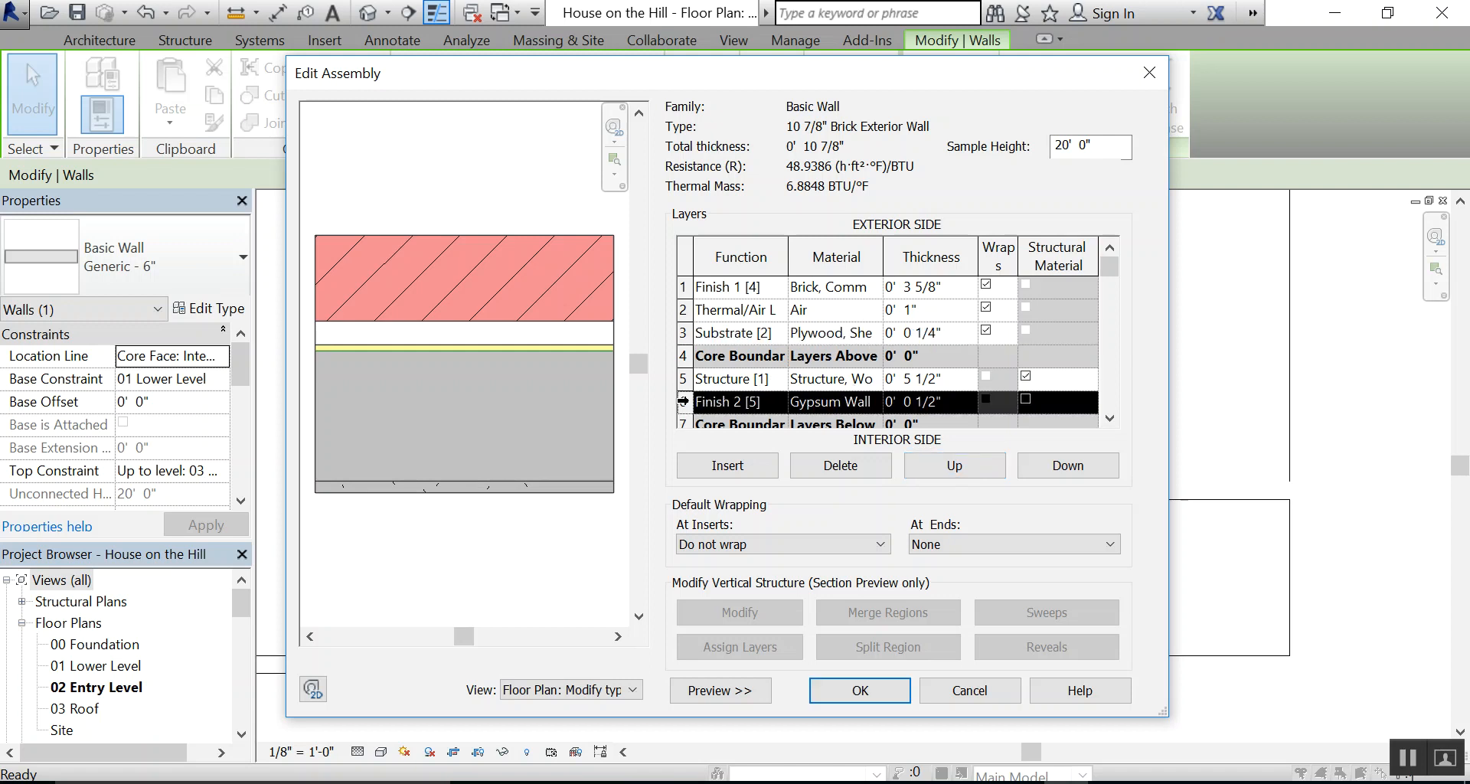
left_click(1053, 462)
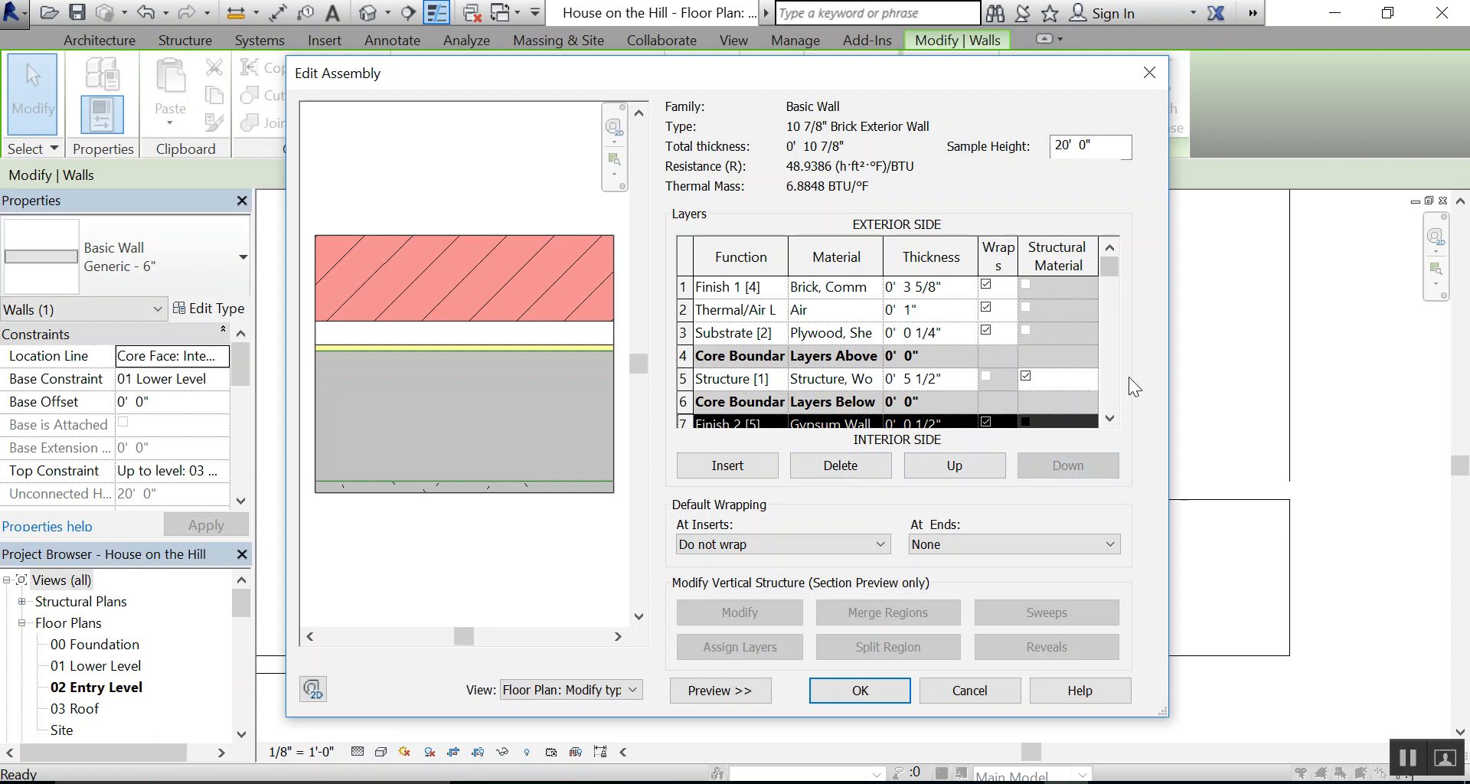
left_click(1110, 418)
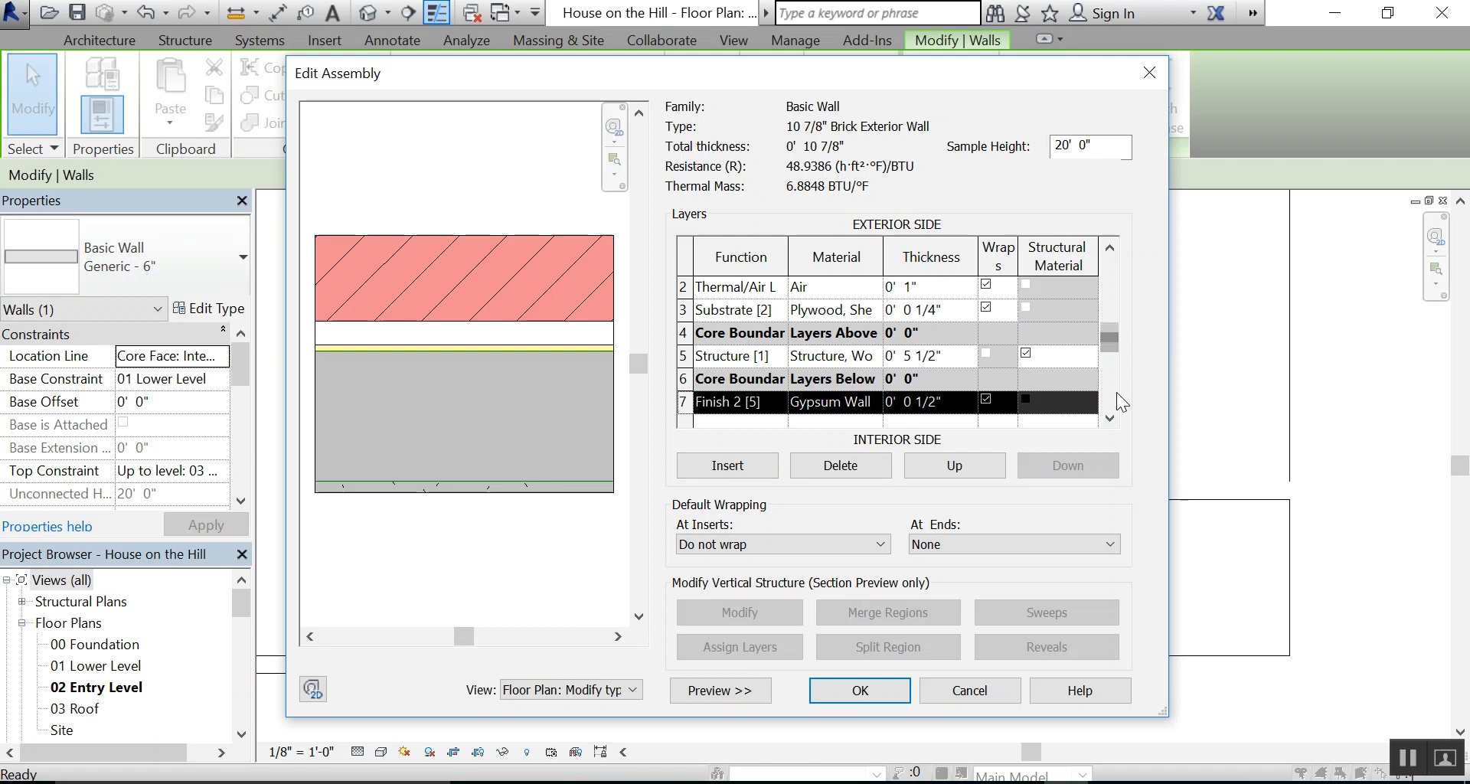
left_click(1112, 412)
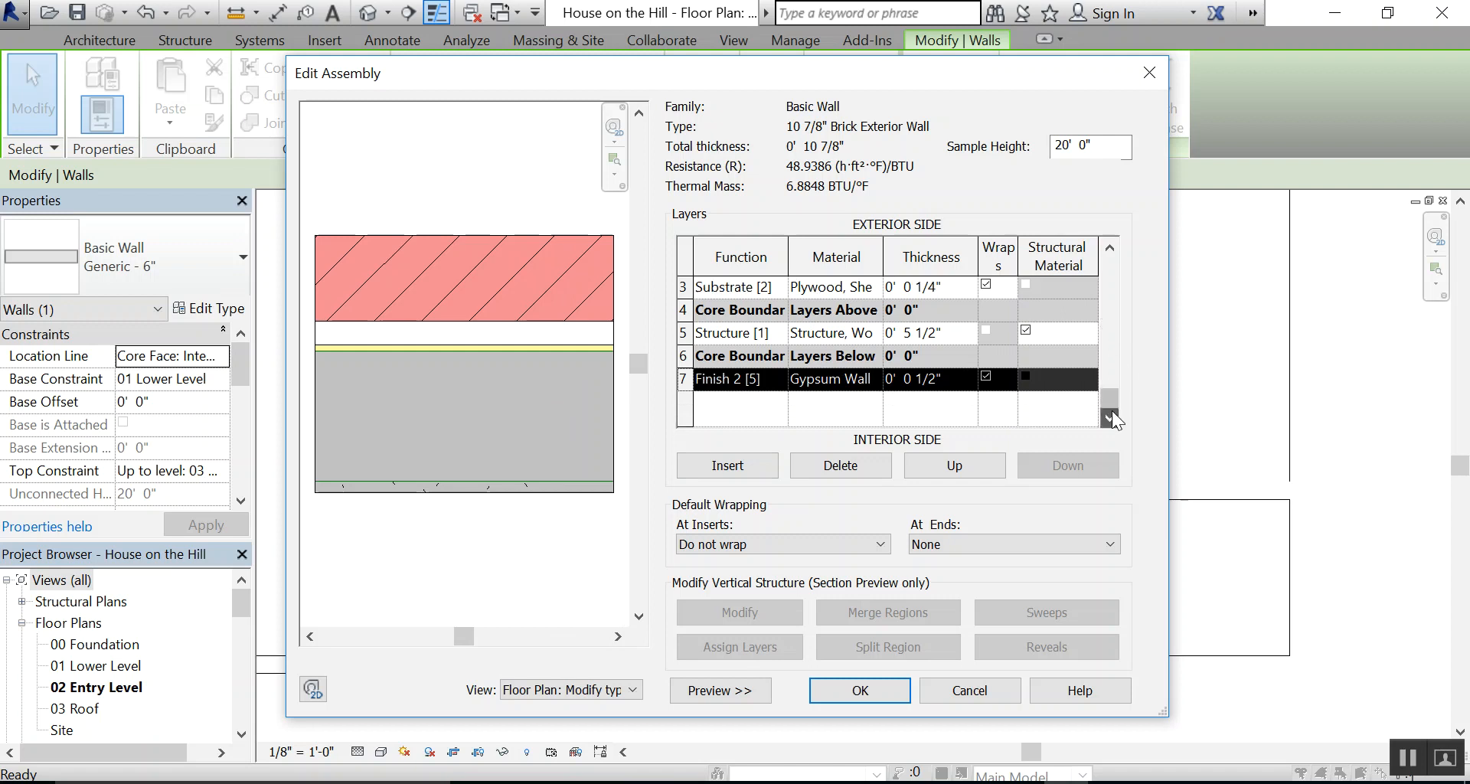
left_click(862, 689)
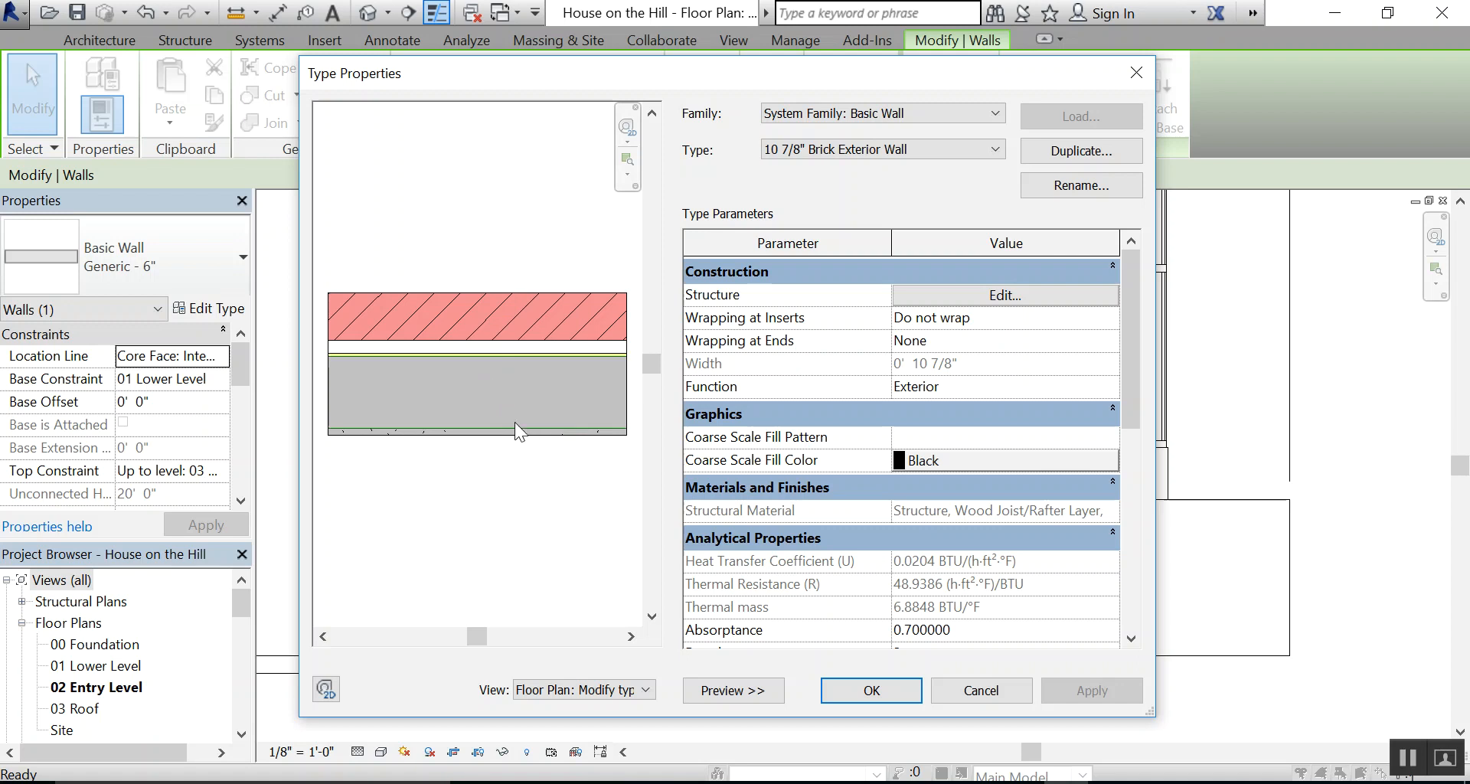
Try the Exterior and Interior options for Wrapping at Inserts, and set it to Both
left_click(1019, 317)
left_click(1111, 317)
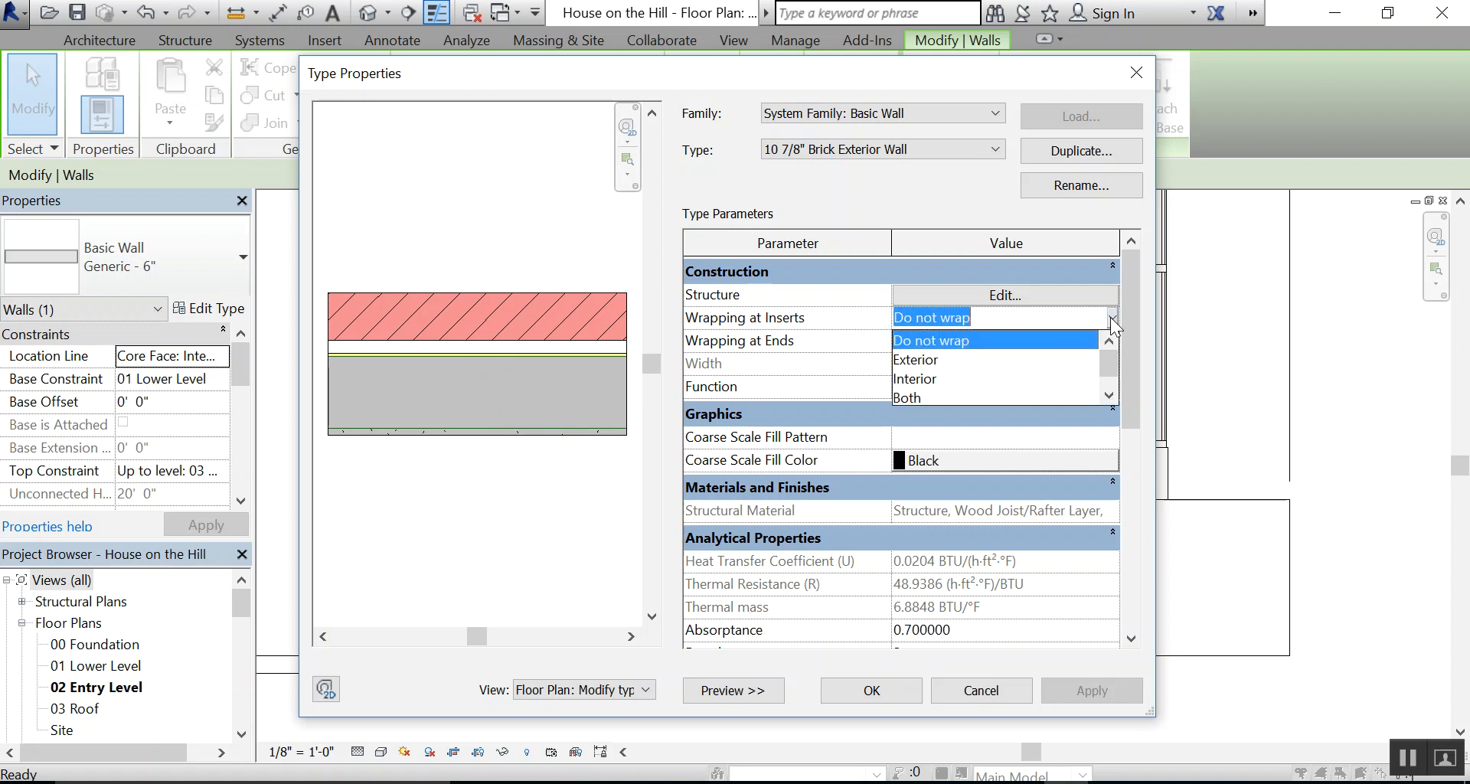
left_click(940, 360)
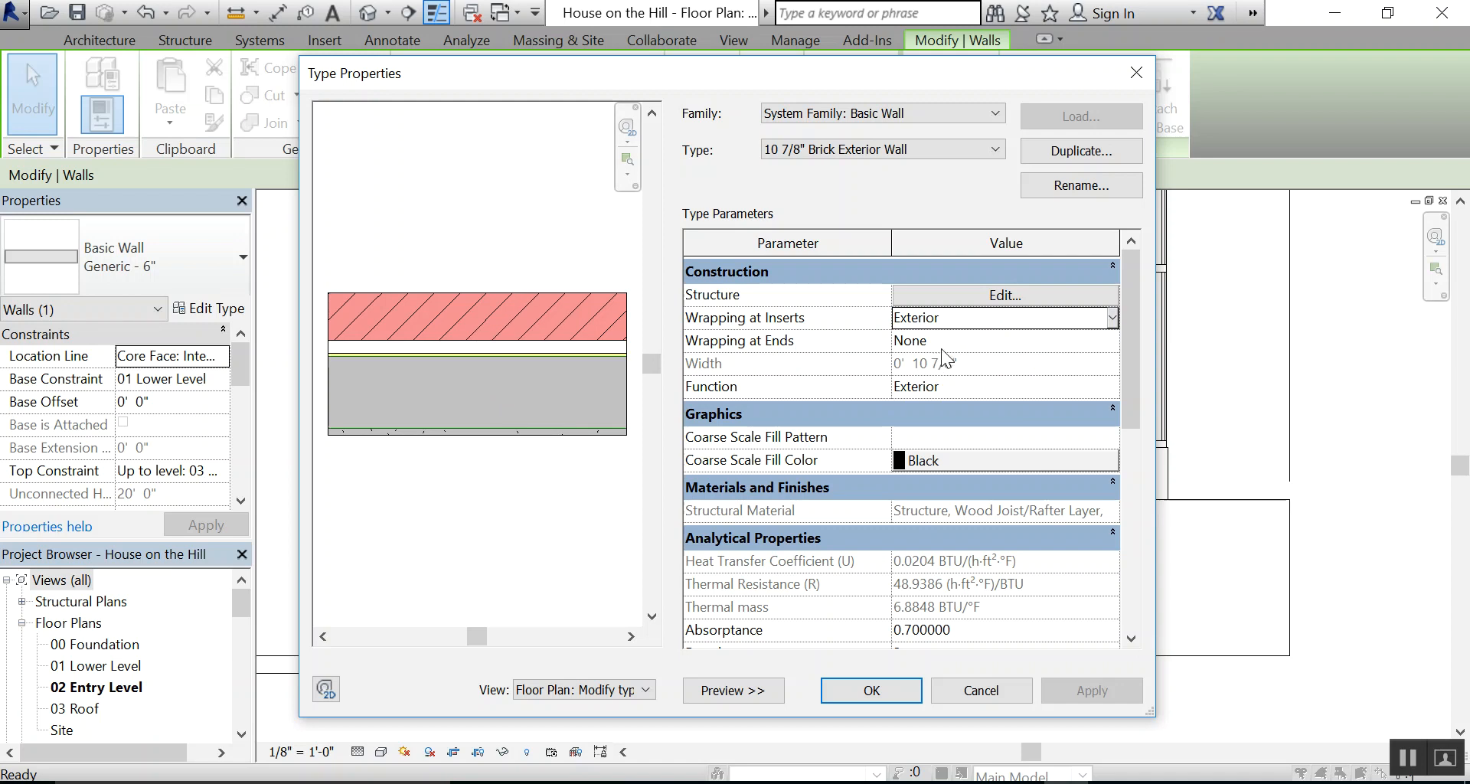
left_click(1113, 315)
left_click(957, 380)
left_click(1112, 317)
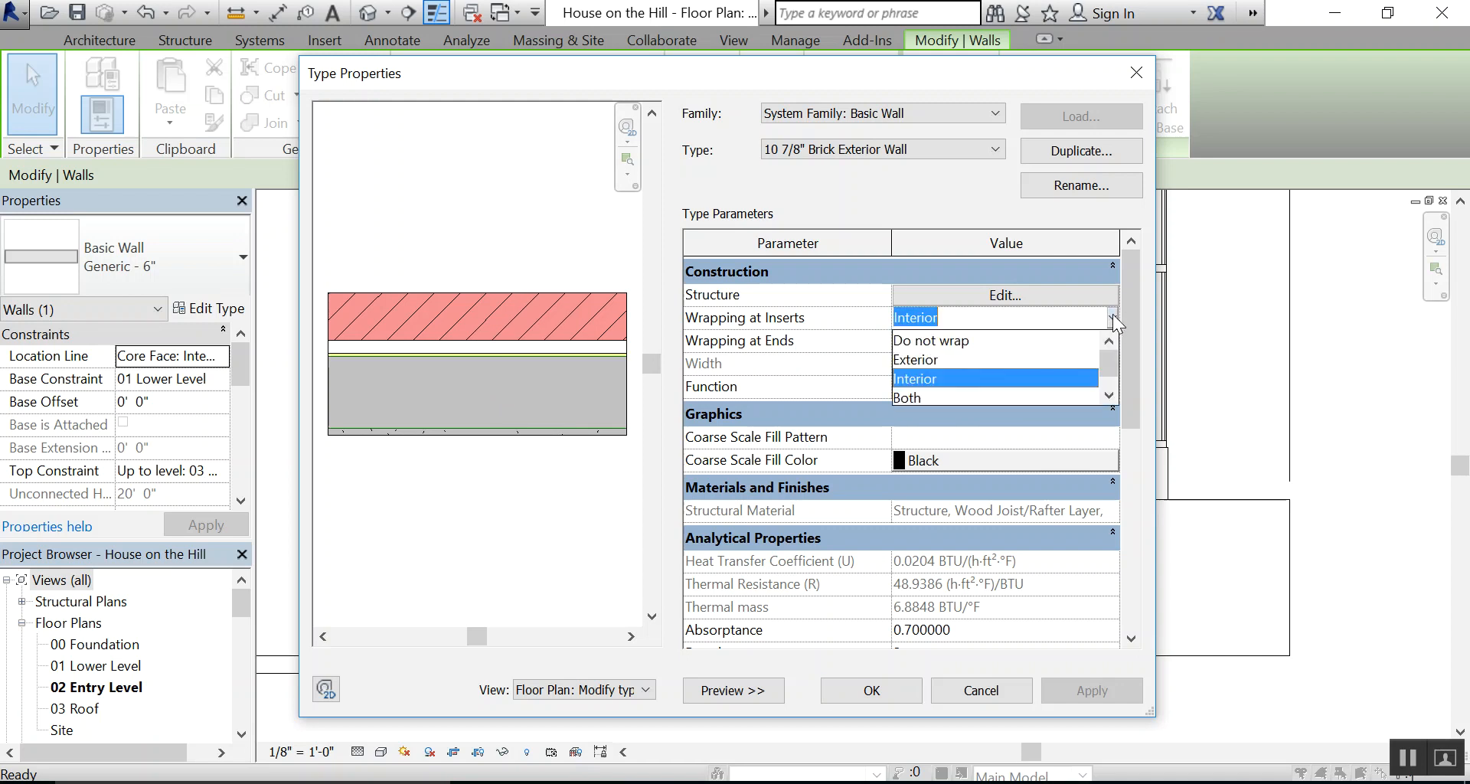
left_click(913, 396)
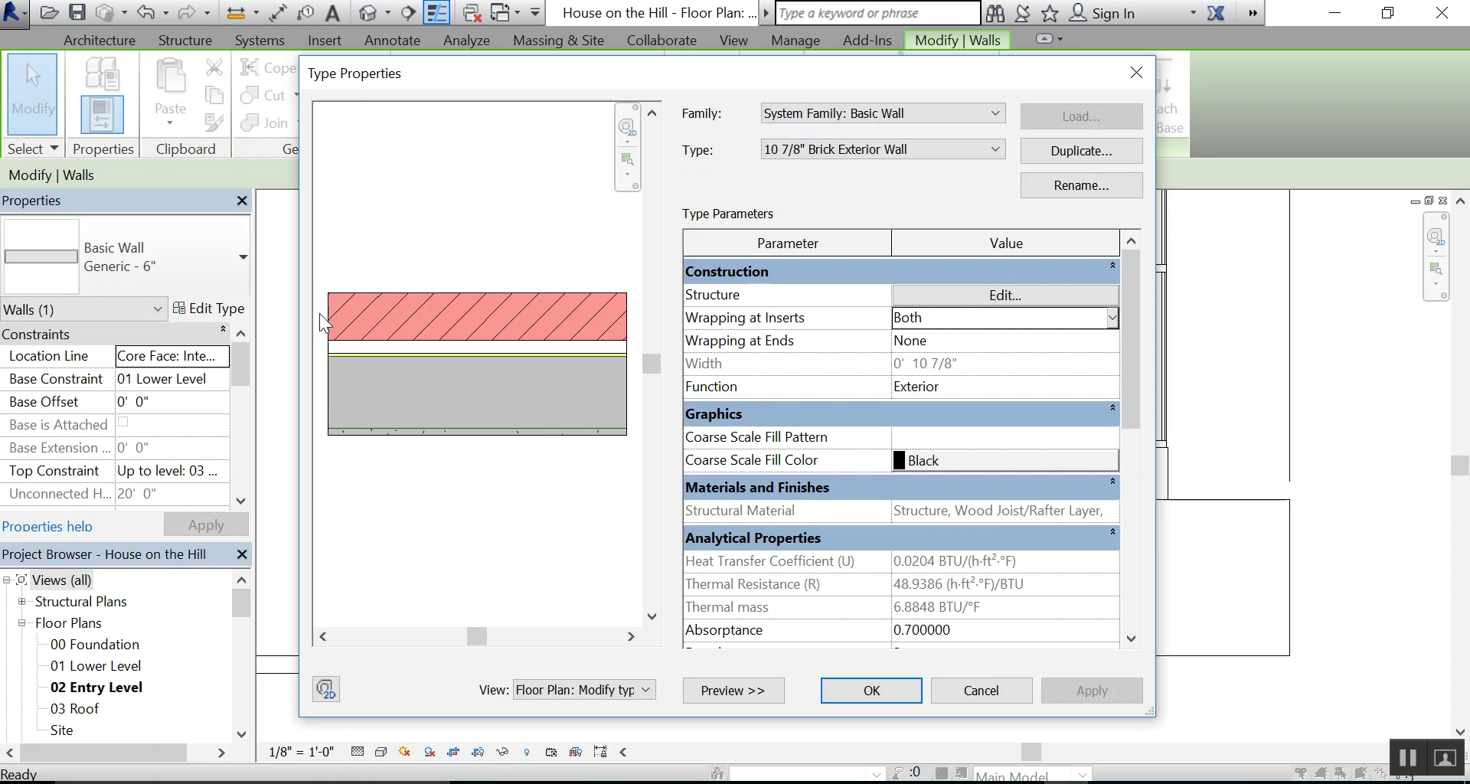
Set Wrapping at Ends to Exterior, accept the type properties and deselect the wall
left_click(1113, 339)
left_click(1113, 338)
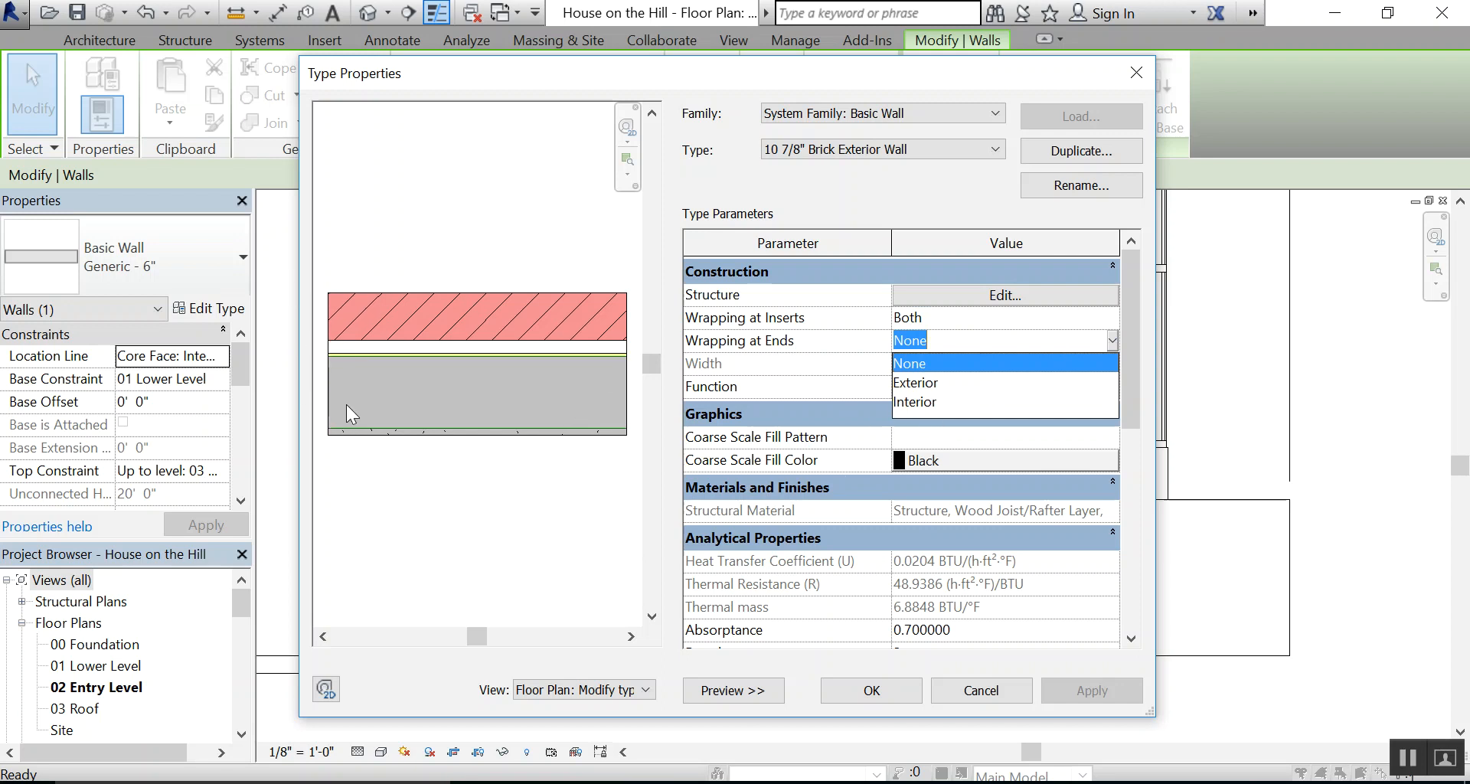
left_click(911, 384)
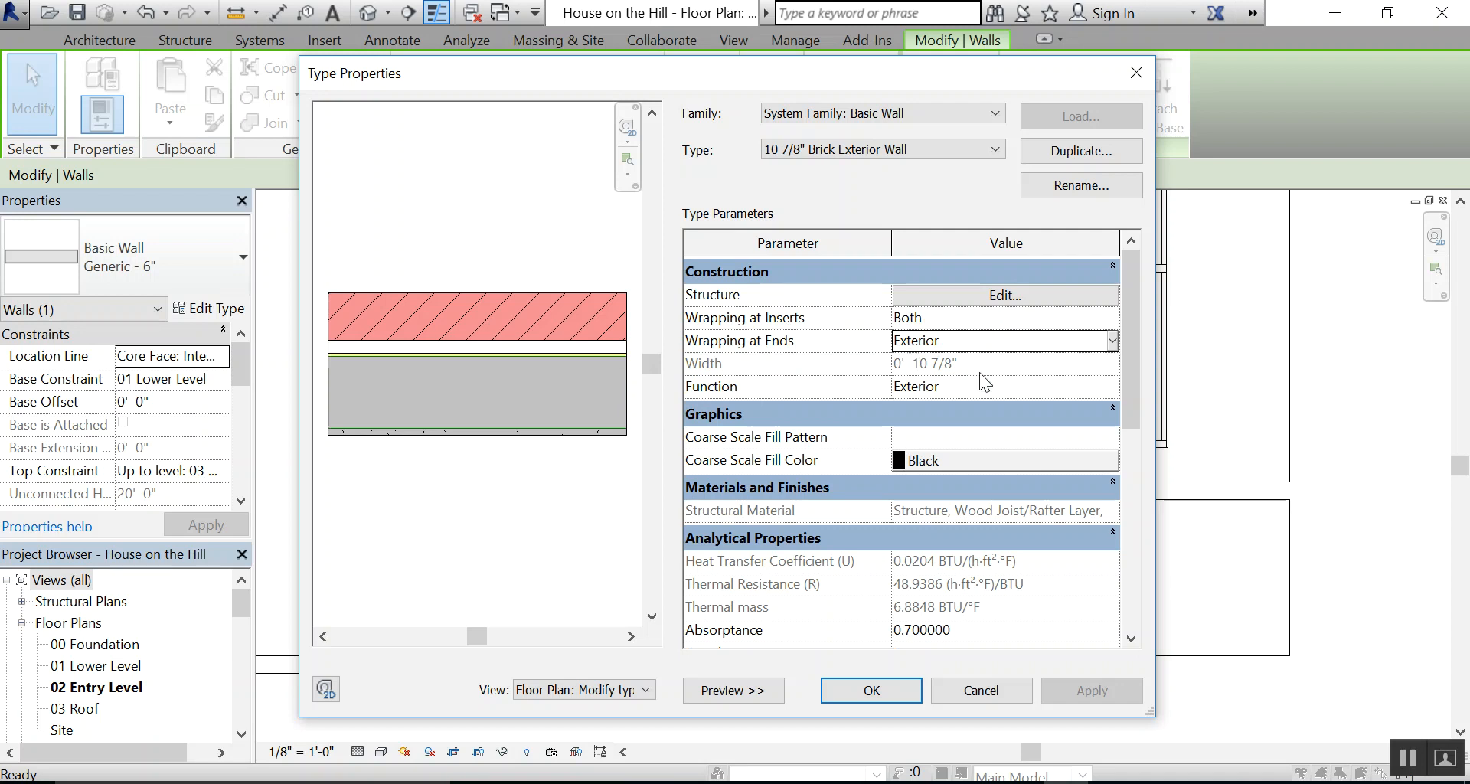
left_click(880, 689)
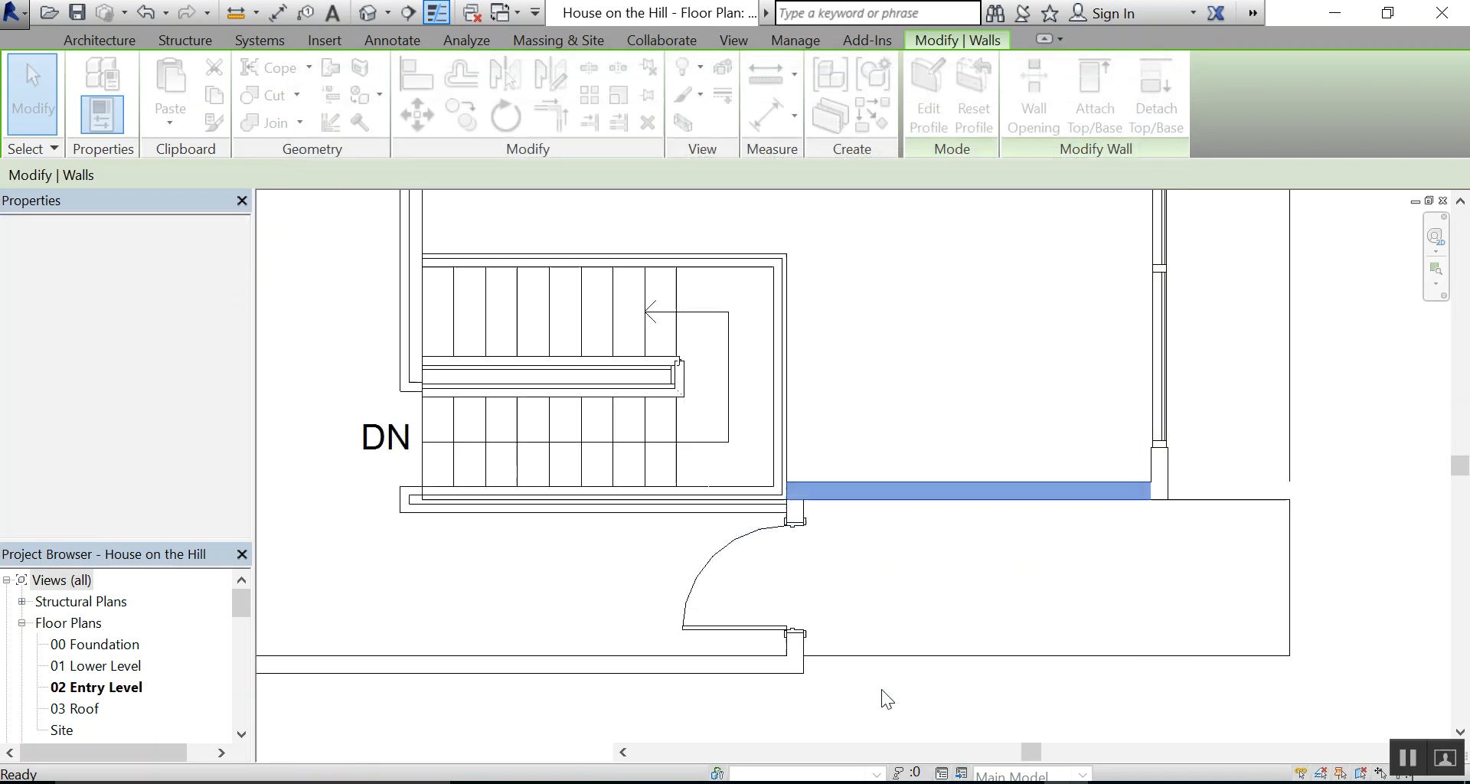
left_click(1017, 552)
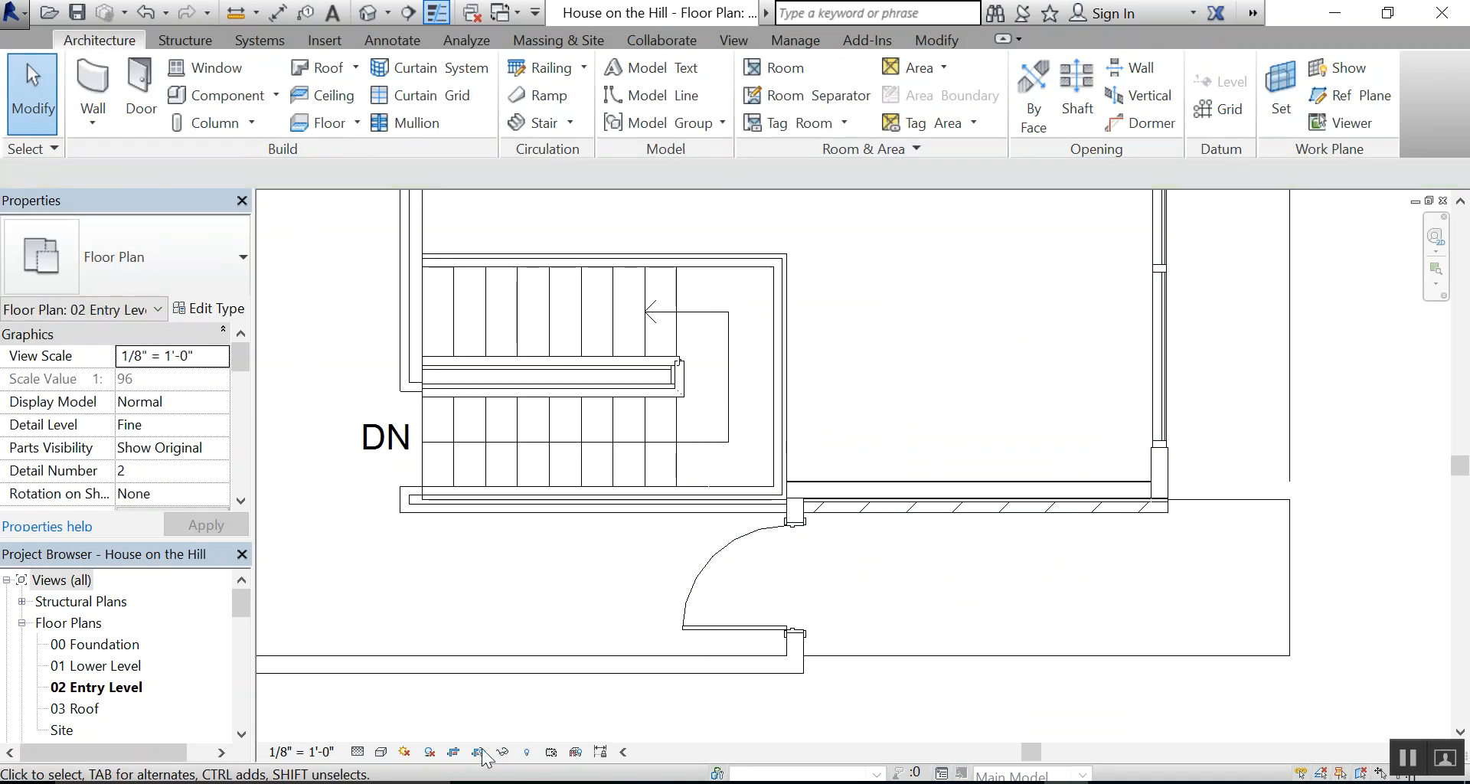
Set the floor plan's detail level to Fine and inspect the layers of the new brick wall
left_click(358, 752)
left_click(376, 729)
scroll(840, 594, "up", 6)
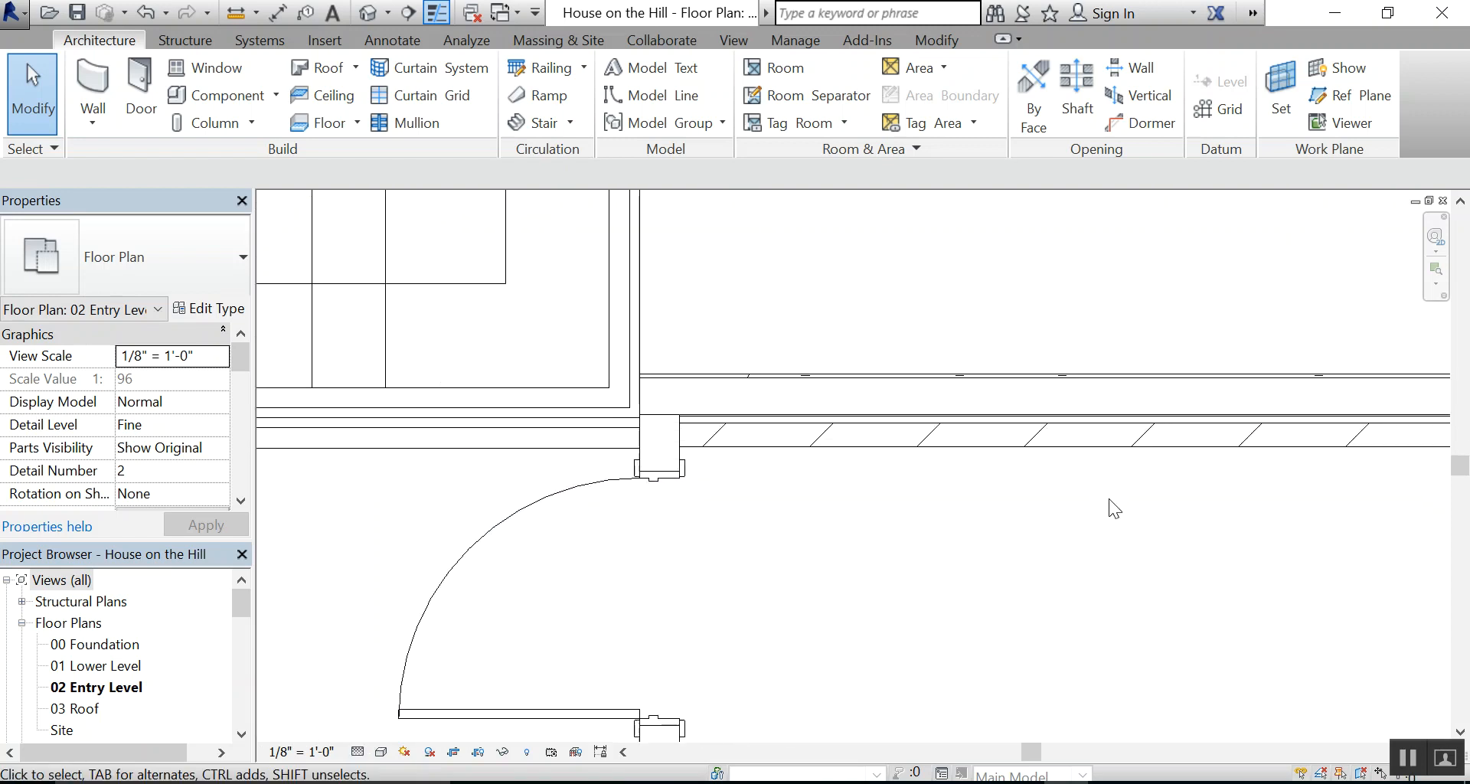
scroll(773, 513, "down", 3)
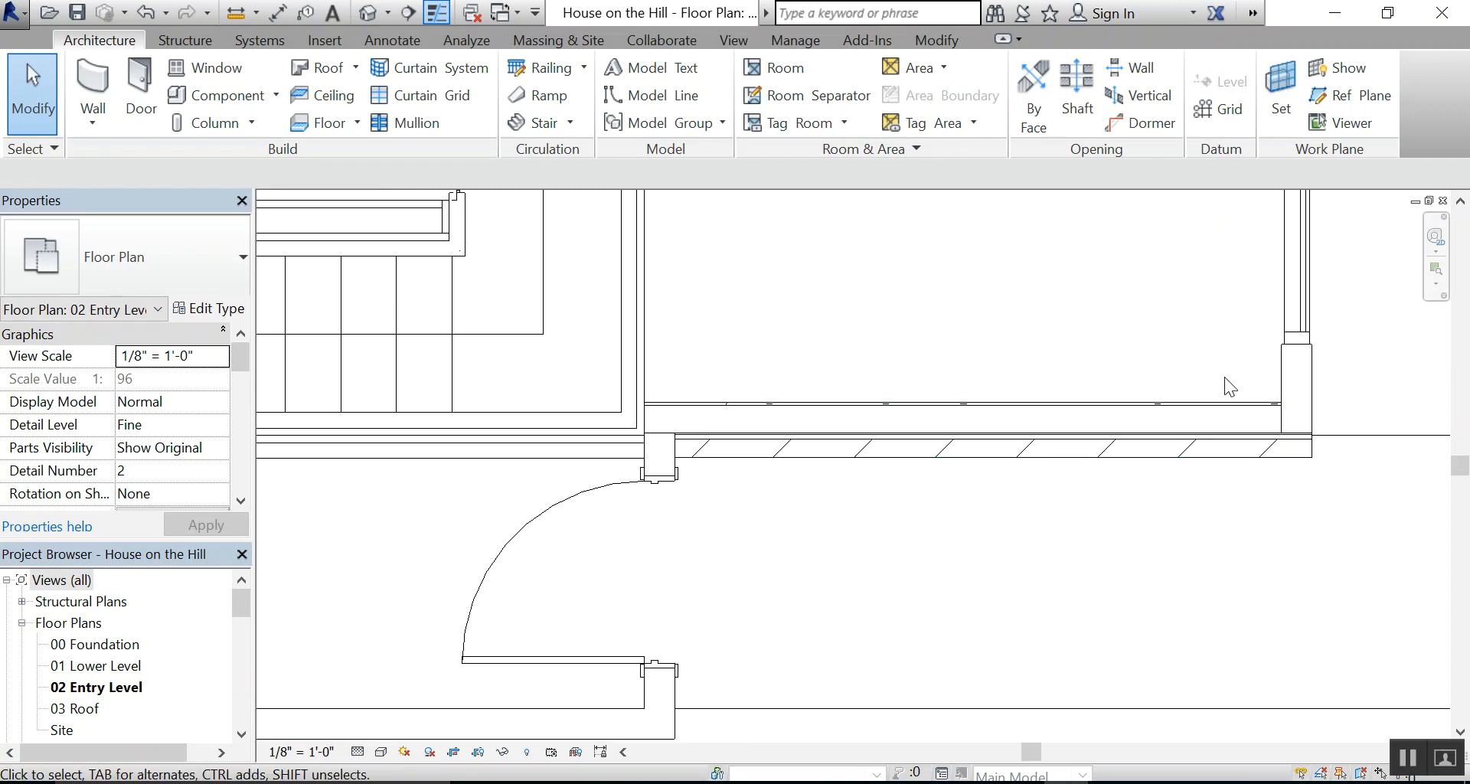
Inspect the short generic side wall and the adjoining brick wall where they meet at the corner
left_click(1283, 369)
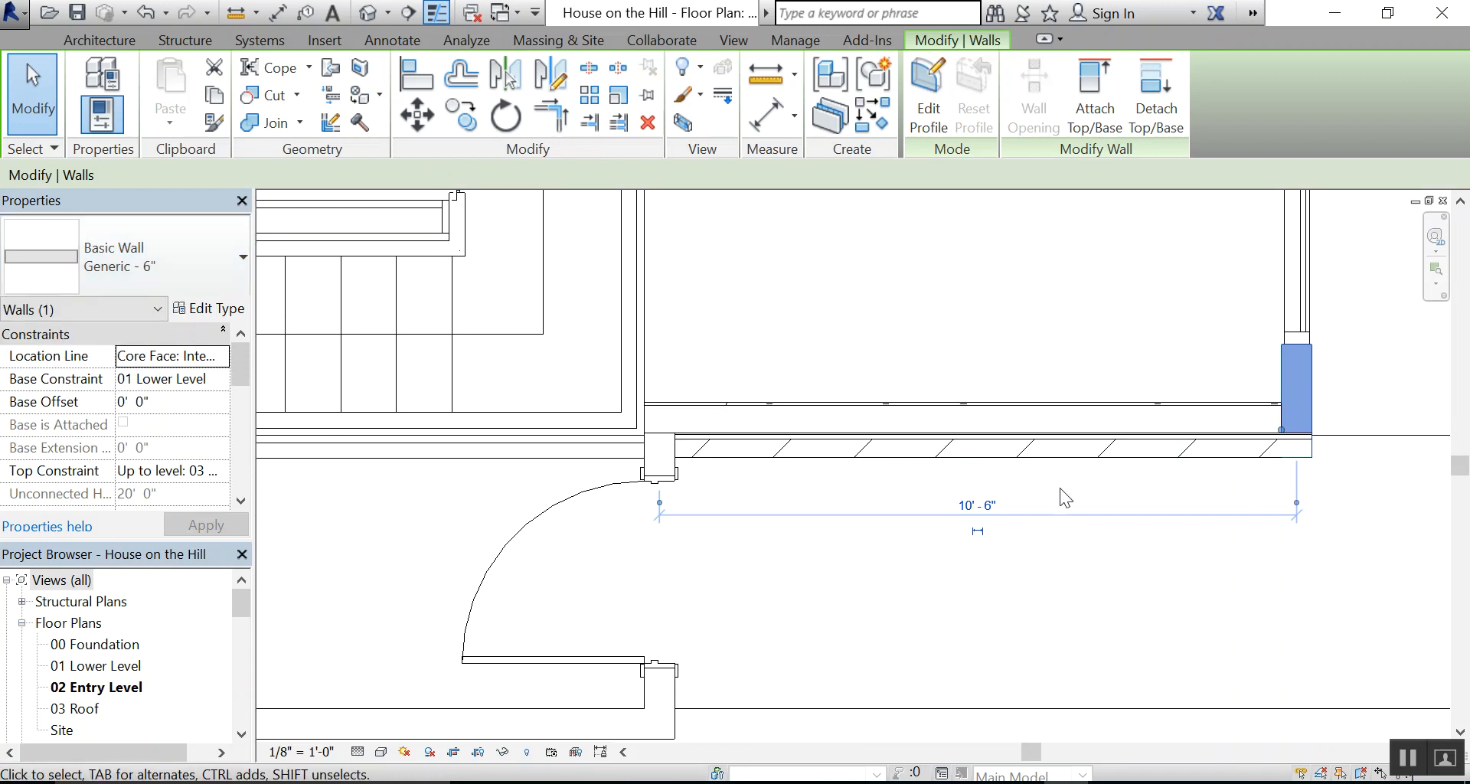
left_click(1065, 580)
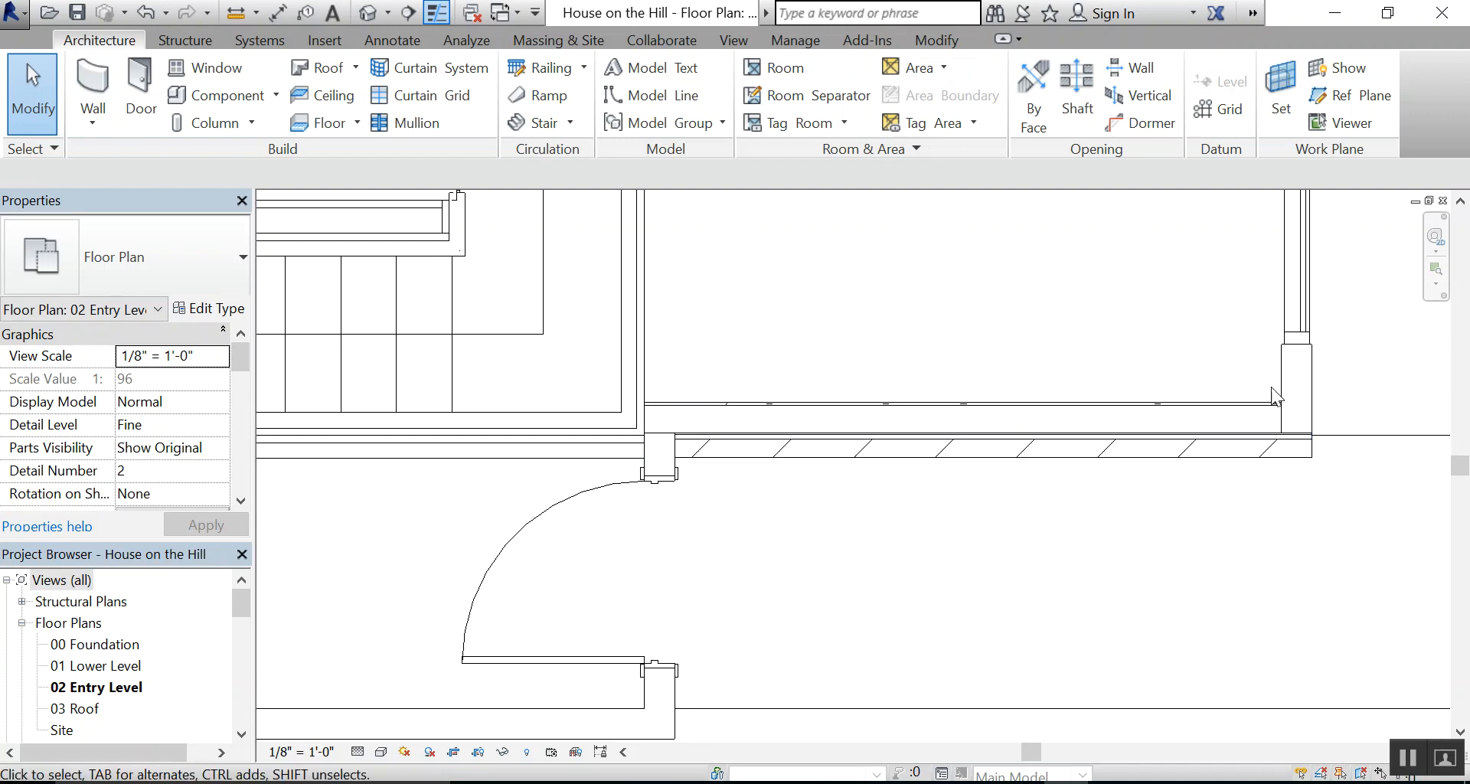
left_click(1131, 407)
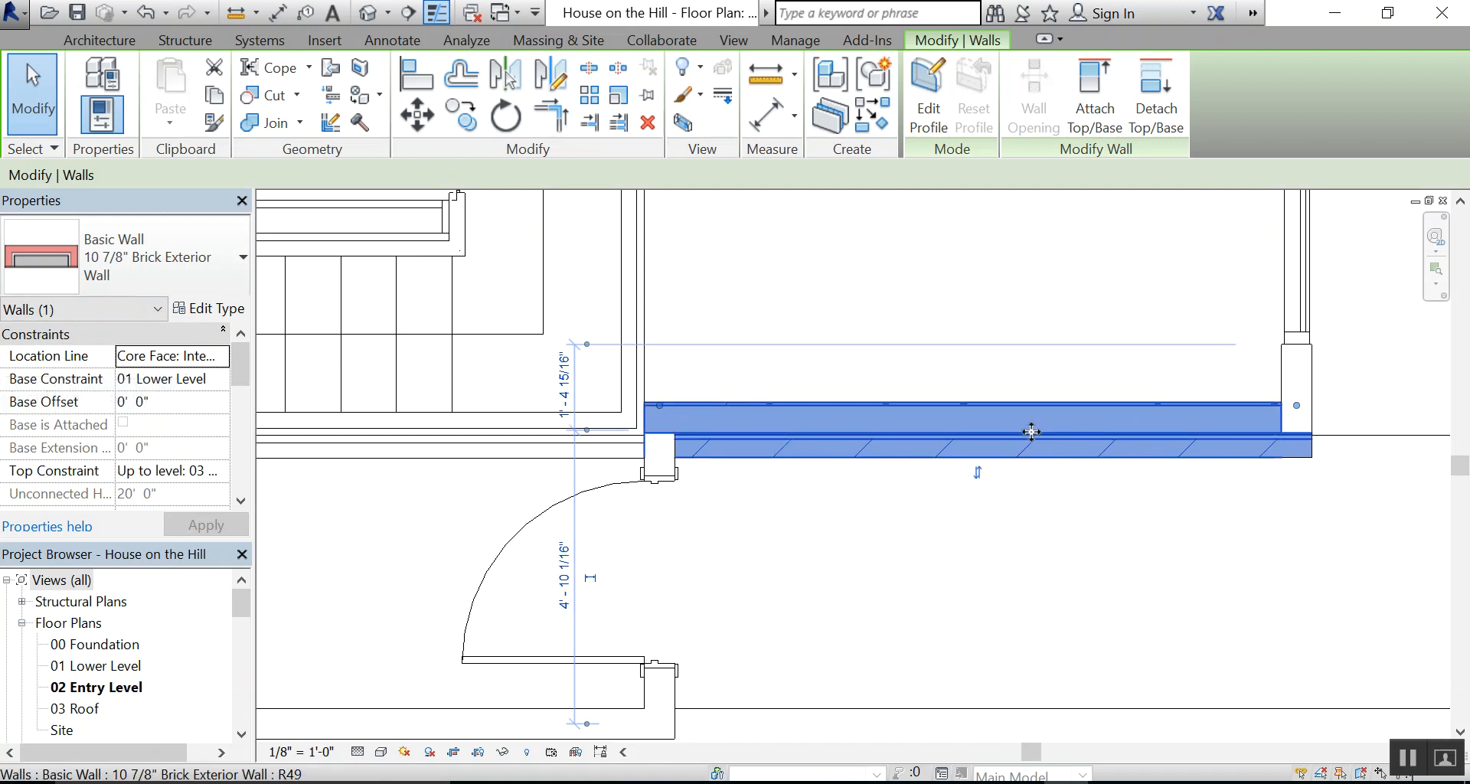
left_click(1076, 525)
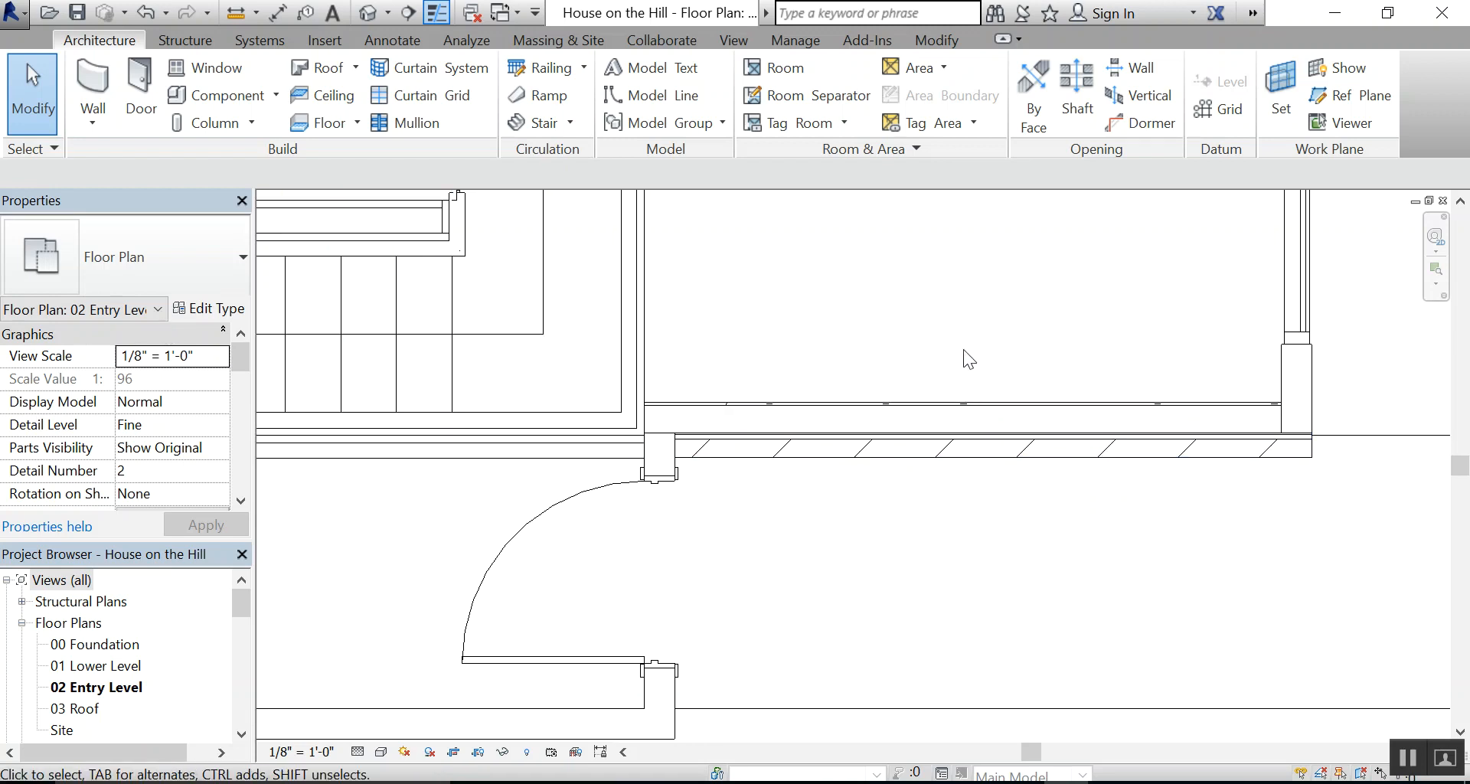
Match the 10 7/8" Brick Exterior Wall type onto the short corner wall, the entry door wall and the adjoining lower exterior wall
scroll(1003, 507, "down", 3)
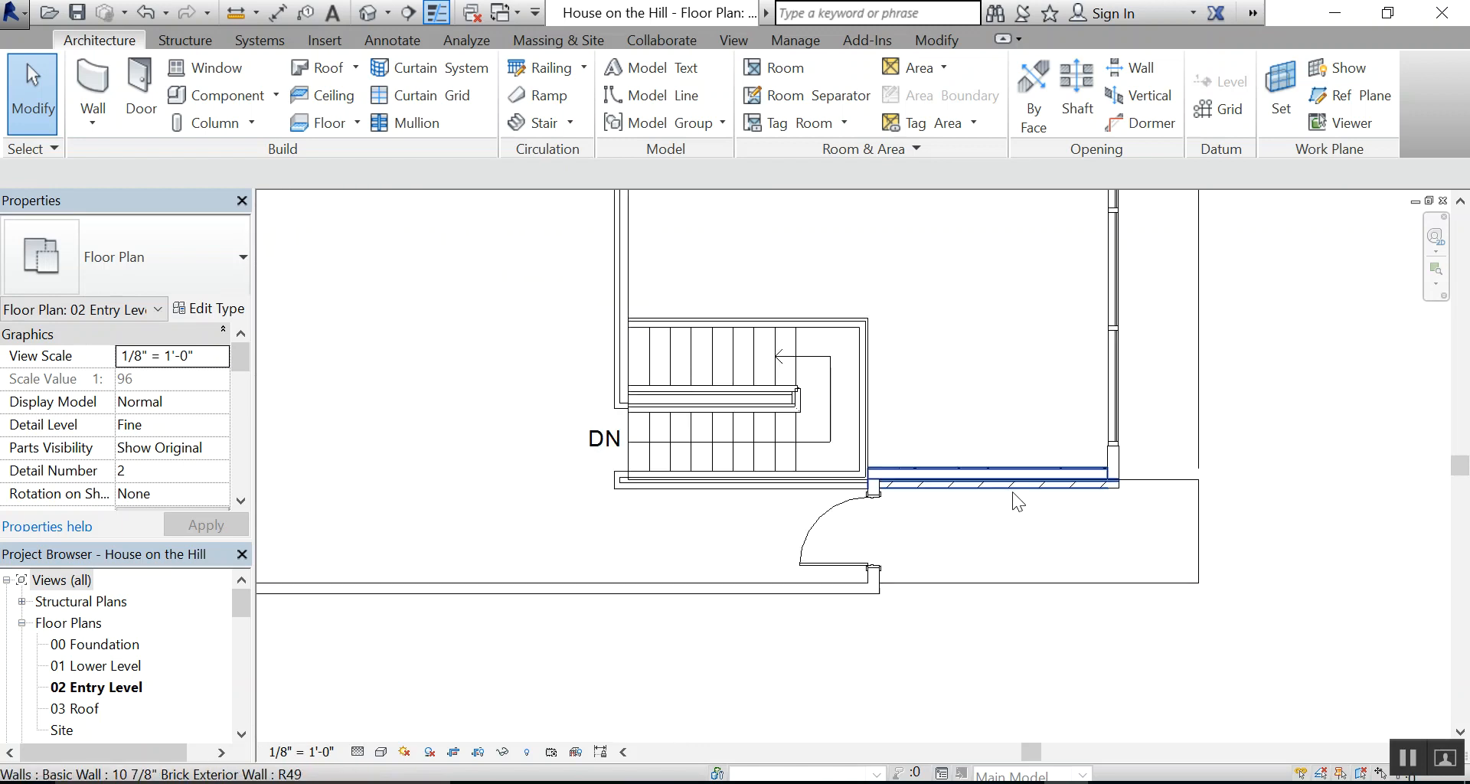
scroll(1086, 540, "up", 2)
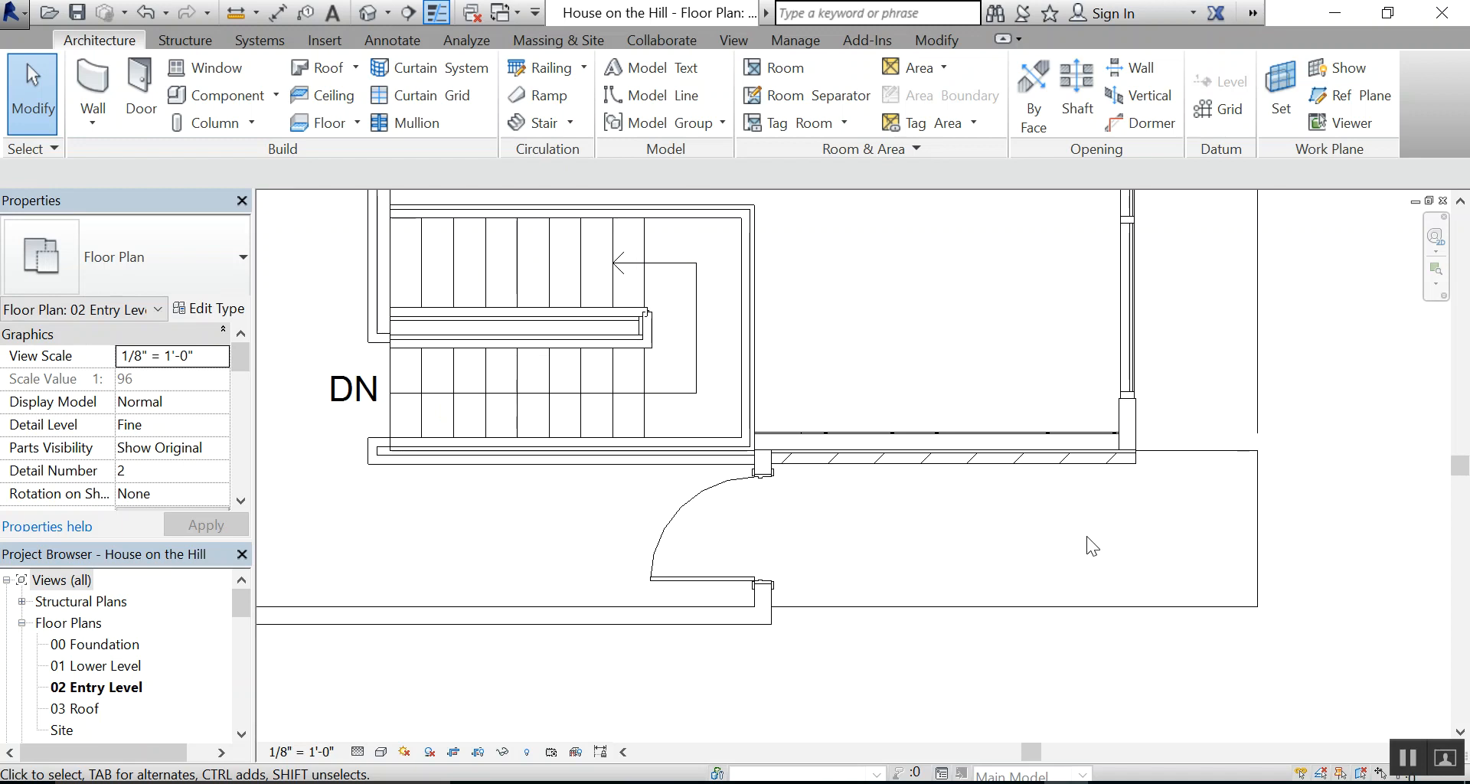
scroll(1087, 536, "up", 1)
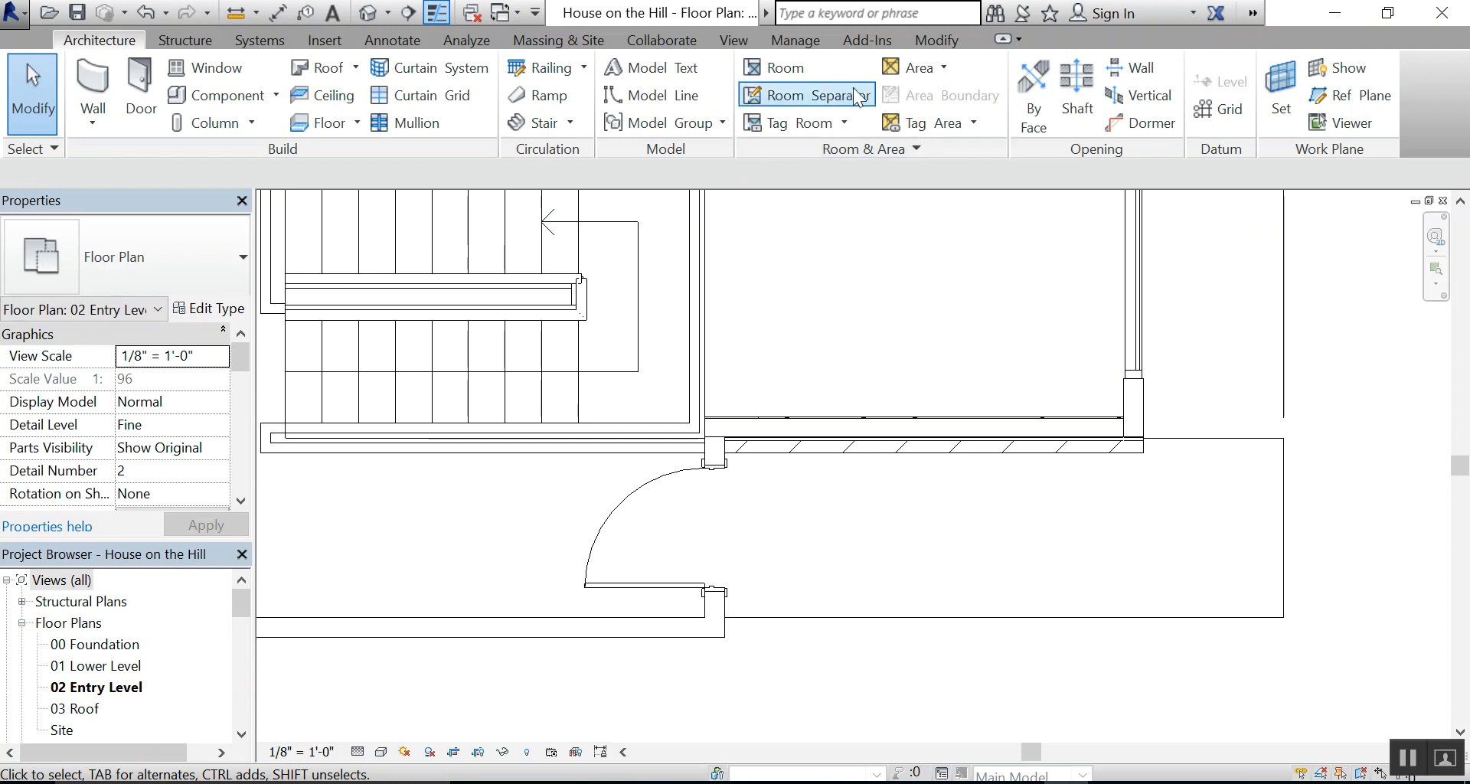
left_click(953, 42)
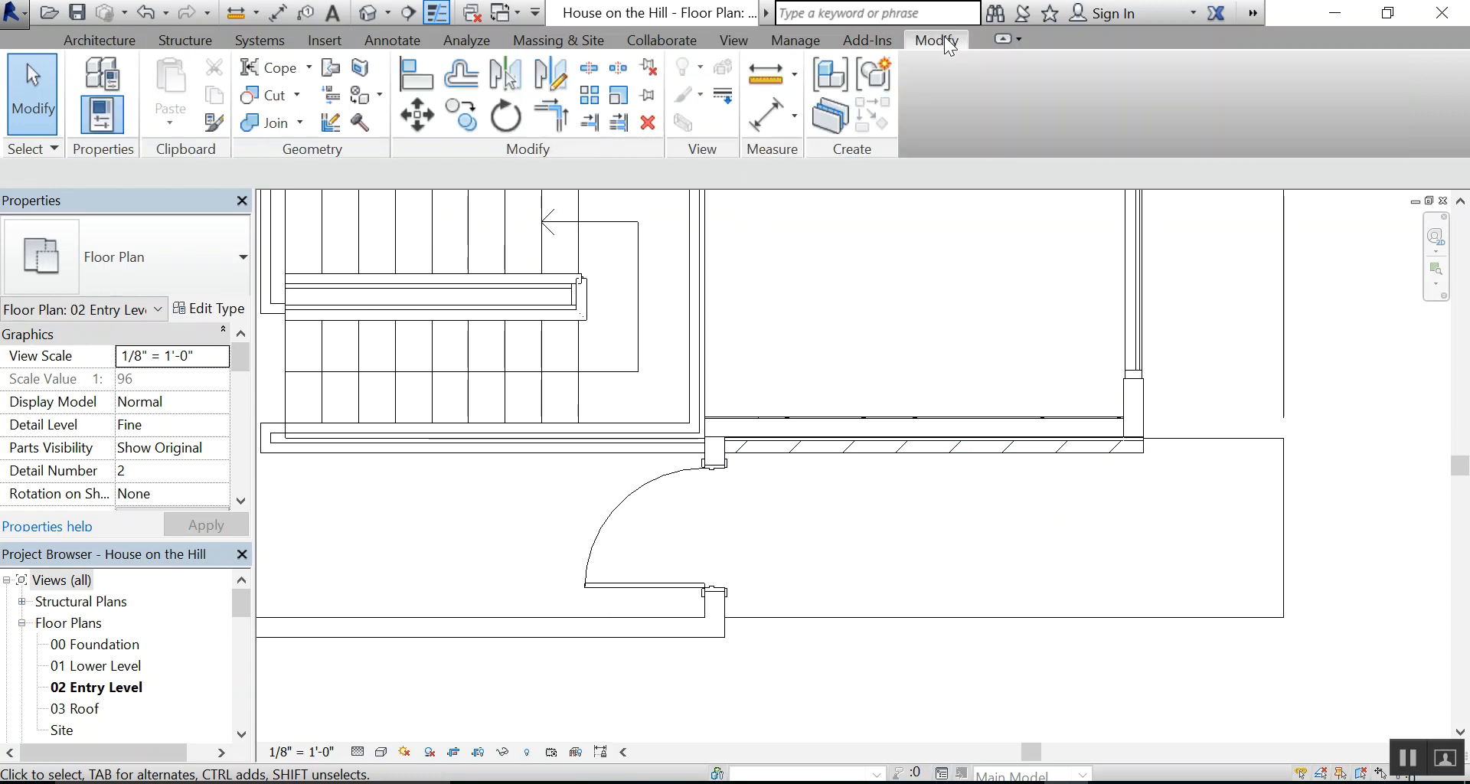
left_click(214, 122)
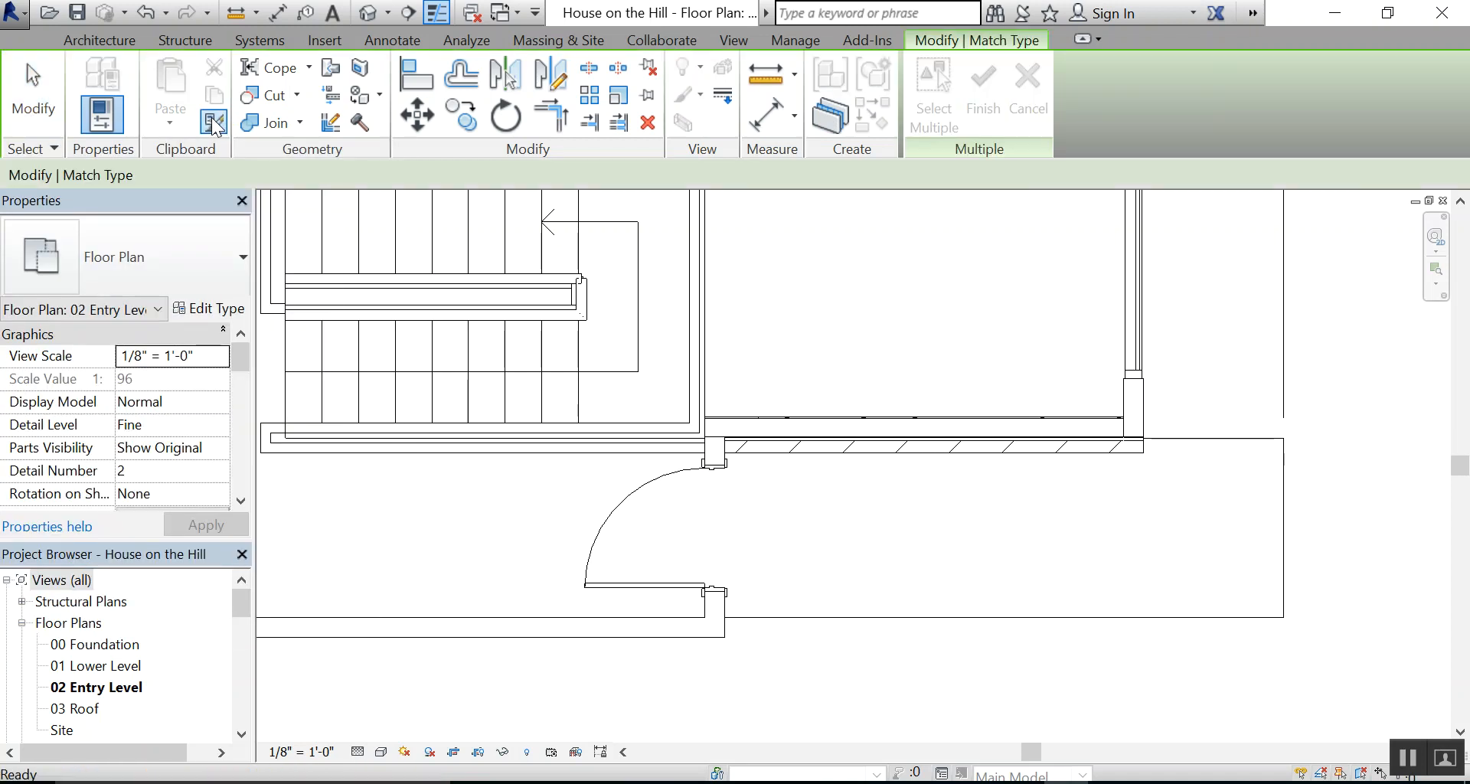
left_click(882, 450)
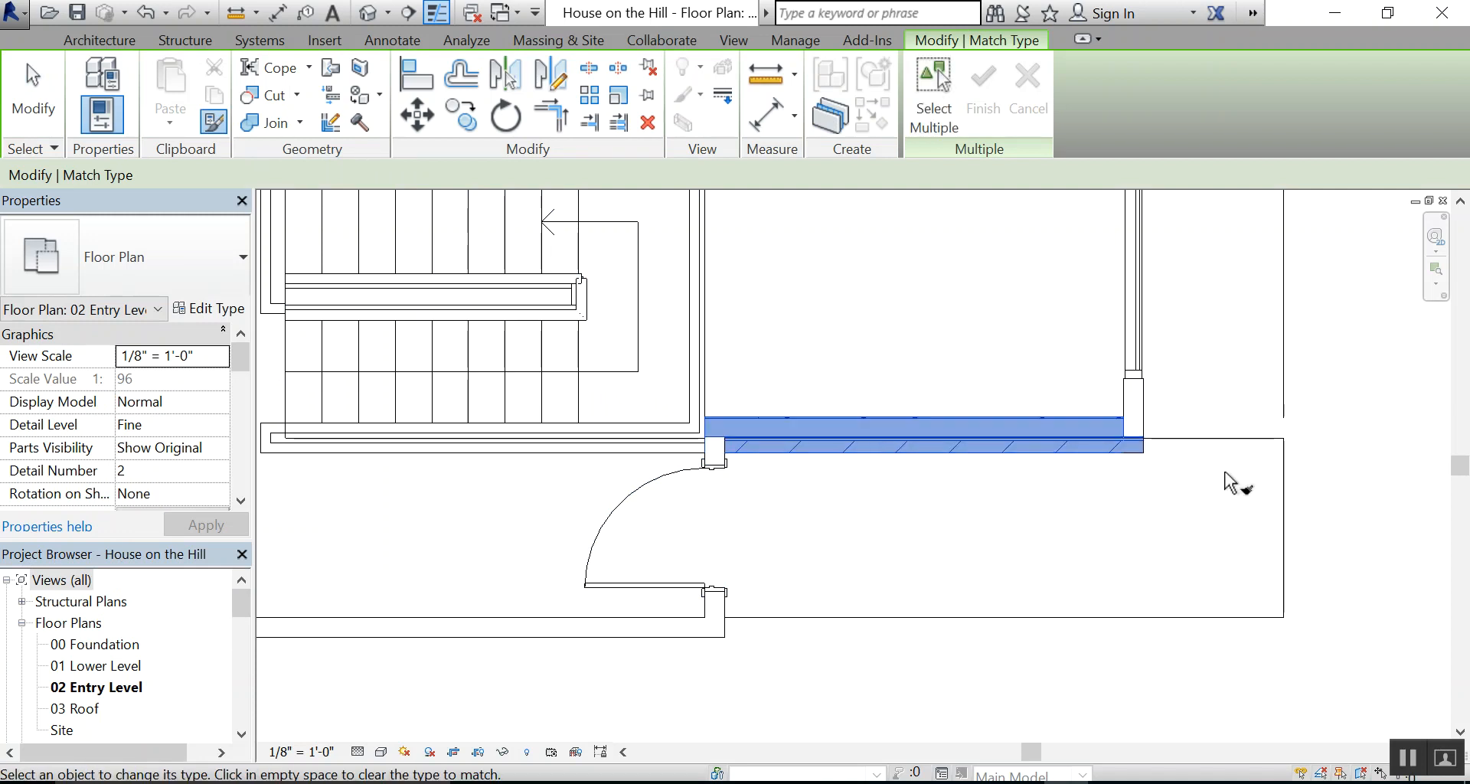
left_click(1149, 406)
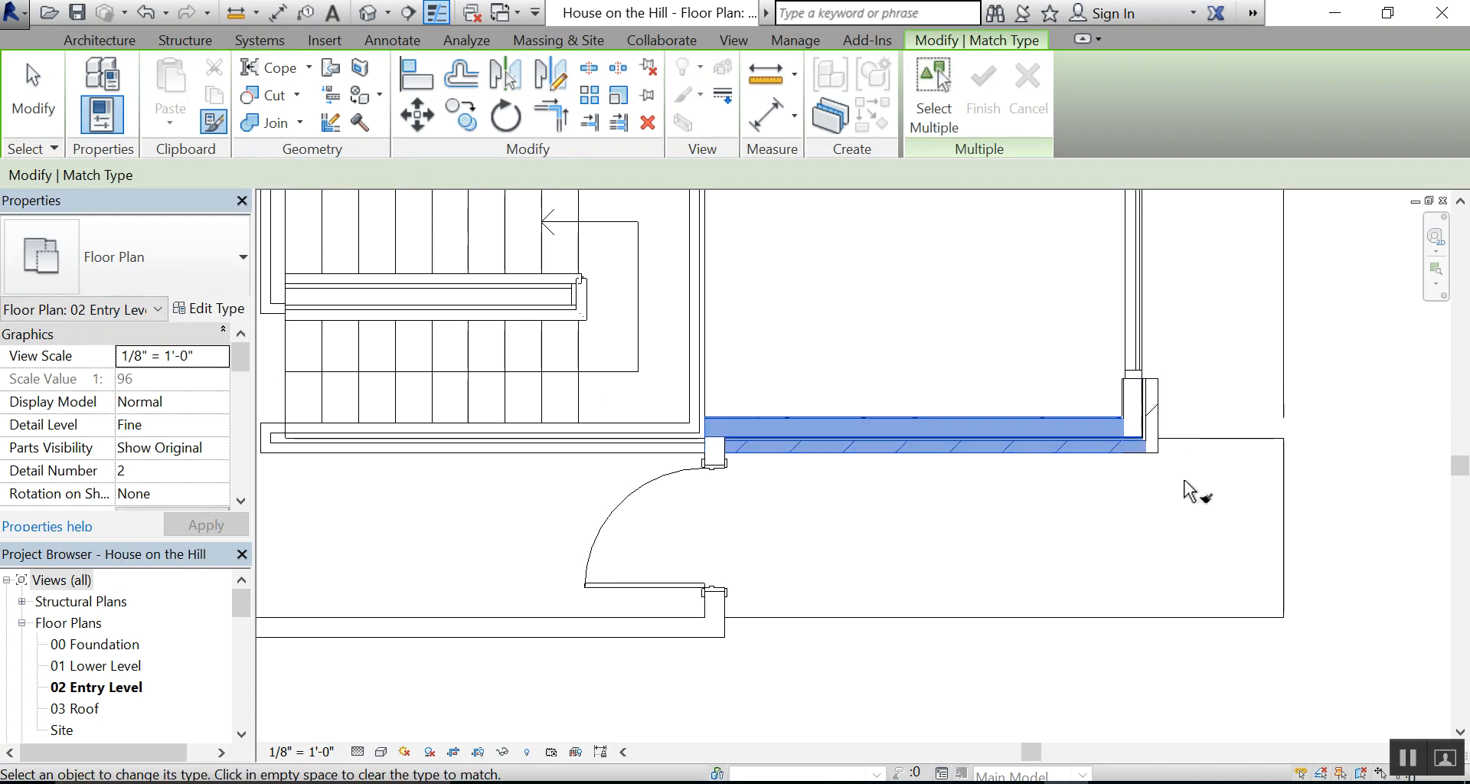
left_click(720, 612)
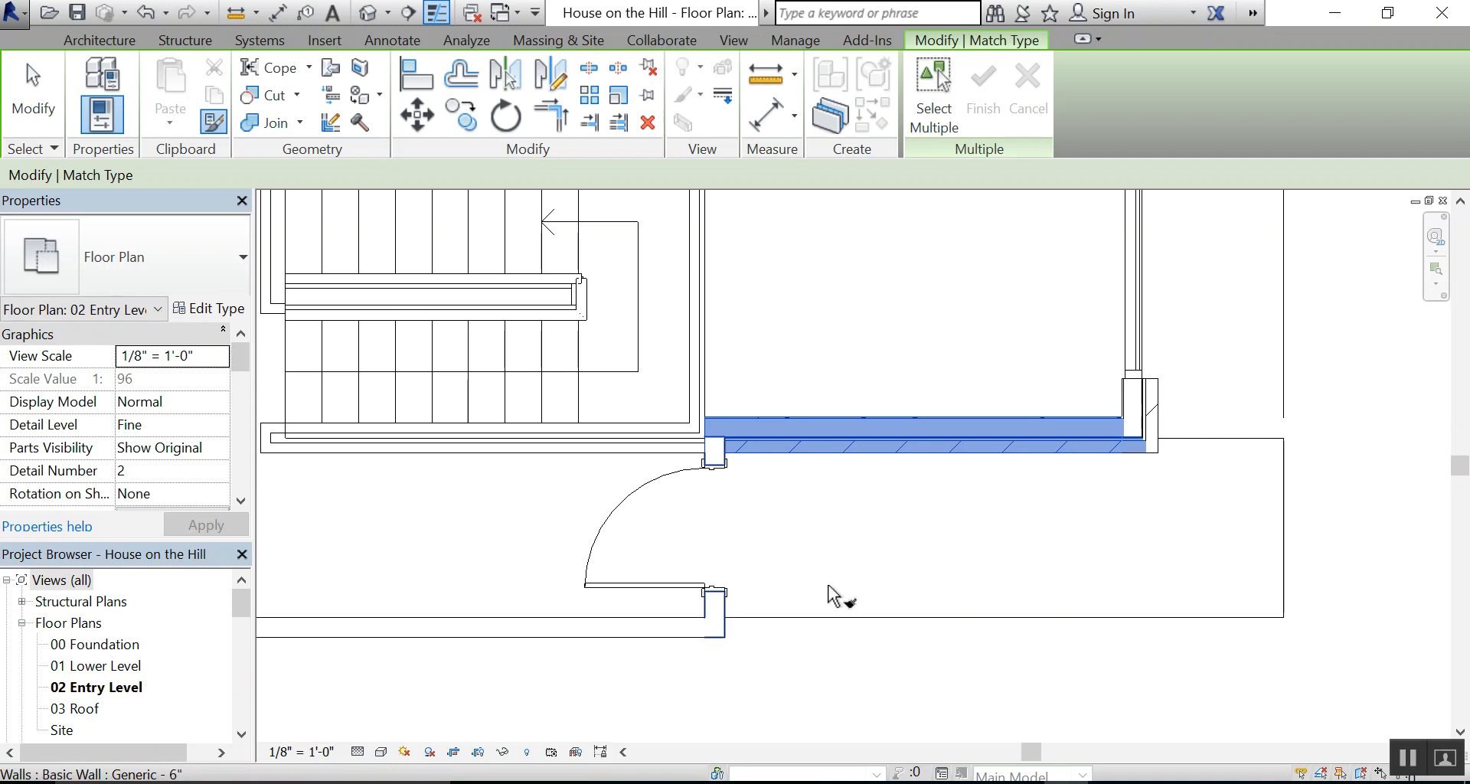
left_click(647, 635)
scroll(902, 597, "down", 1)
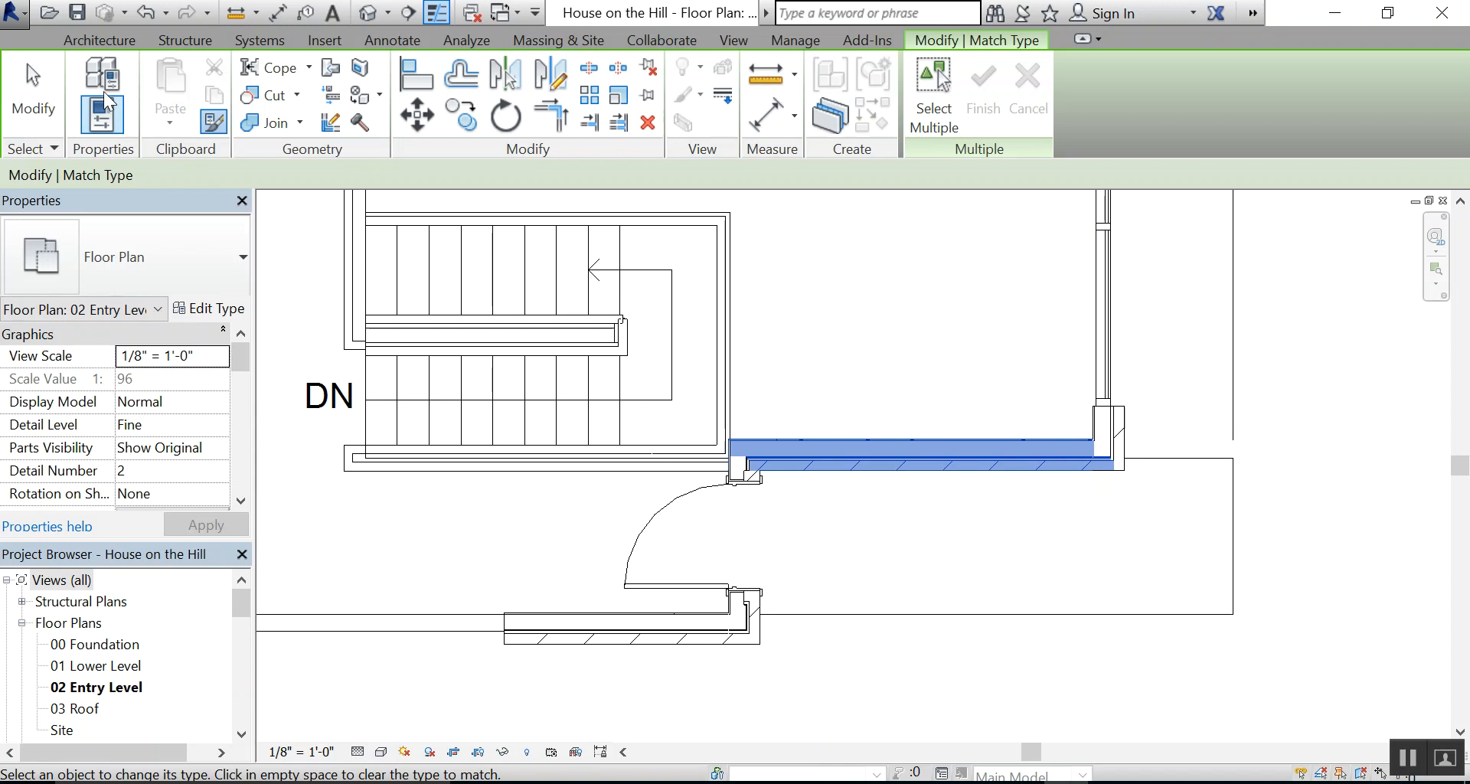
left_click(35, 93)
Examine the matched brick walls, their corner joins and the wrapping around the entry door in the floor plan
scroll(888, 588, "down", 1)
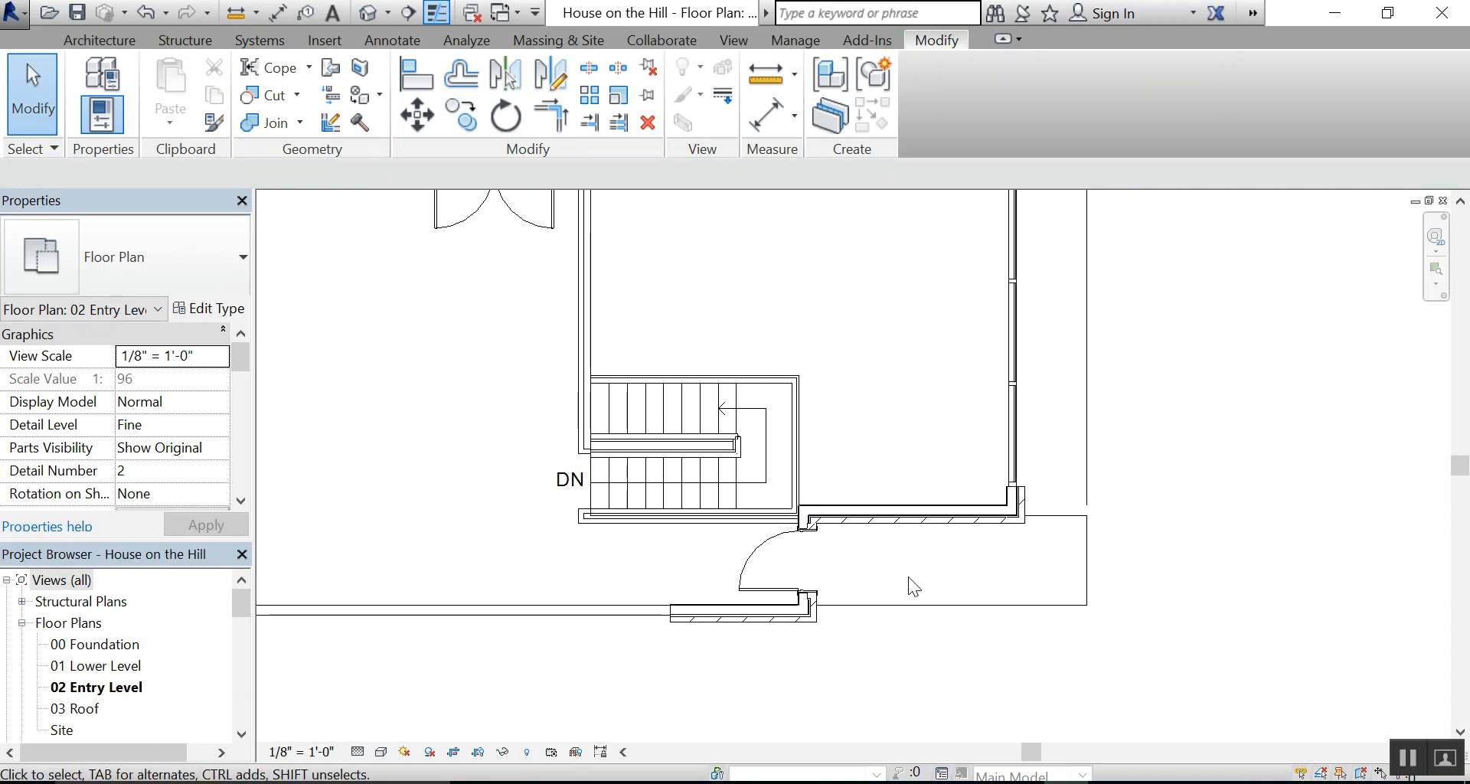
scroll(935, 567, "down", 2)
scroll(954, 551, "up", 1)
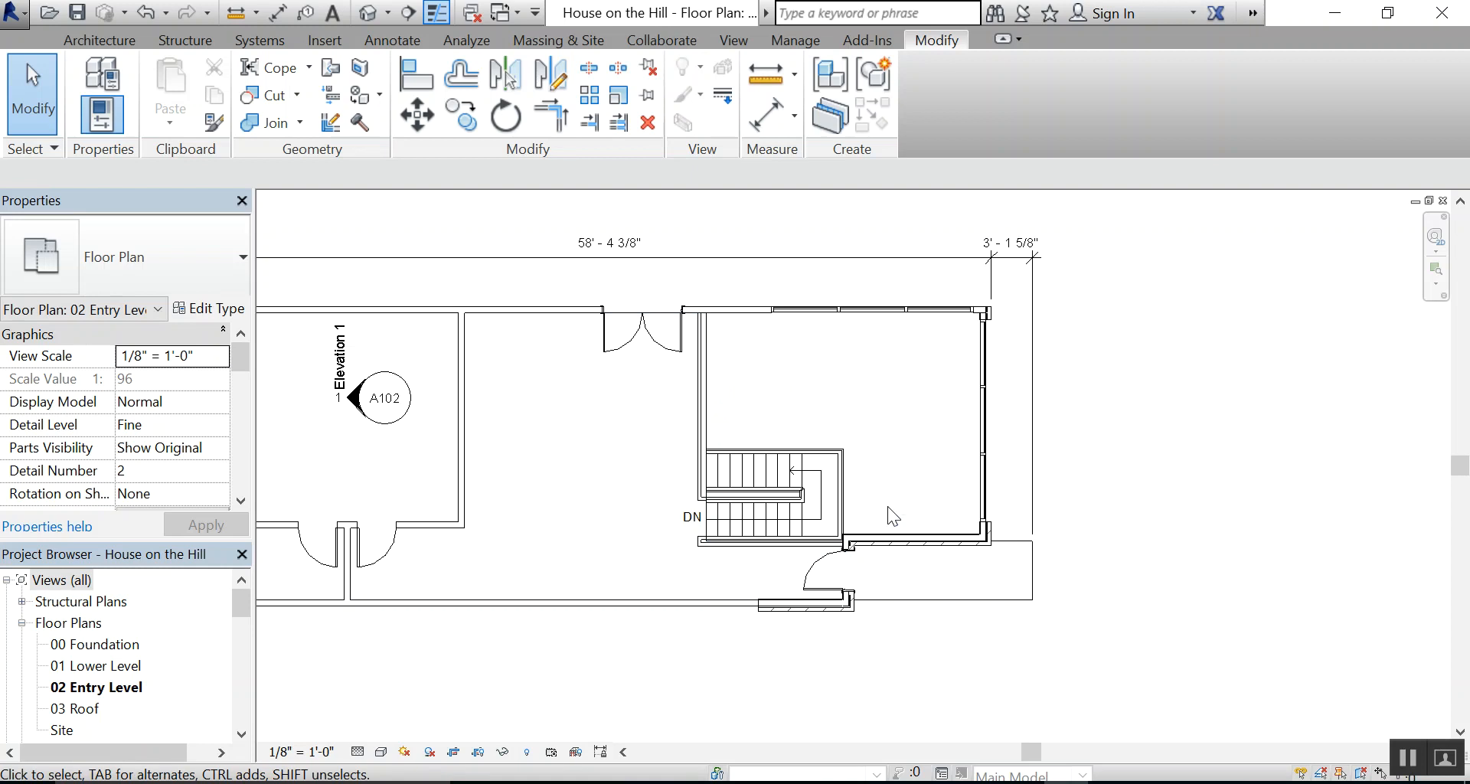
scroll(889, 534, "up", 5)
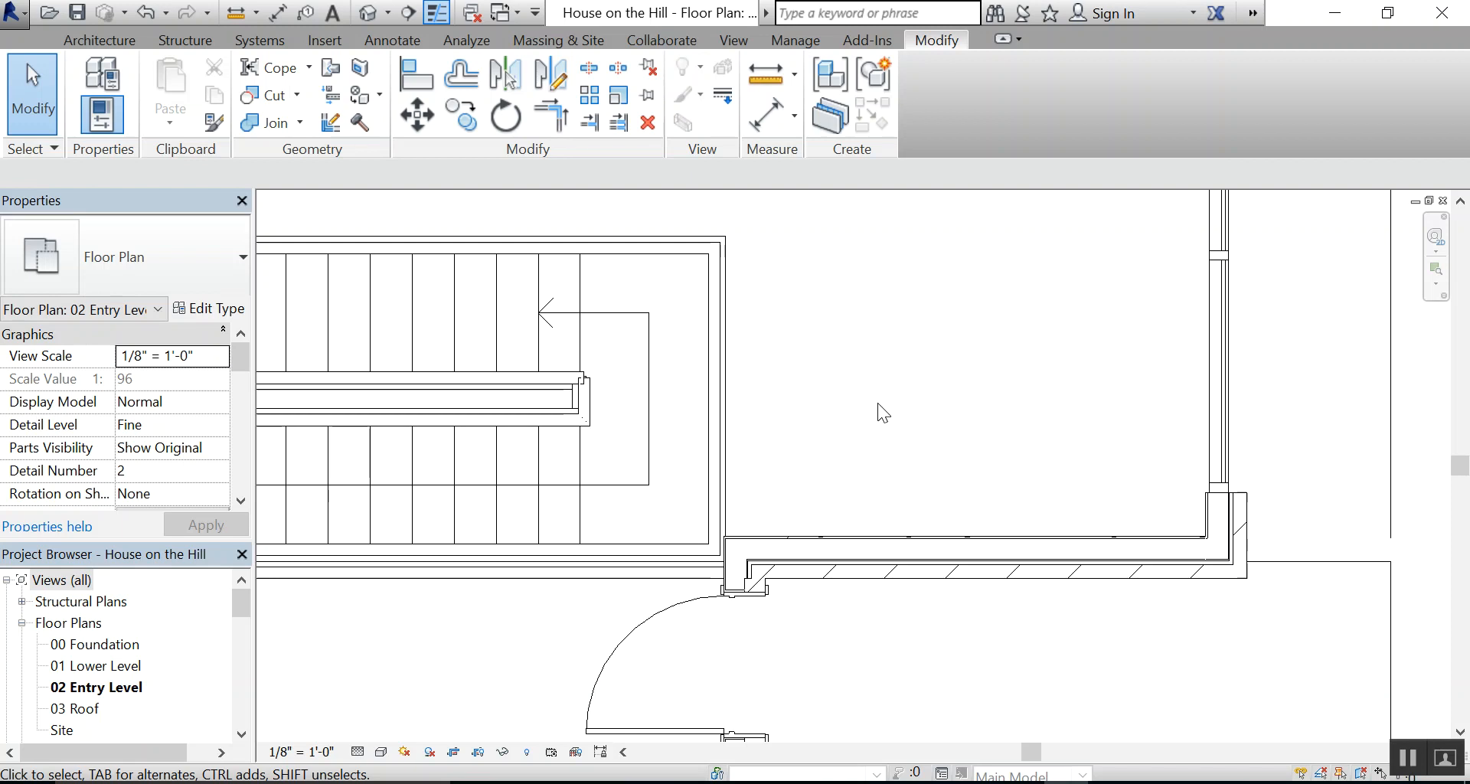
scroll(1018, 603, "down", 1)
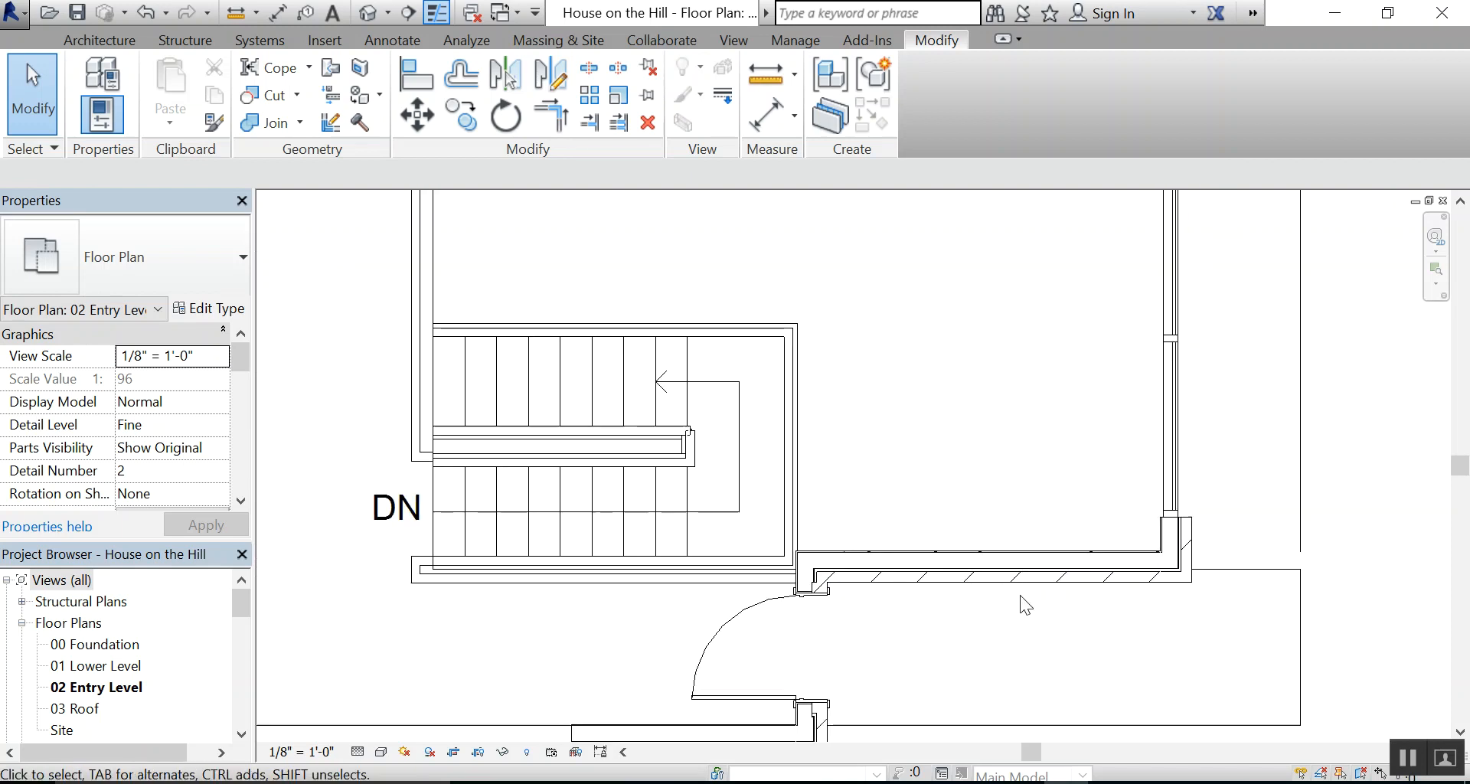
scroll(1026, 605, "down", 1)
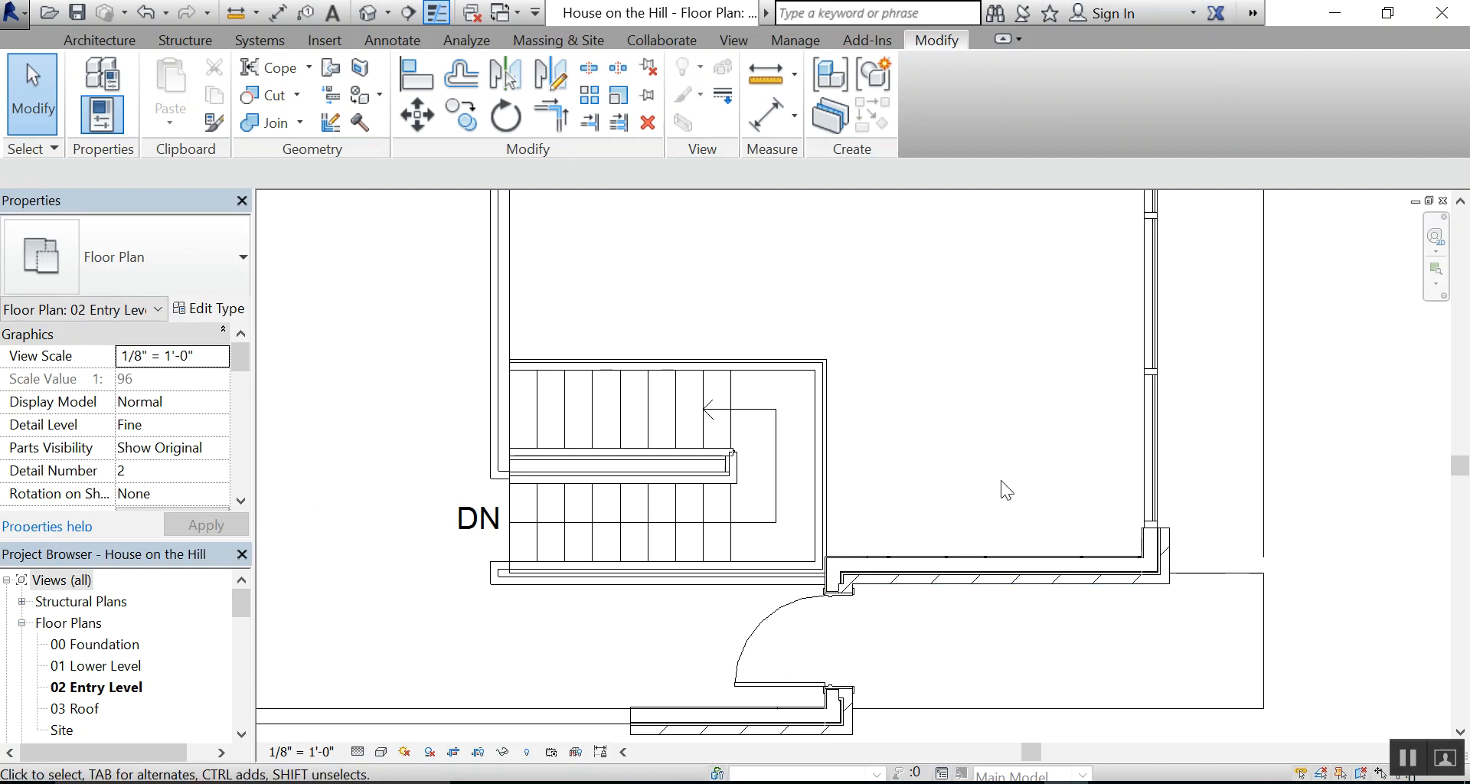
scroll(1000, 480, "down", 1)
scroll(999, 460, "down", 1)
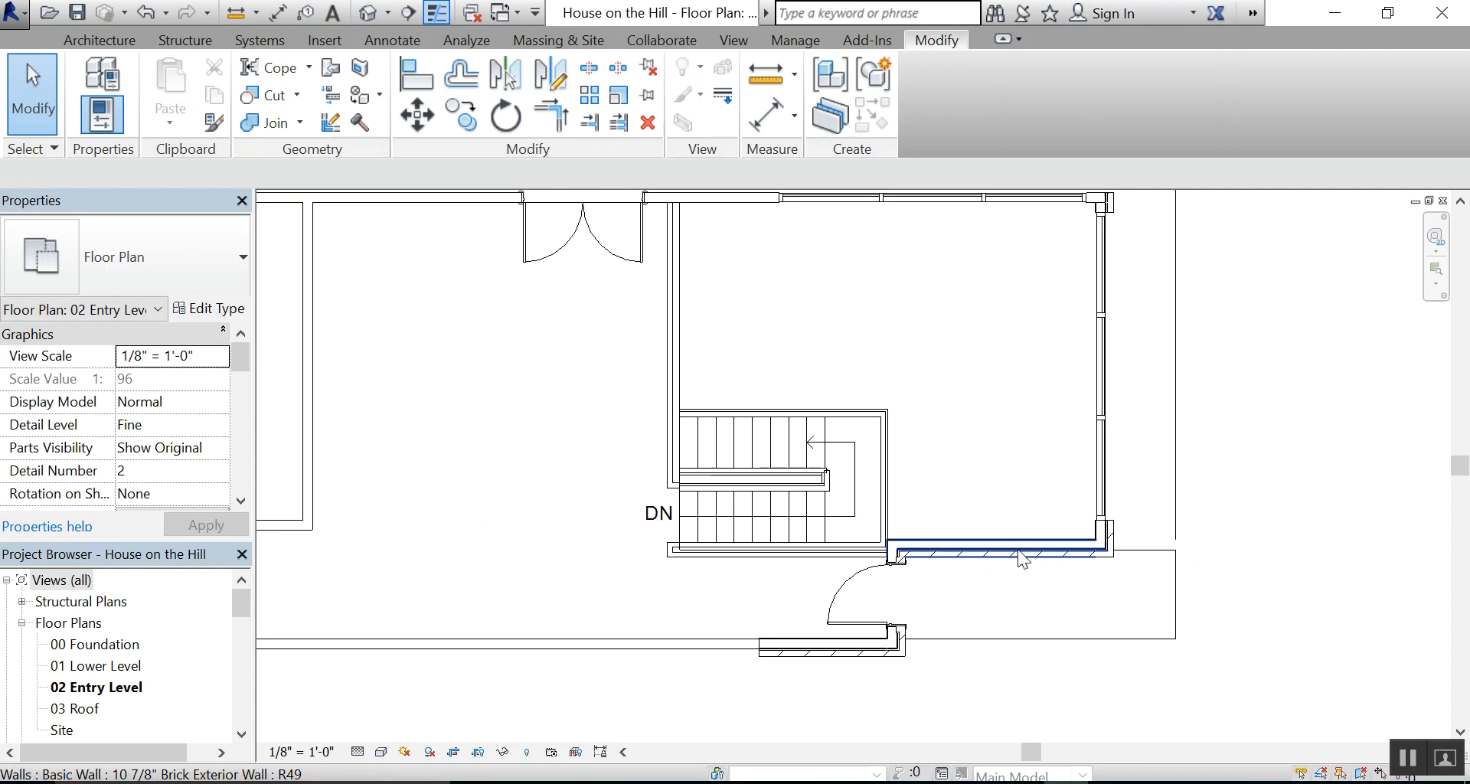
scroll(996, 429, "down", 2)
scroll(940, 322, "up", 2)
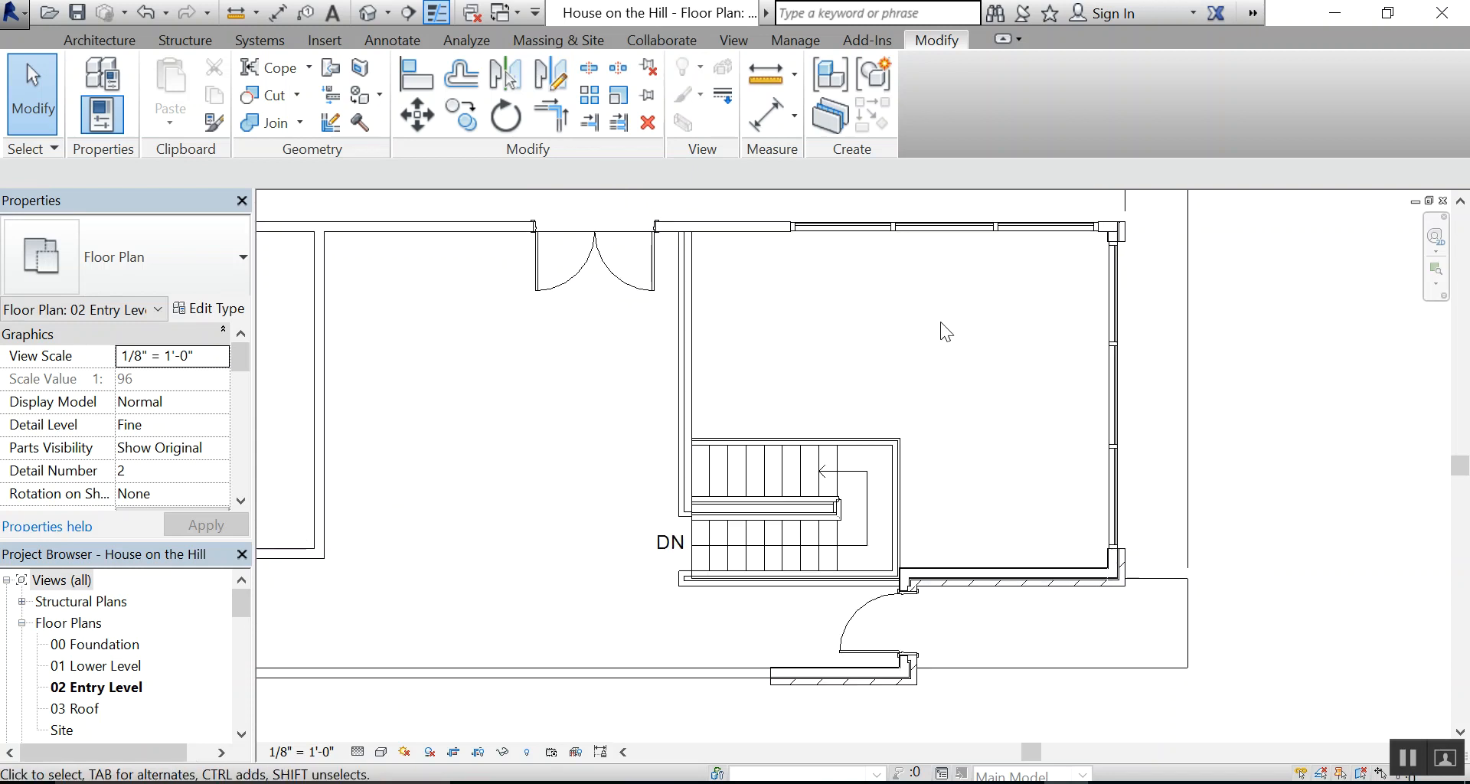